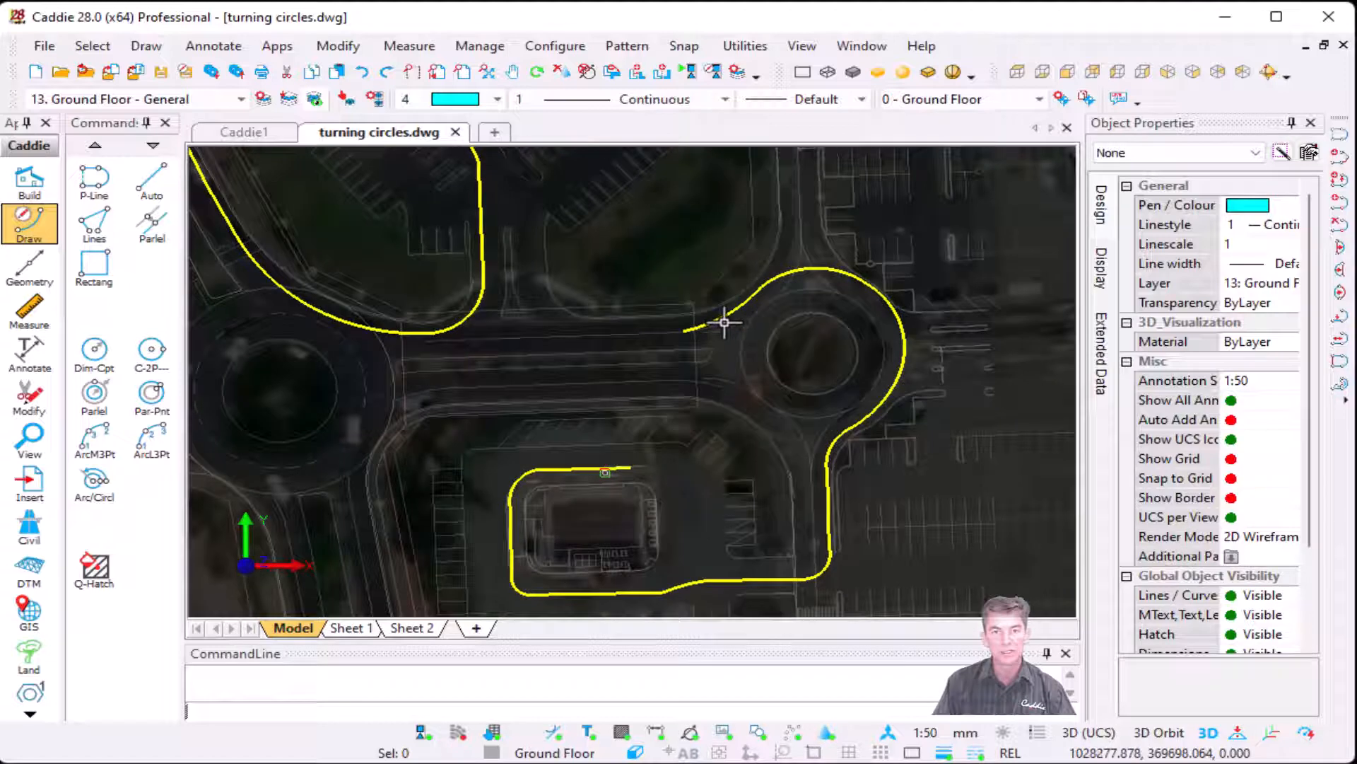
Step: Hide the aerial background image so only the site linework and the yellow path polylines are displayed
left_click(718, 322)
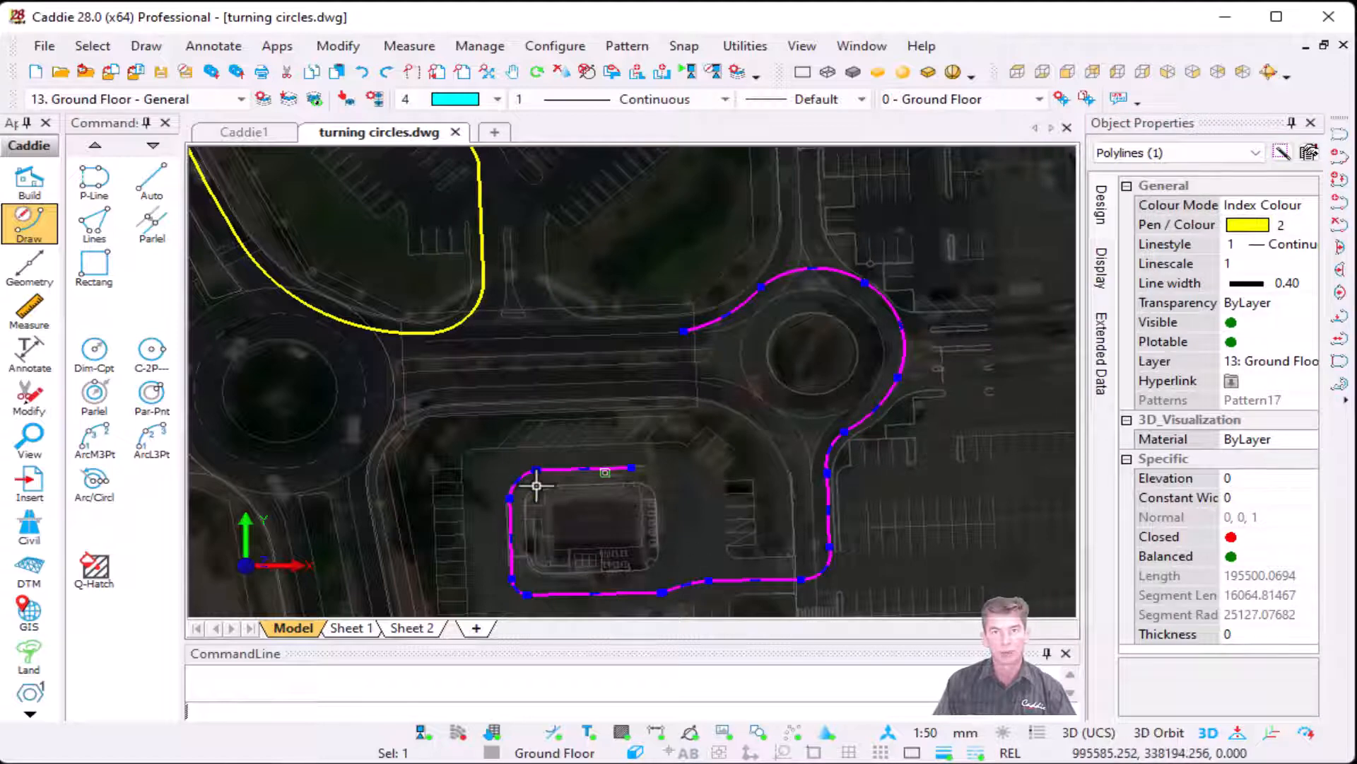
key("Escape")
right_click(576, 206)
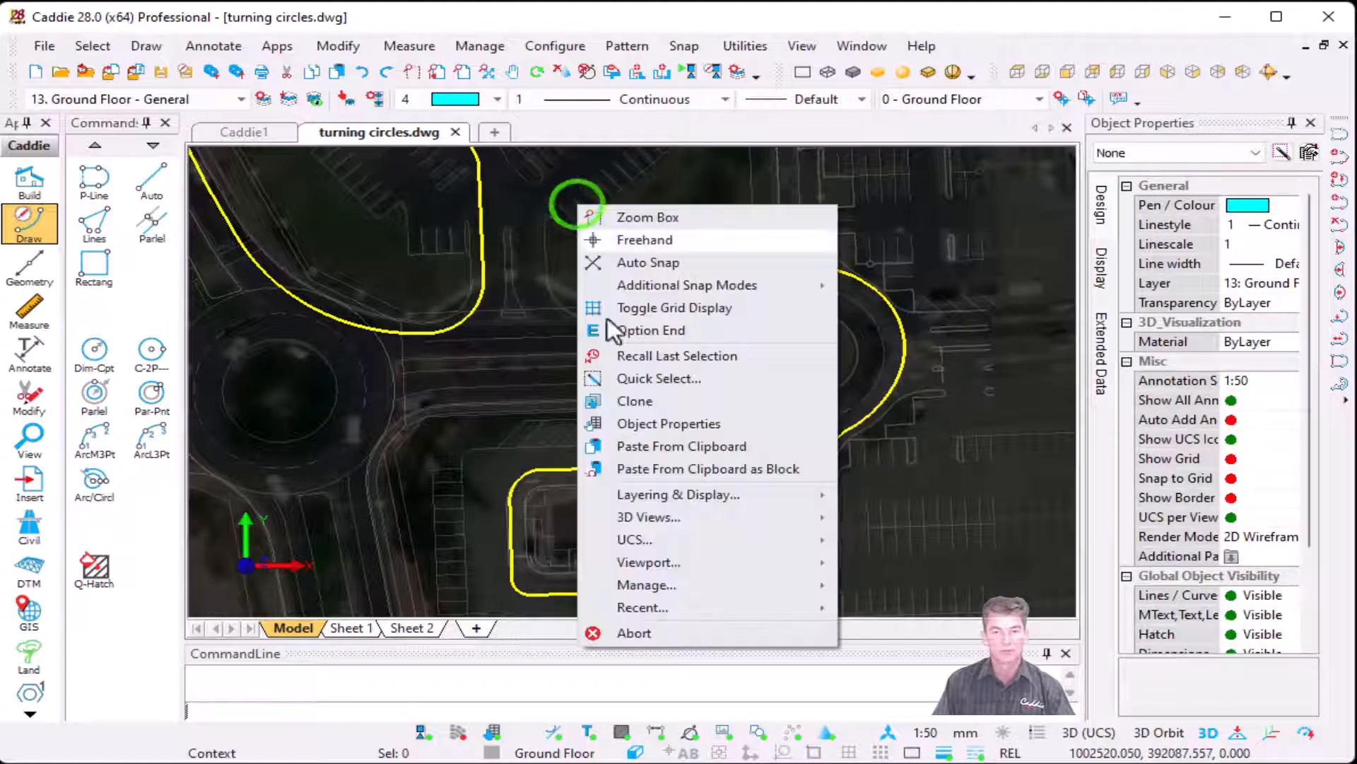
left_click(729, 490)
left_click(963, 557)
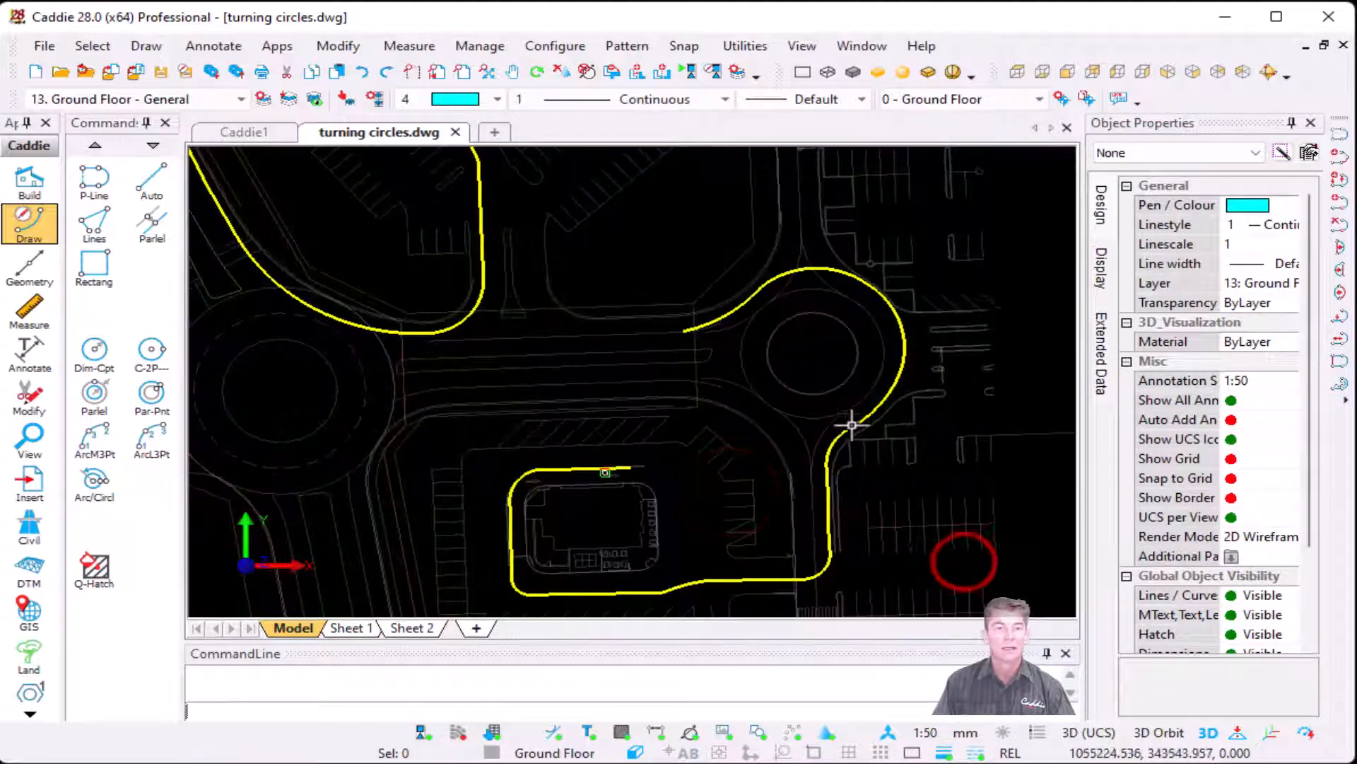
Step: Start the Create Vehicle Swept Path Analysis command from the civil vehicle turning tools
left_click(275, 48)
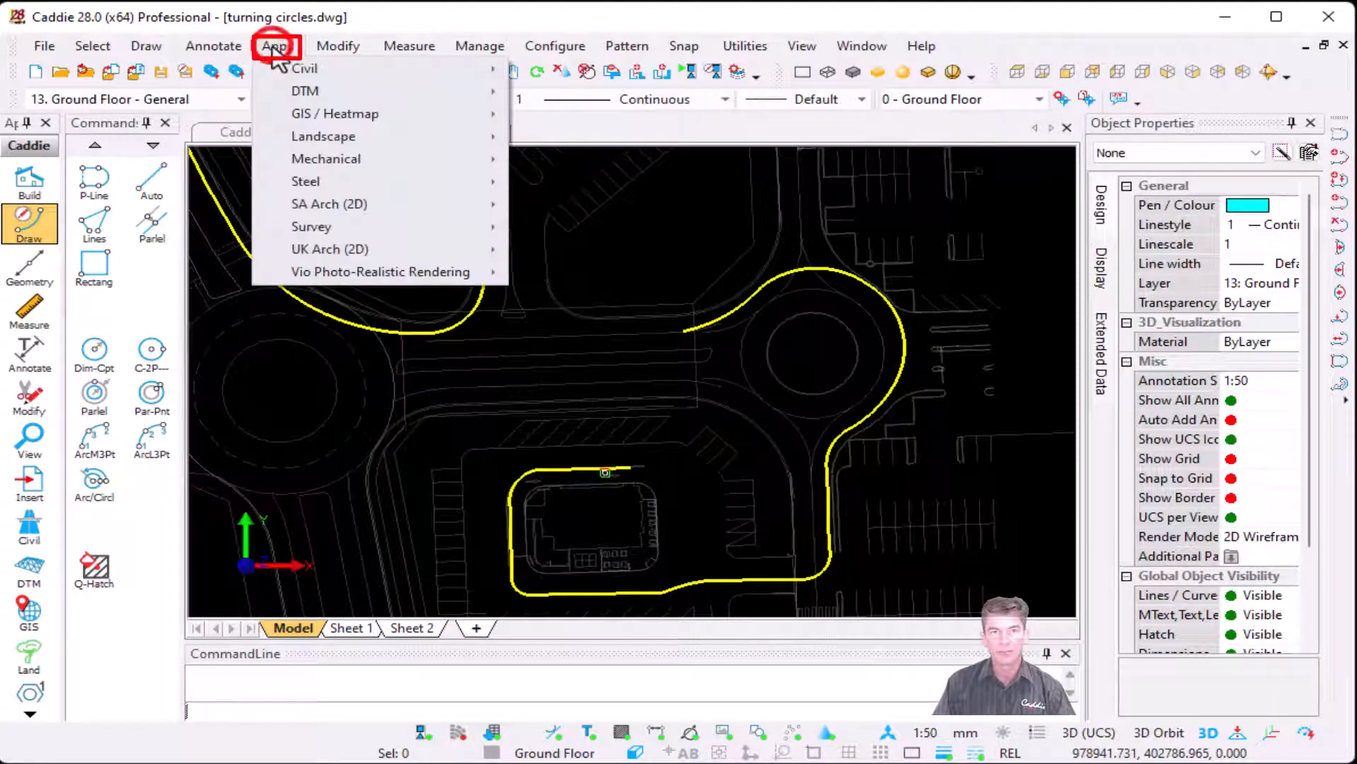
mouse_move(313, 70)
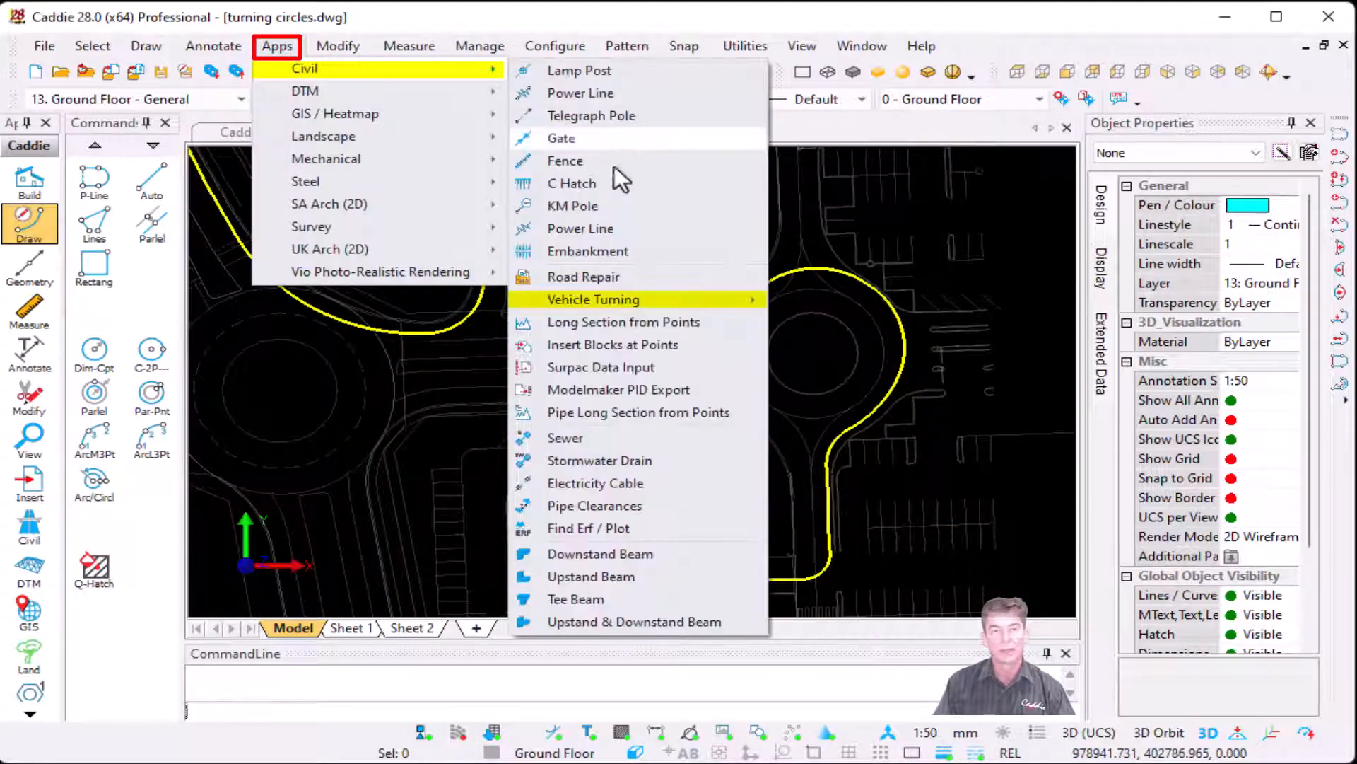
mouse_move(698, 301)
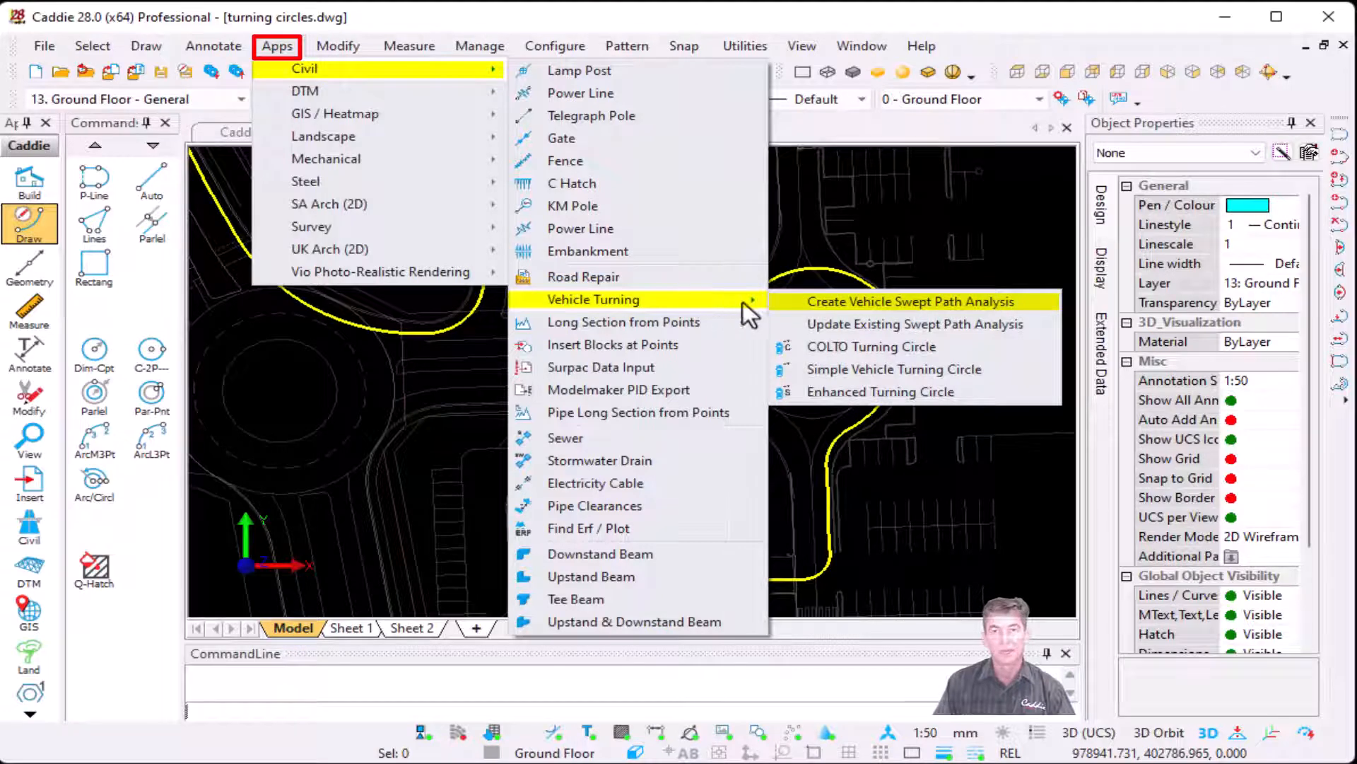
left_click(894, 303)
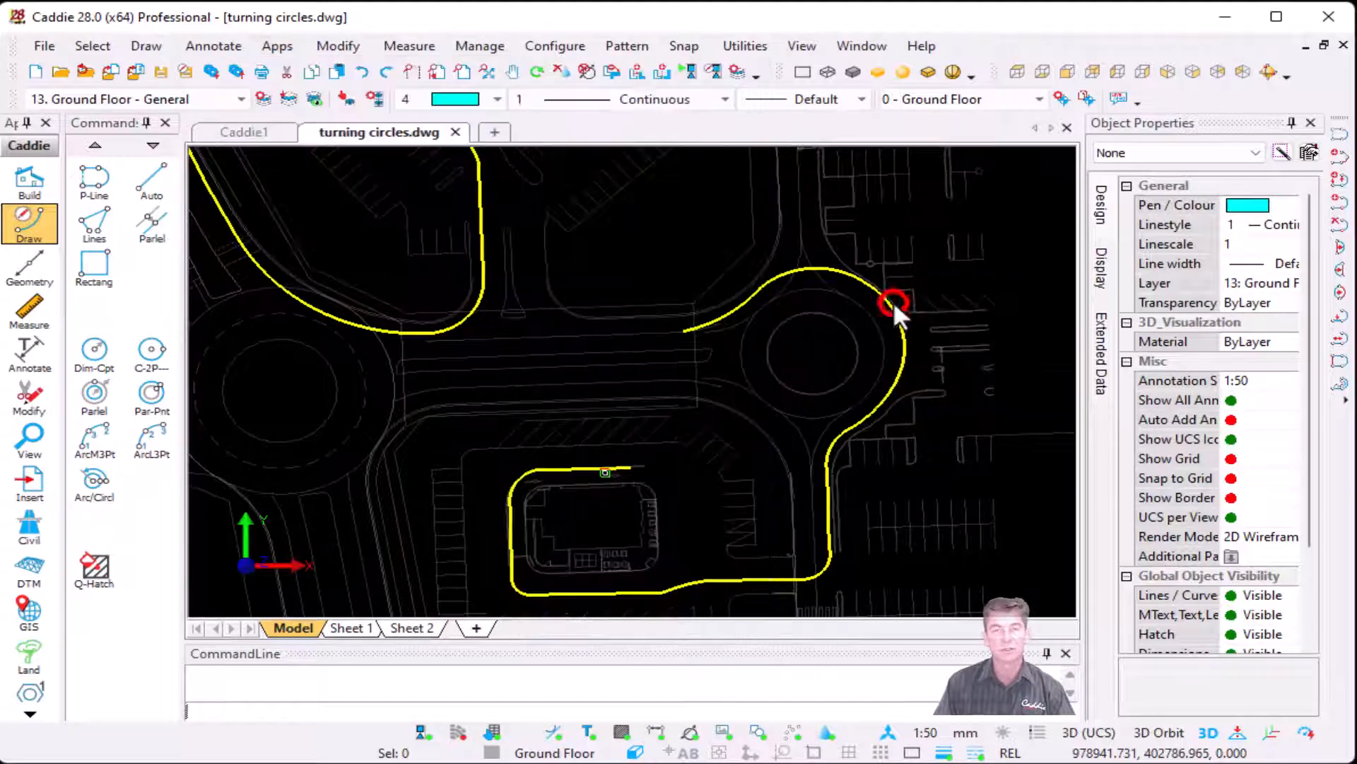
Step: Browse the available vehicle types, from AASHTO A-BUSM through to the Swedish buses, to compare their previews and dimensions
left_click(667, 216)
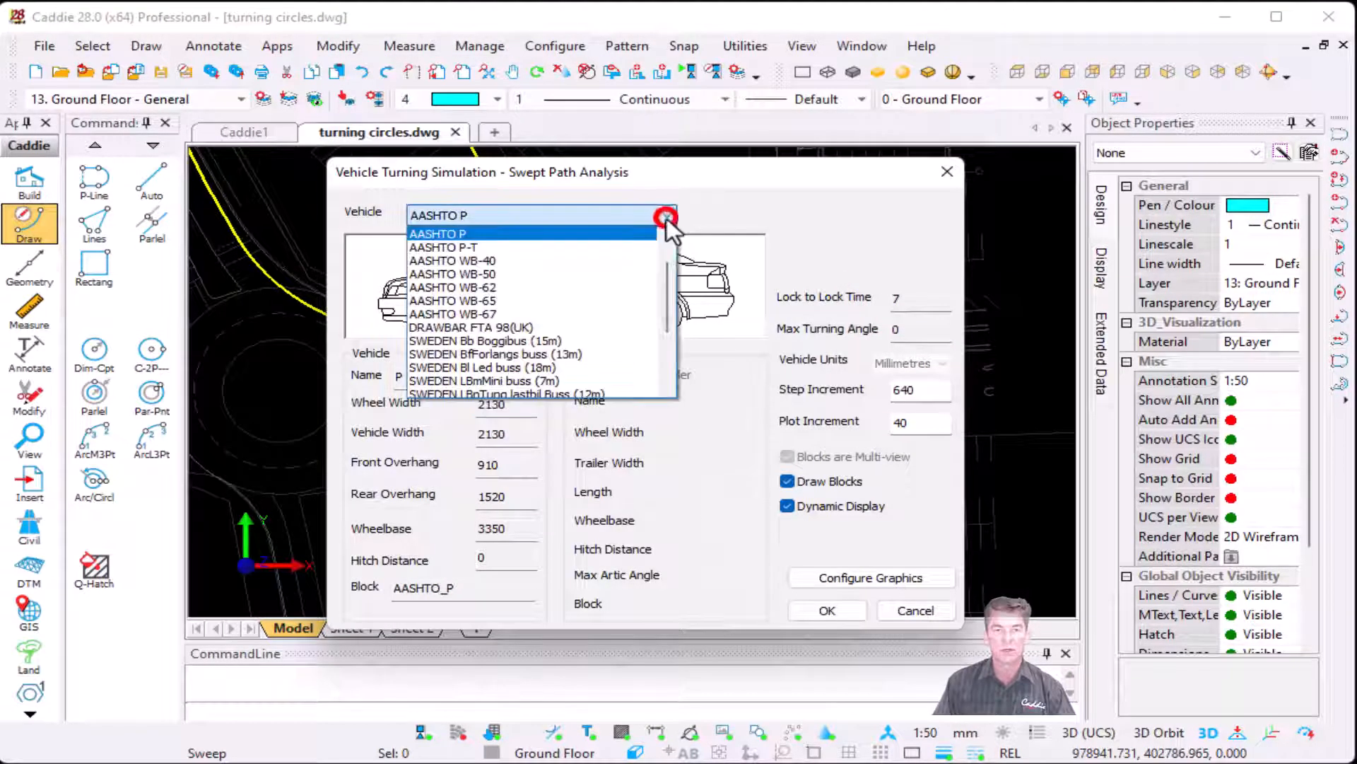
left_click(601, 236)
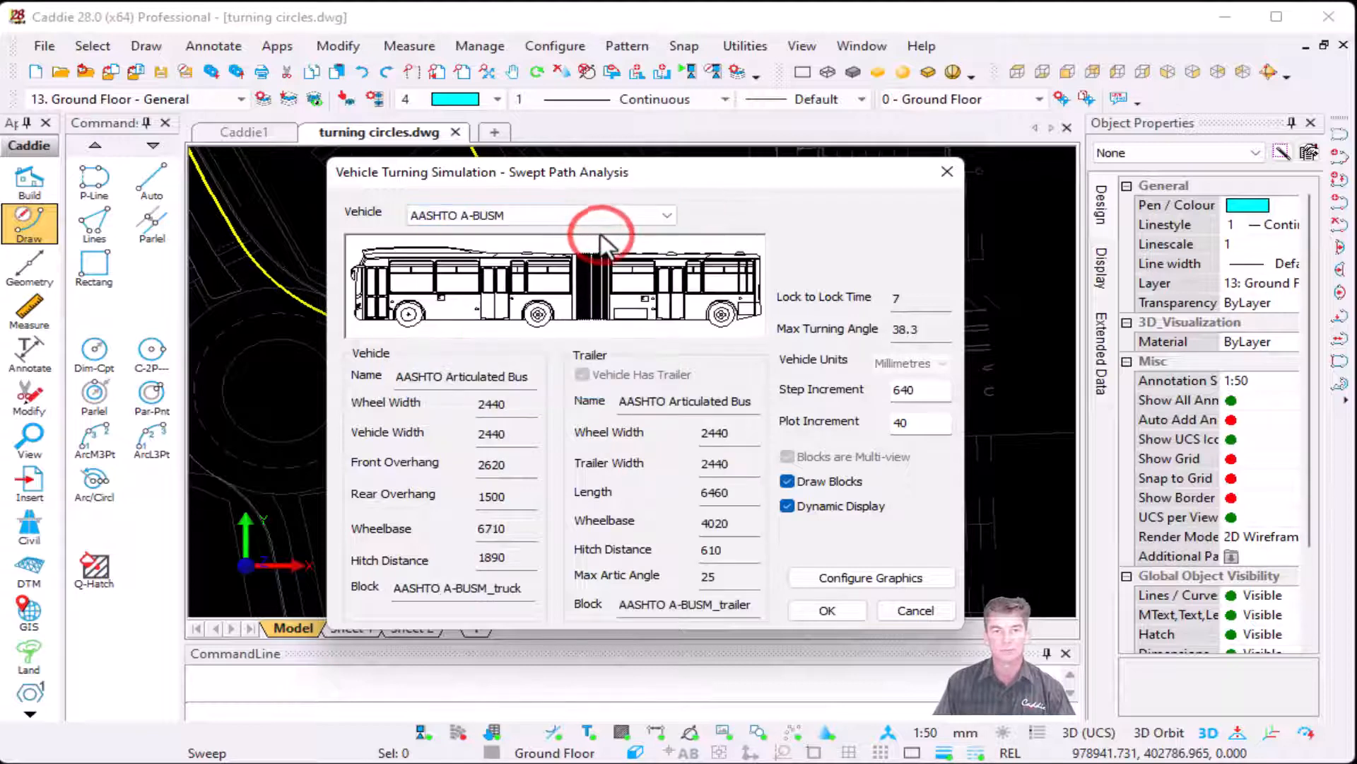
key("Down")
key("Down")
key("Down")
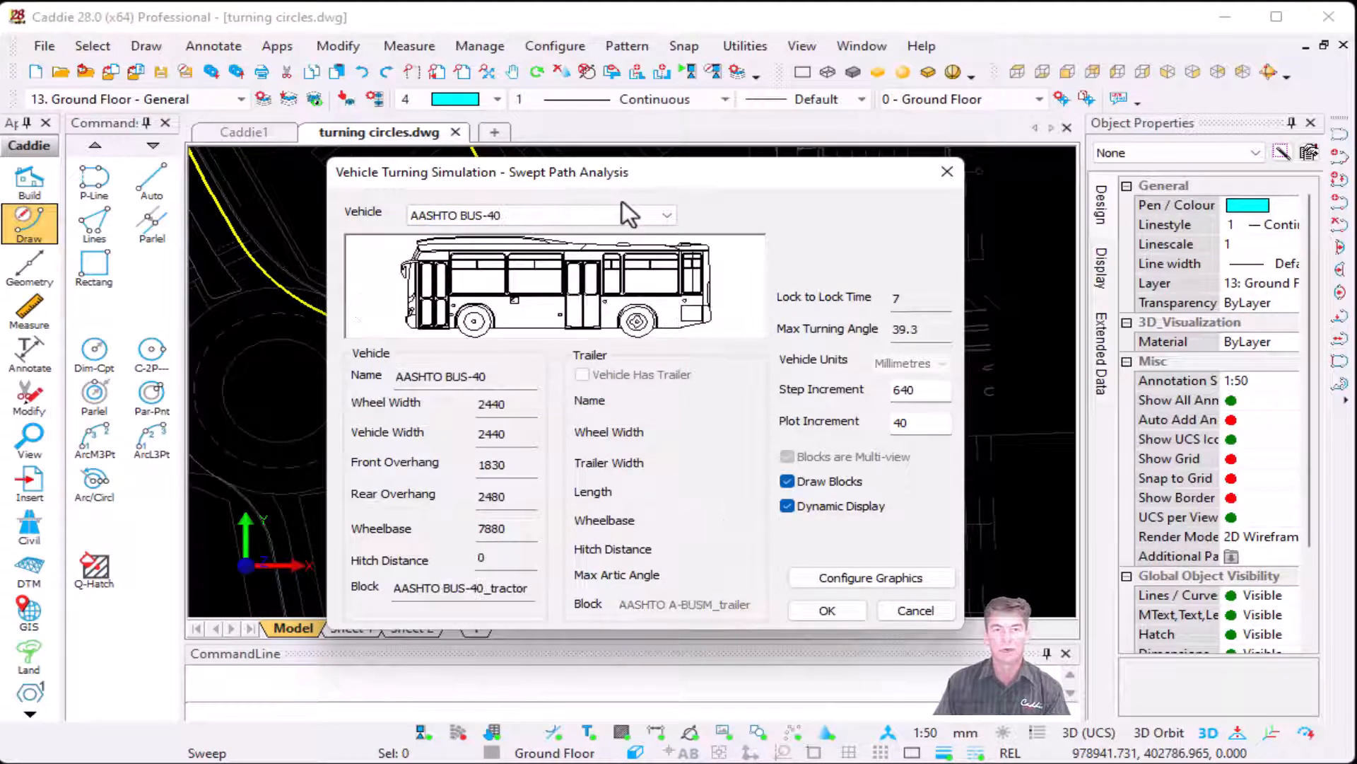
key("Down")
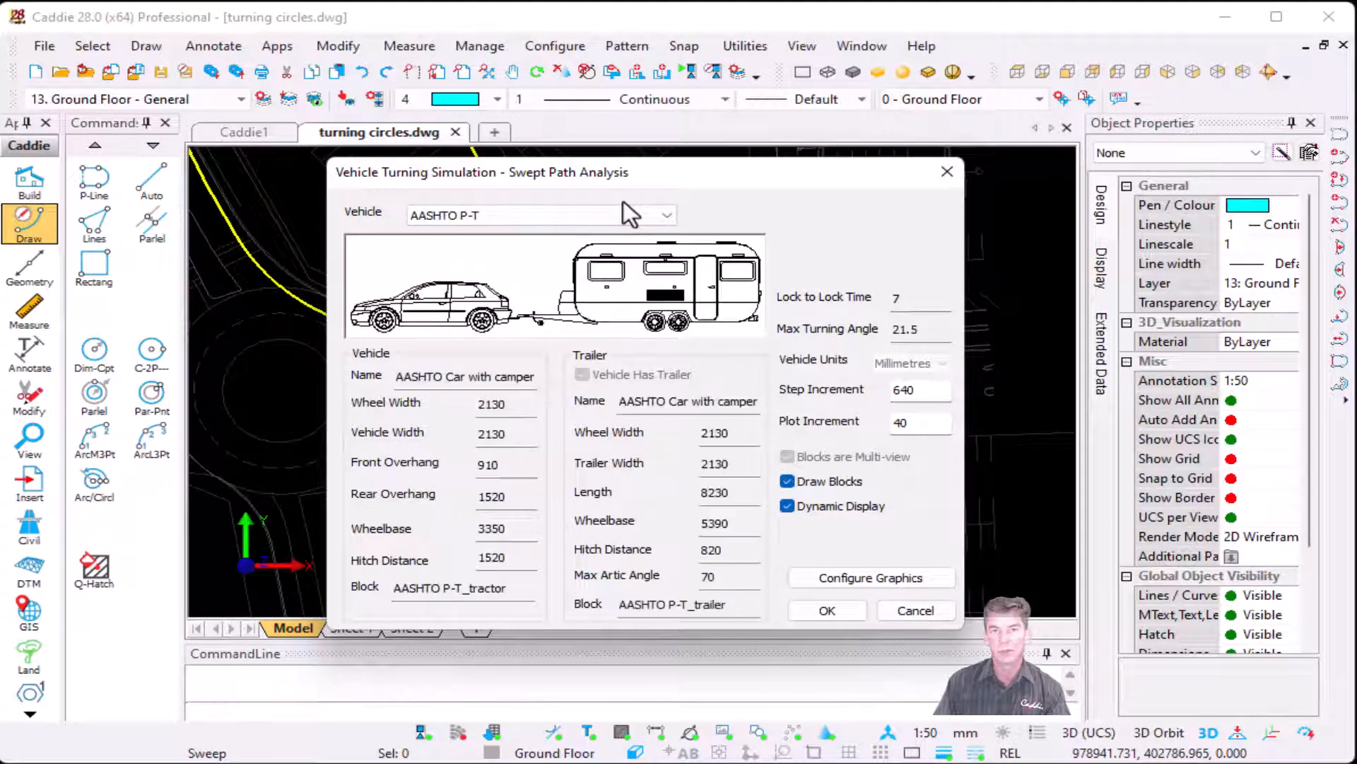
key("Down")
key("Down")
key("Down")
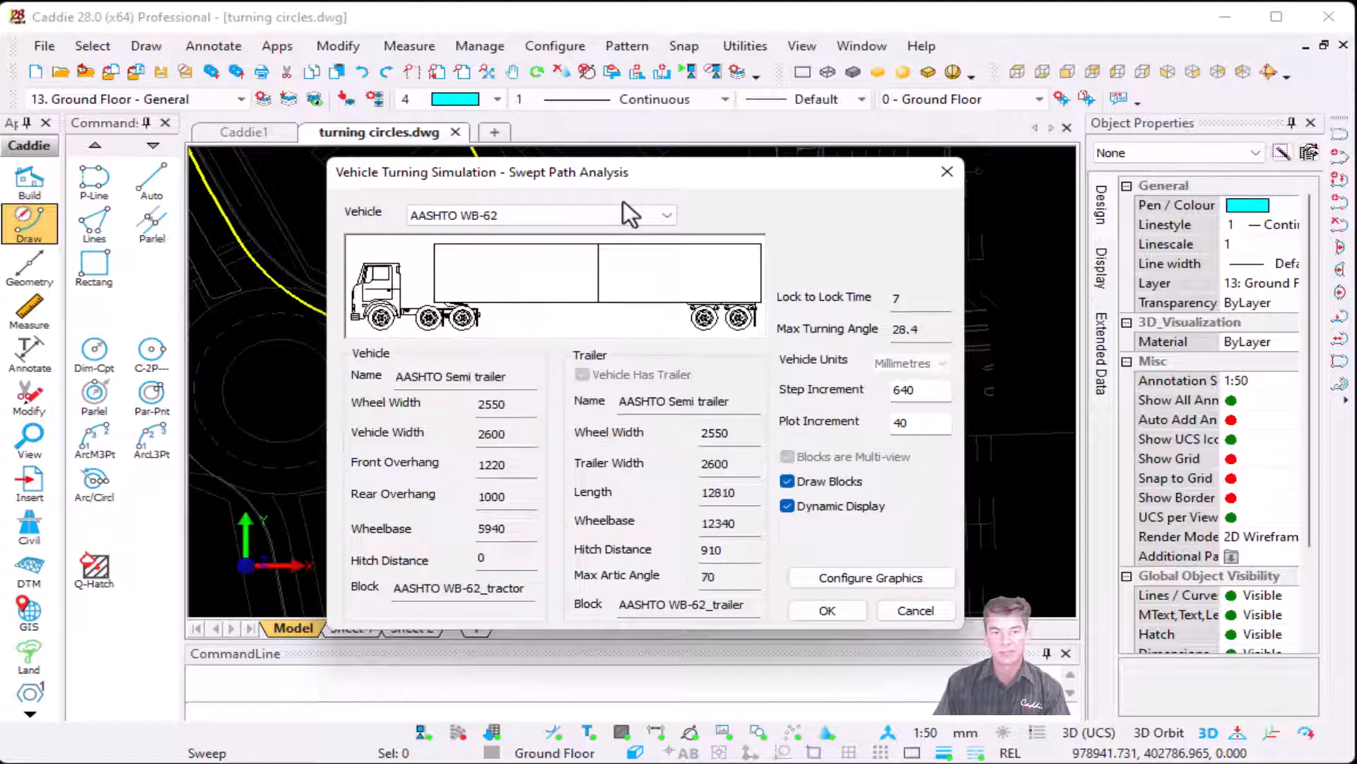
key("Down")
key("Down")
key("Down")
key("Down")
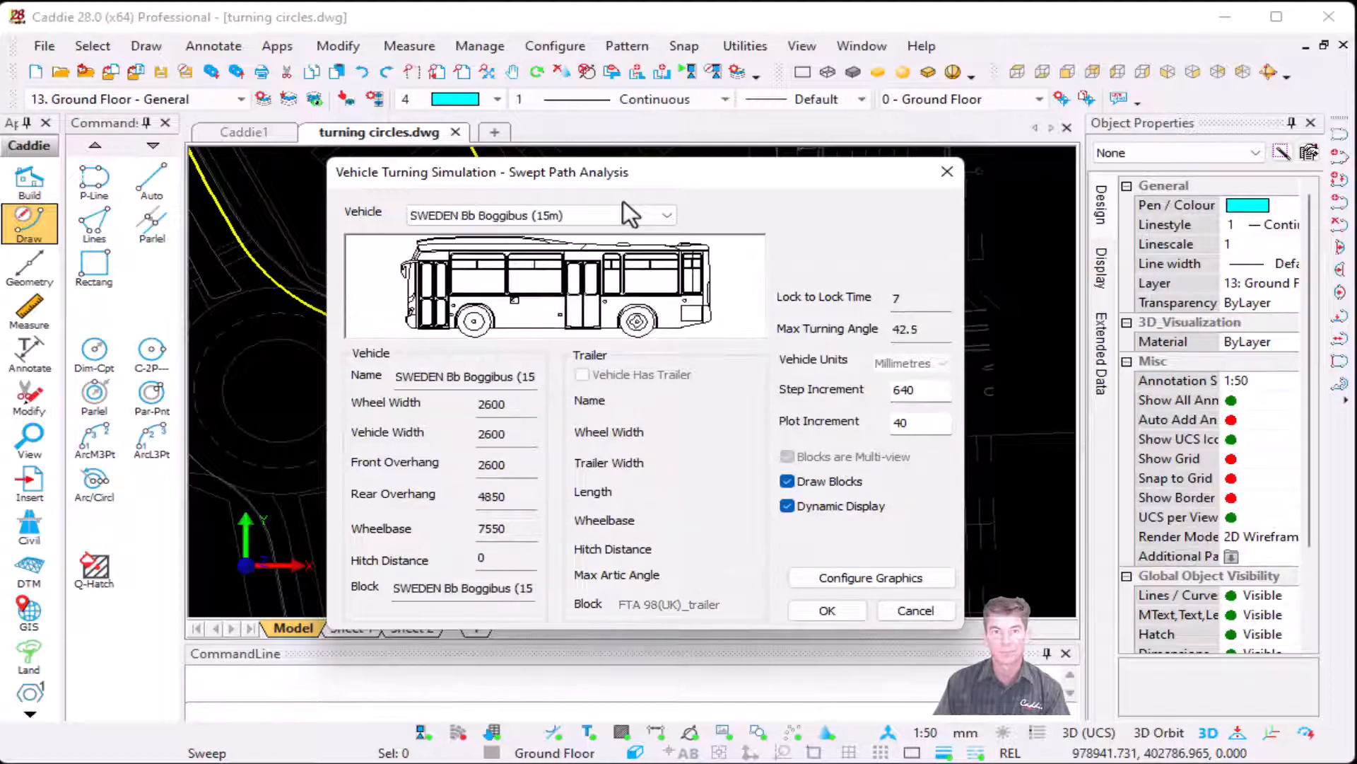
key("Down")
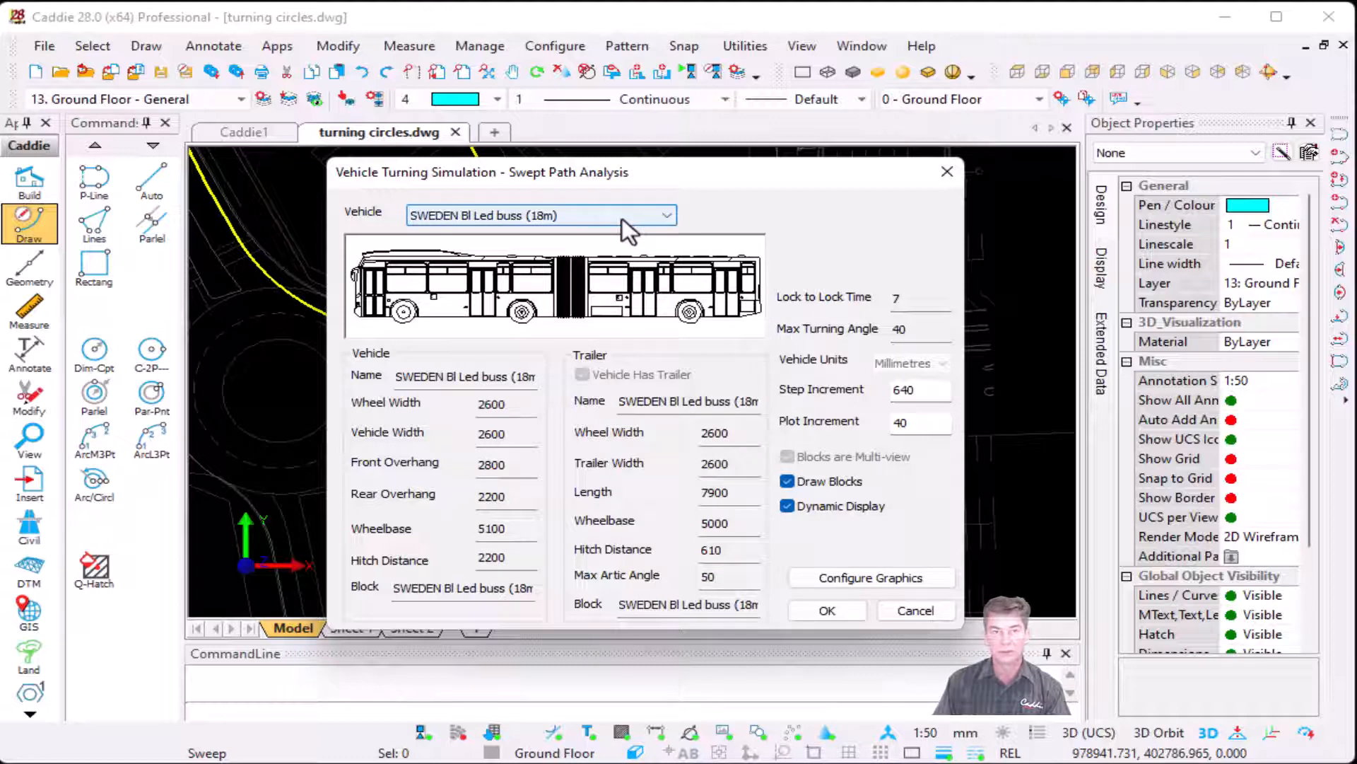
Step: Choose AASHTO P as the vehicle for the swept path analysis
left_click(623, 218)
left_click_drag(661, 345, 659, 261)
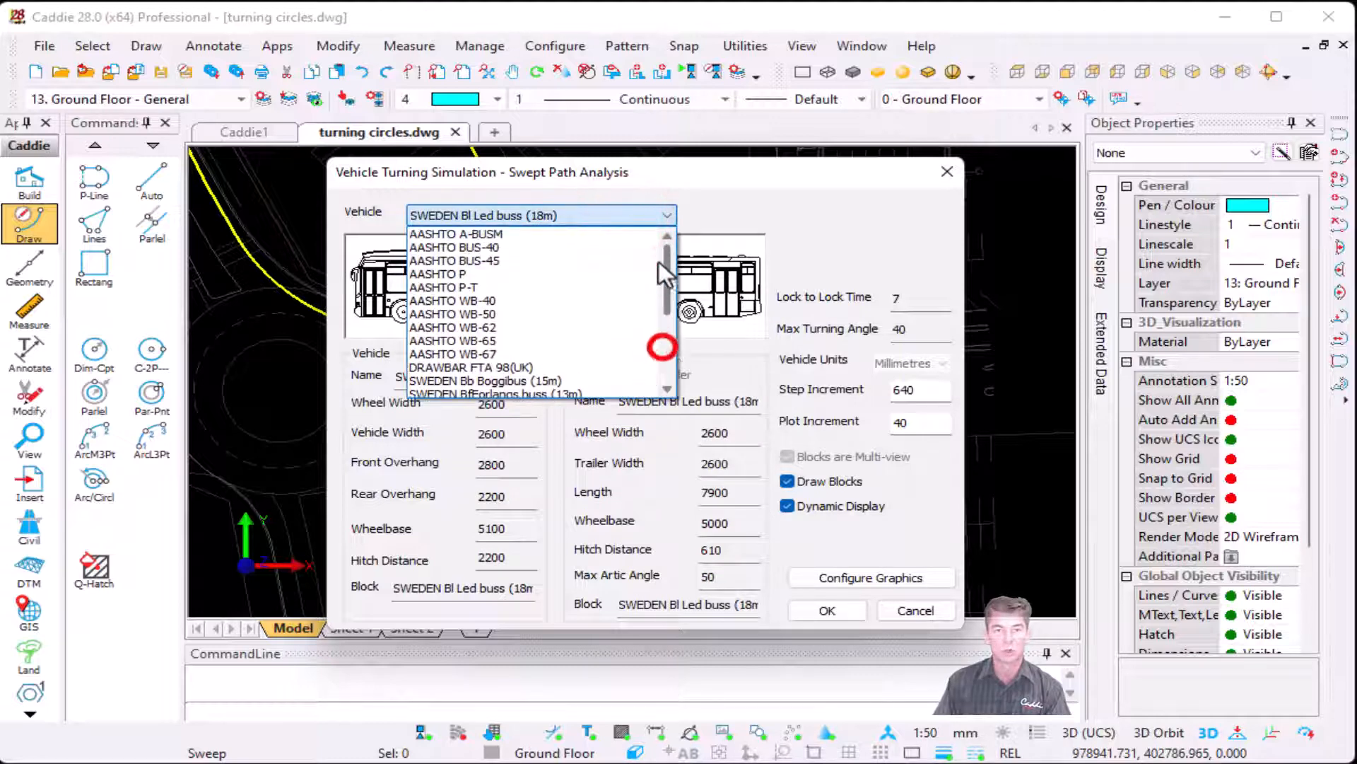
left_click(512, 273)
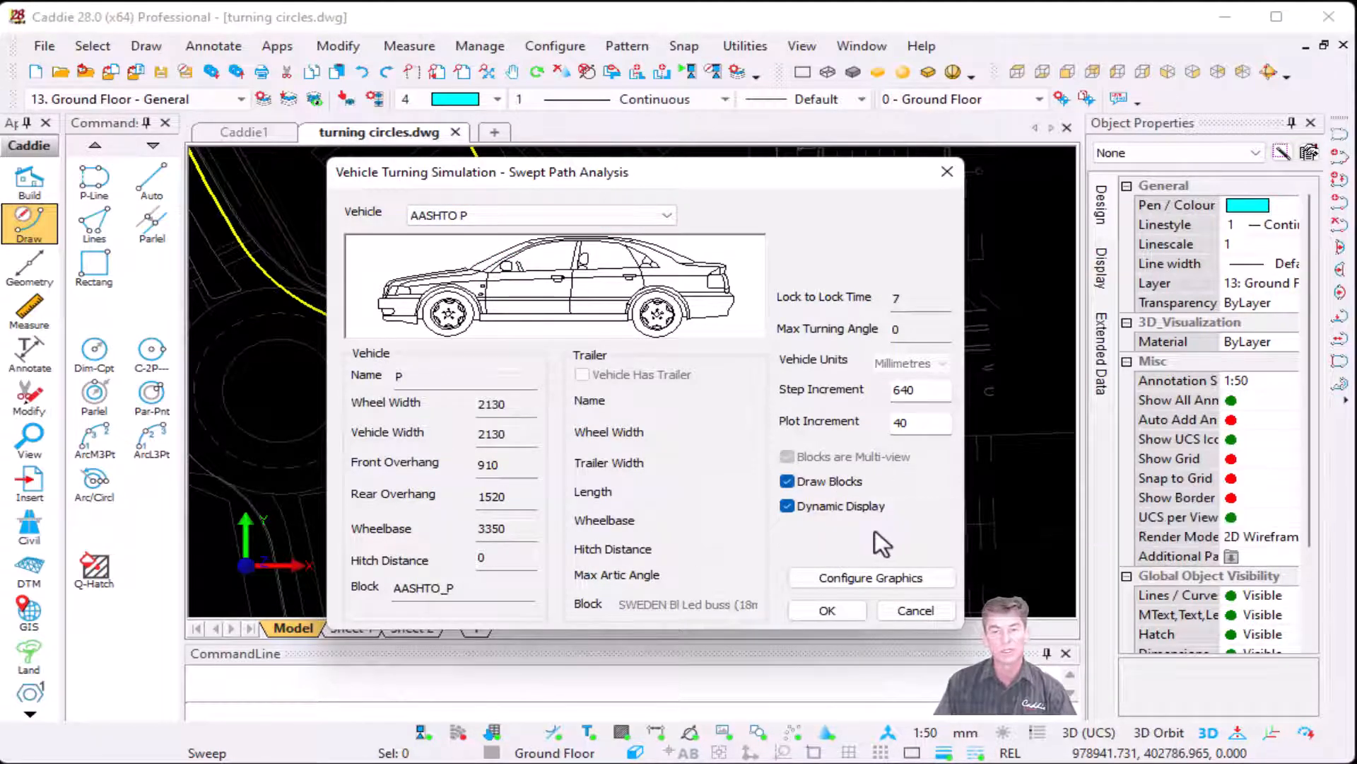
Step: Review the display options and the graphics settings for pen colours, linetypes and layers of the vehicle and wheel paths
mouse_move(840, 515)
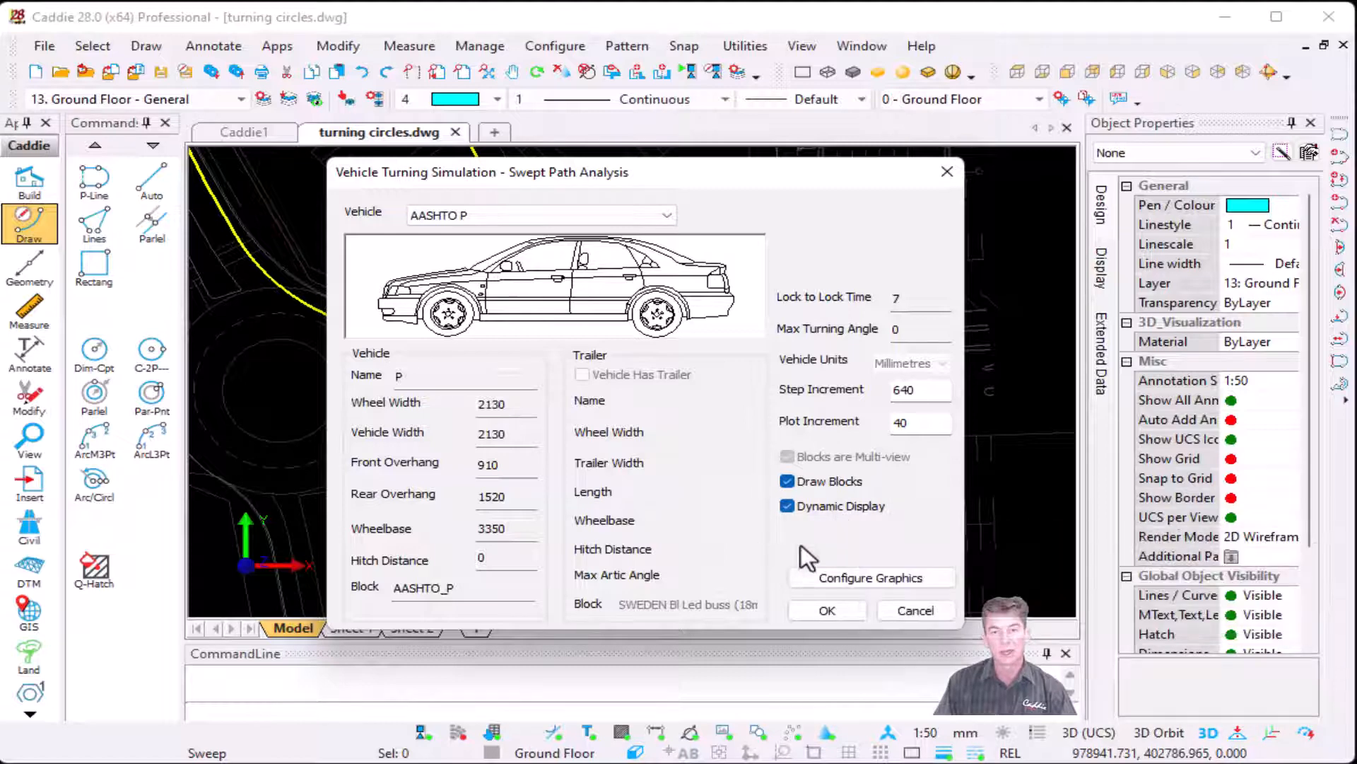
mouse_move(824, 482)
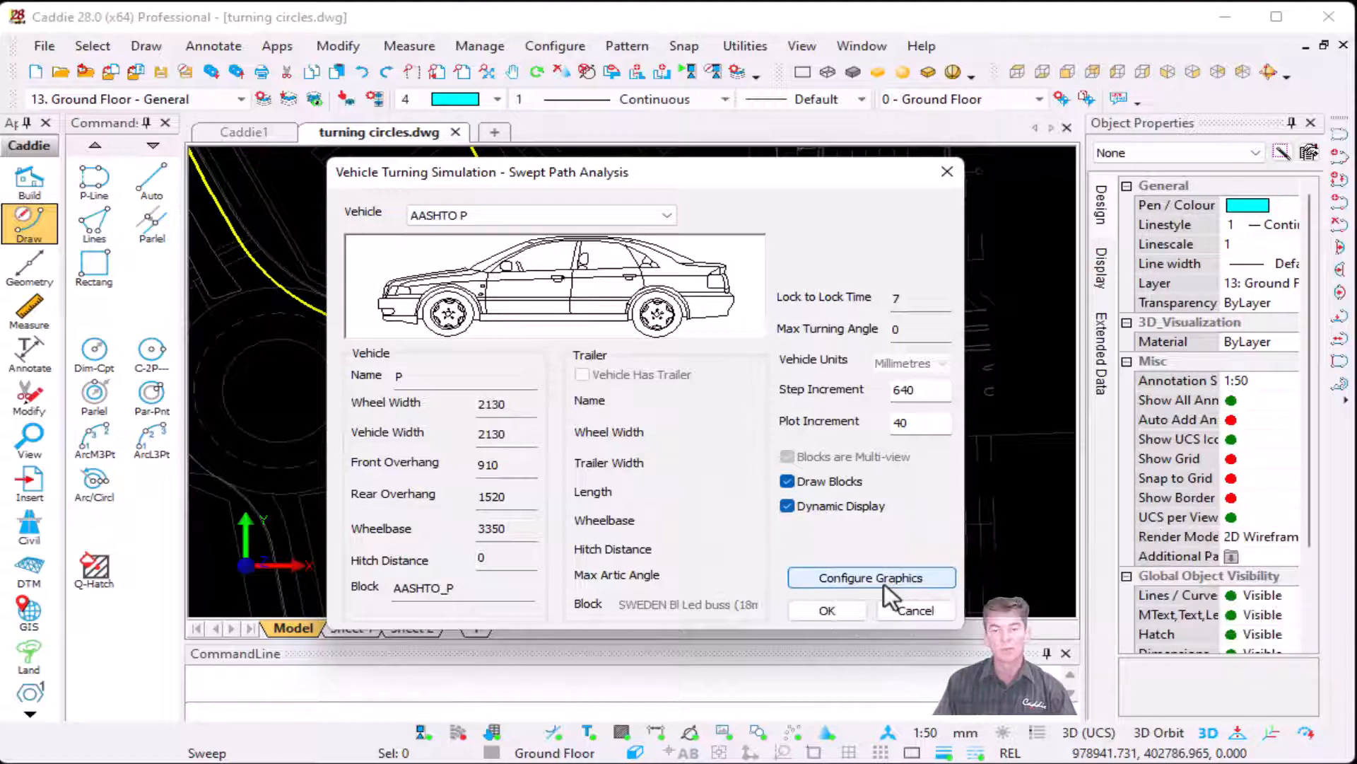
left_click(880, 580)
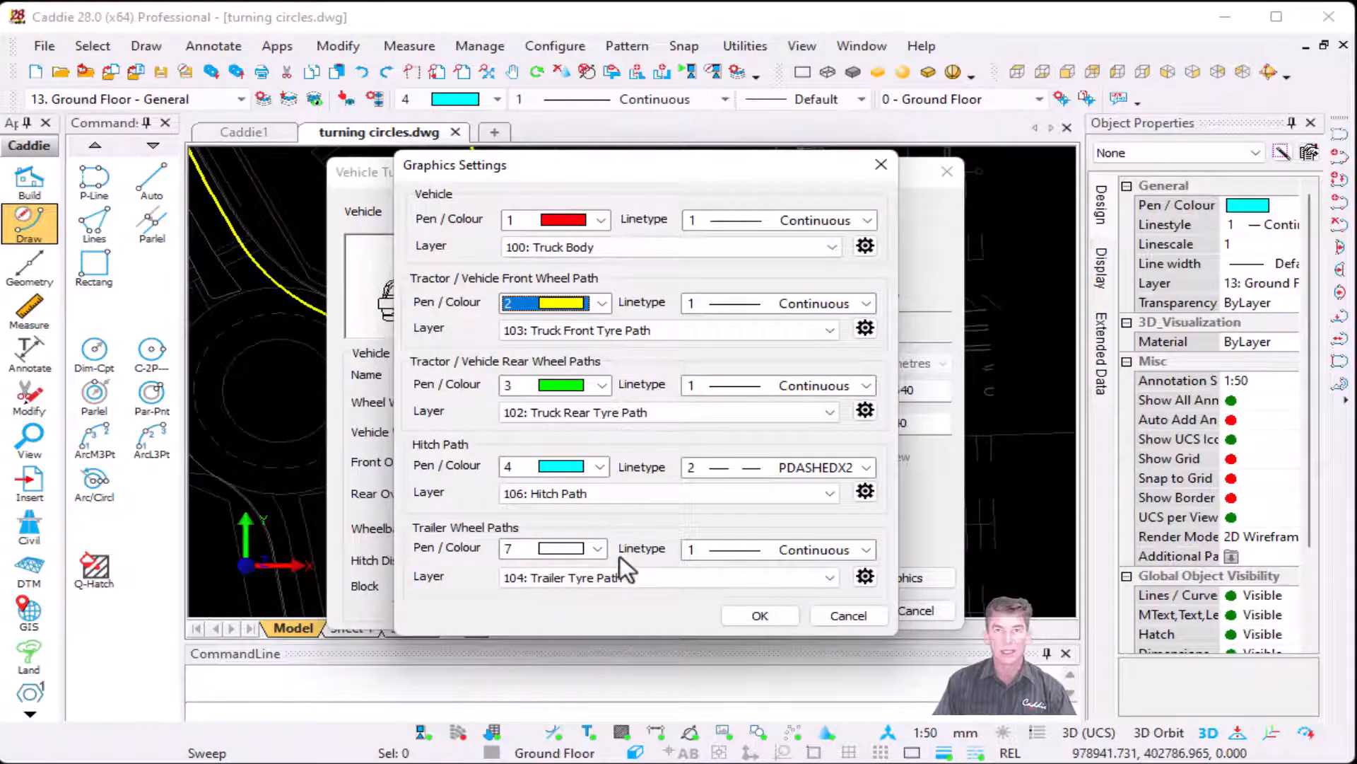
left_click(602, 220)
left_click(602, 220)
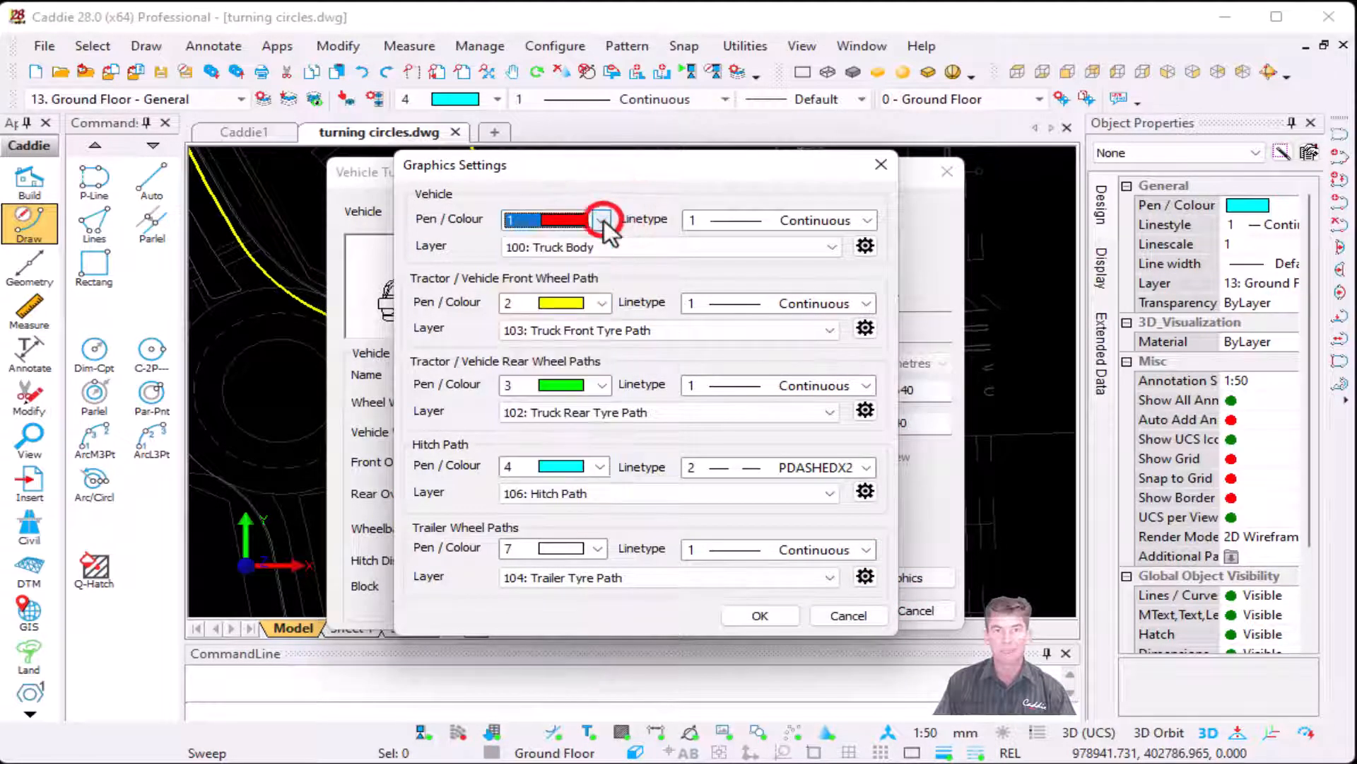
left_click(783, 221)
left_click(782, 223)
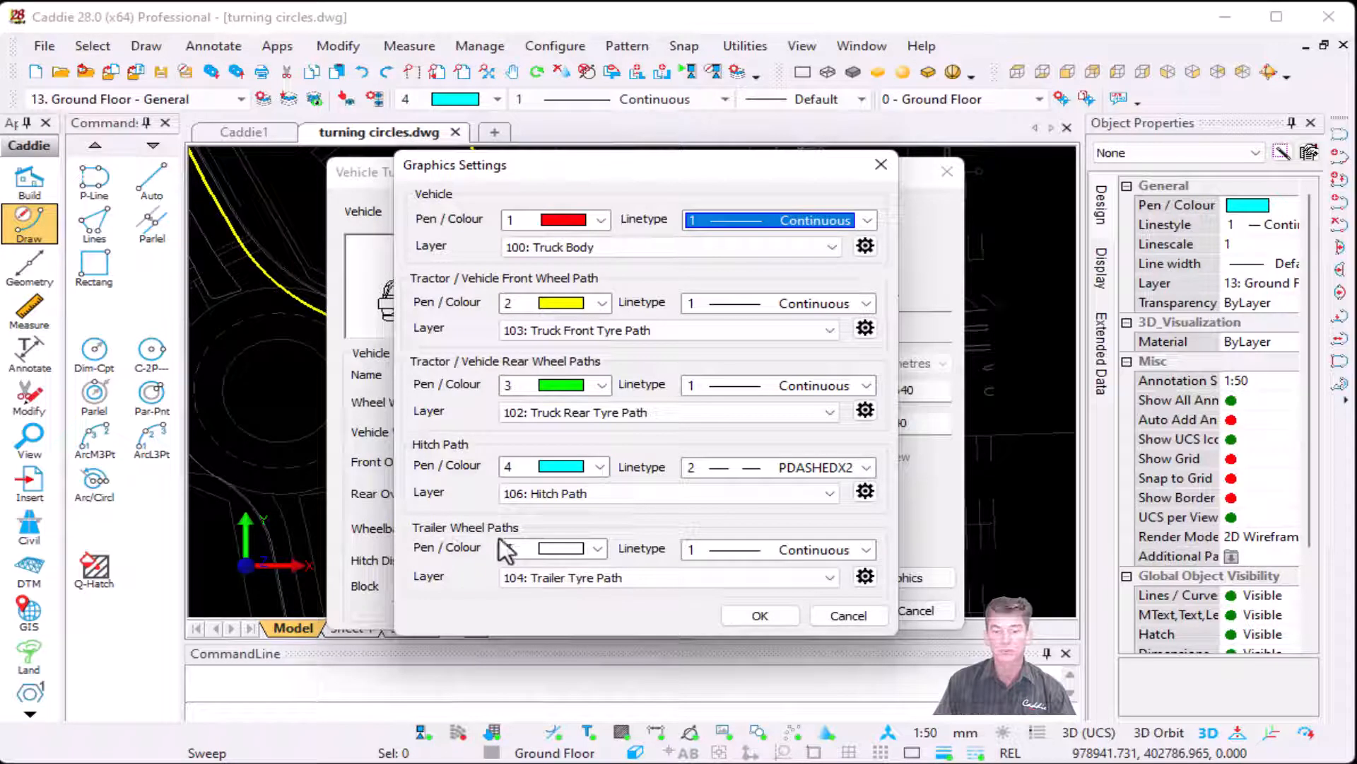
left_click(758, 612)
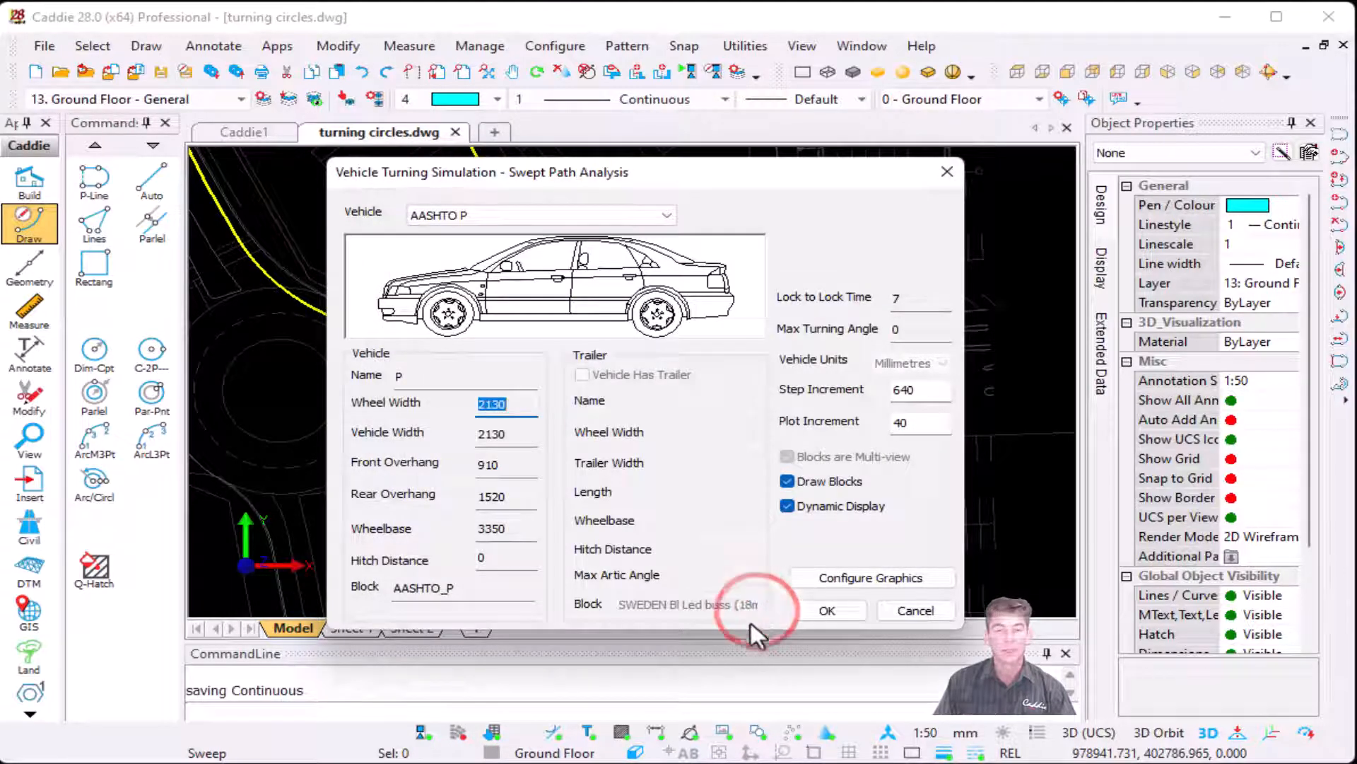
Step: Accept the analysis settings and pick the polyline's start west of the right-hand roundabout as the front left wheel path
left_click(815, 608)
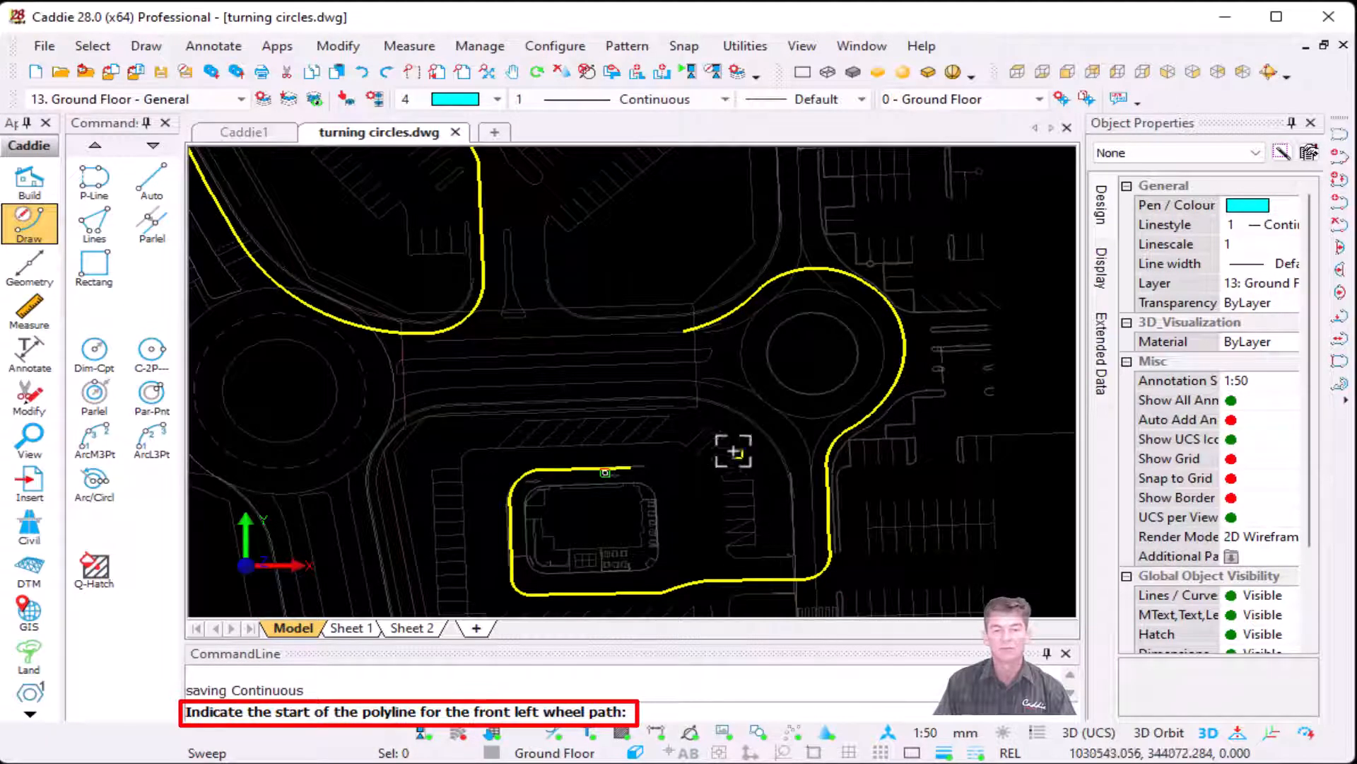
scroll(693, 336, "up", 3)
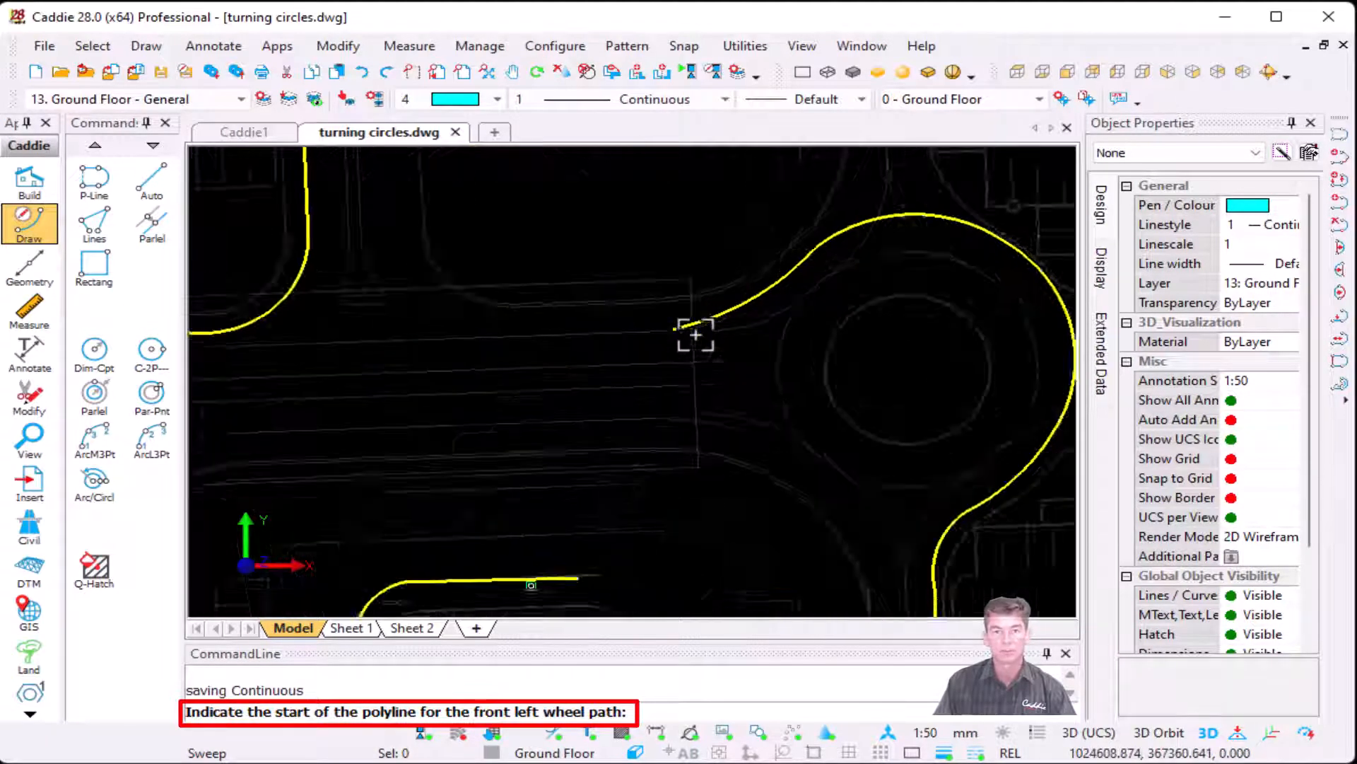
left_click(672, 332)
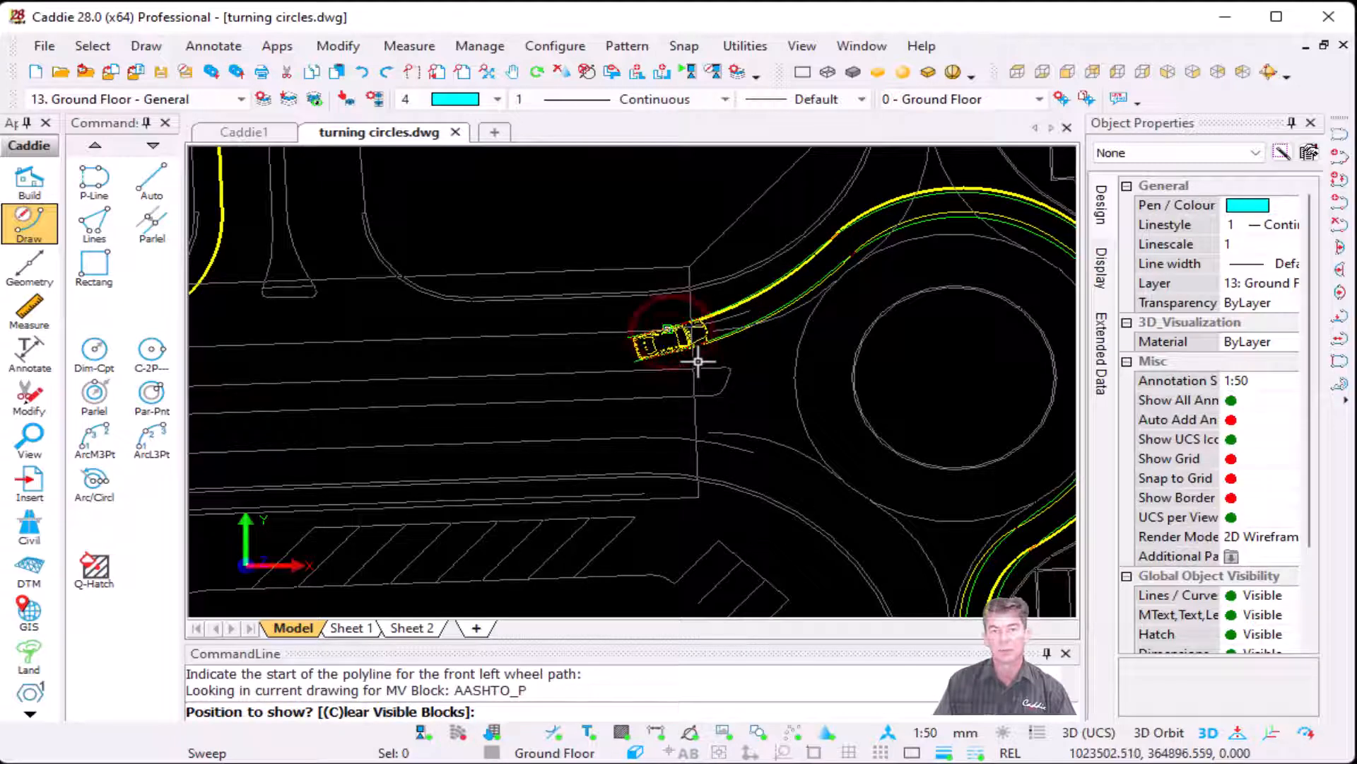
Step: Place car positions along the swept path from the roundabout approach around its northern and eastern sides
scroll(750, 325, "up", 3)
scroll(764, 290, "down", 3)
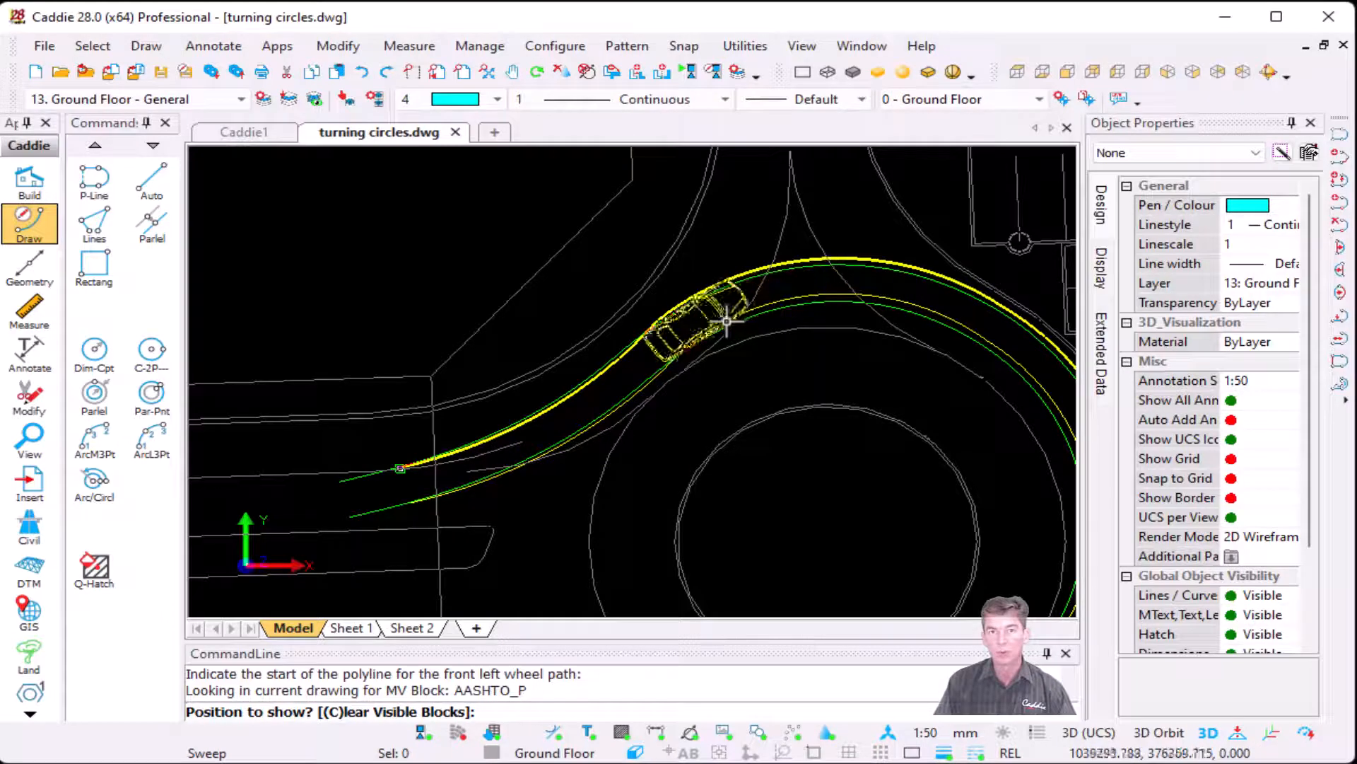
left_click(742, 294)
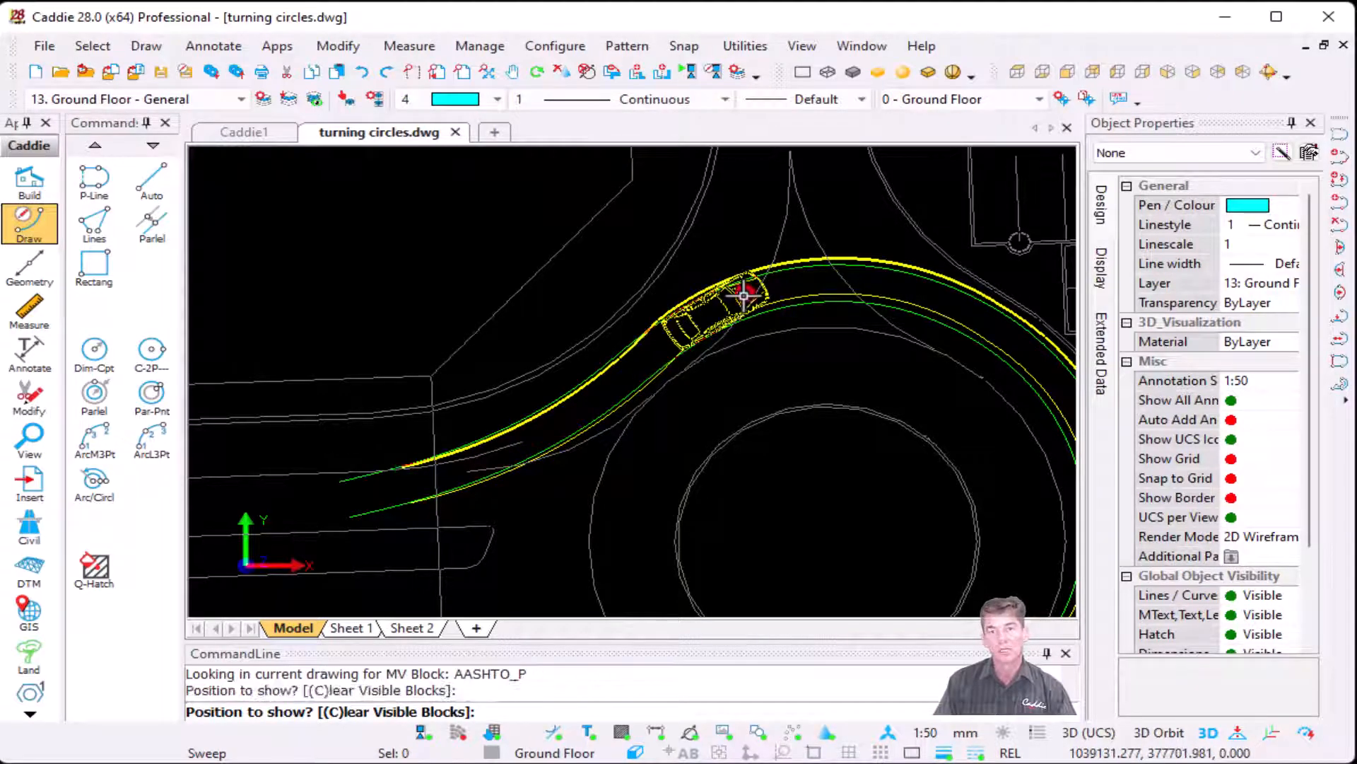
left_click(905, 302)
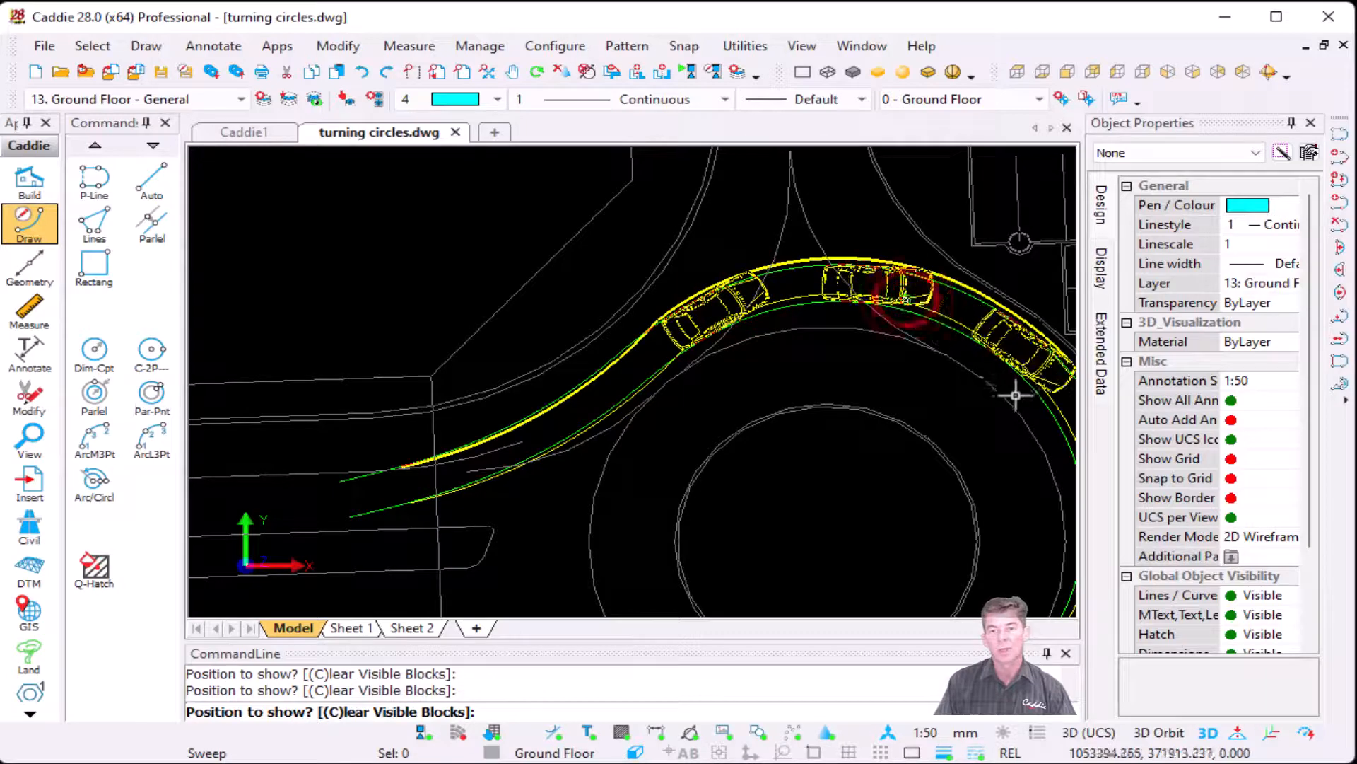
scroll(996, 435, "down", 1)
middle_click_drag(992, 439, 792, 287)
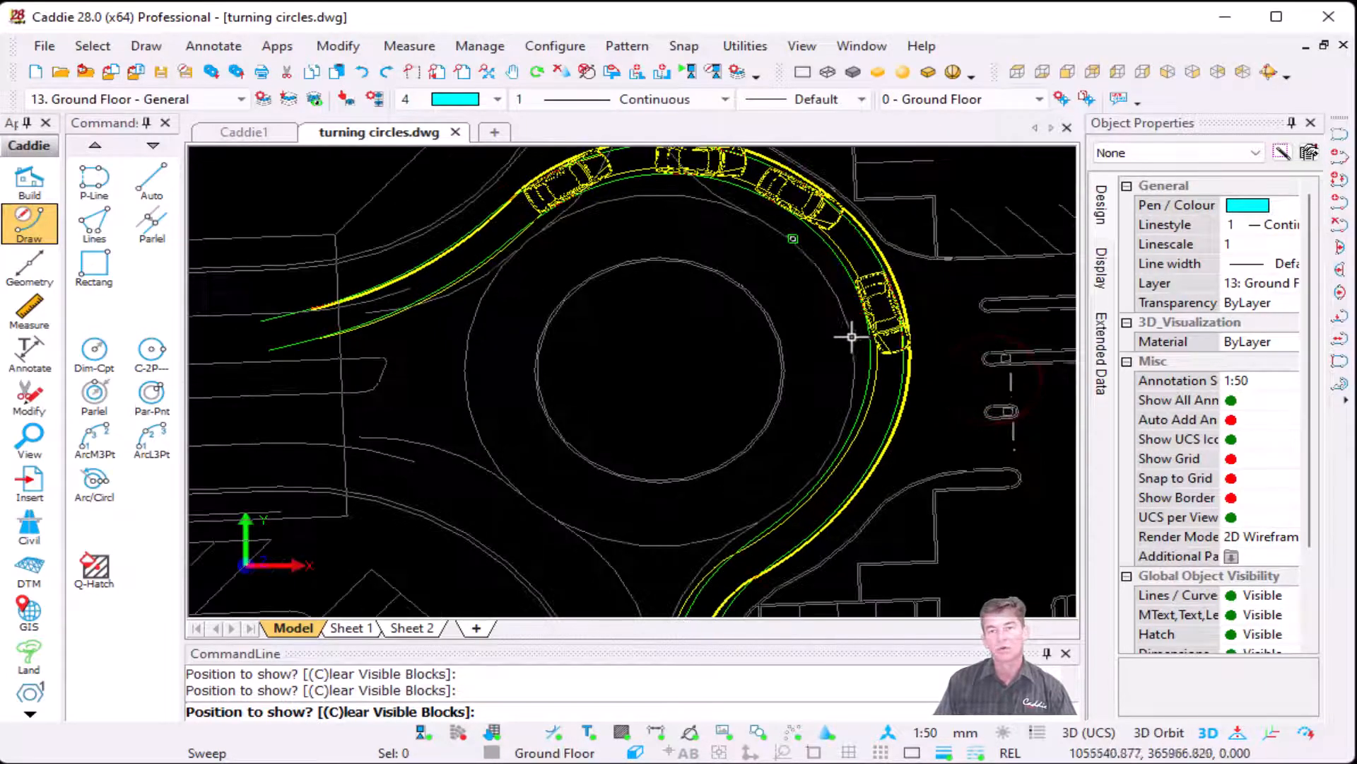
left_click(859, 334)
left_click(837, 471)
Step: Place car positions along the roundabout exit, at the corner into the access lane and at the lane's bend
middle_click_drag(748, 506, 851, 280)
left_click(791, 444)
mouse_move(802, 497)
middle_mouse_down()
mouse_move(812, 539)
mouse_move(872, 288)
middle_mouse_up()
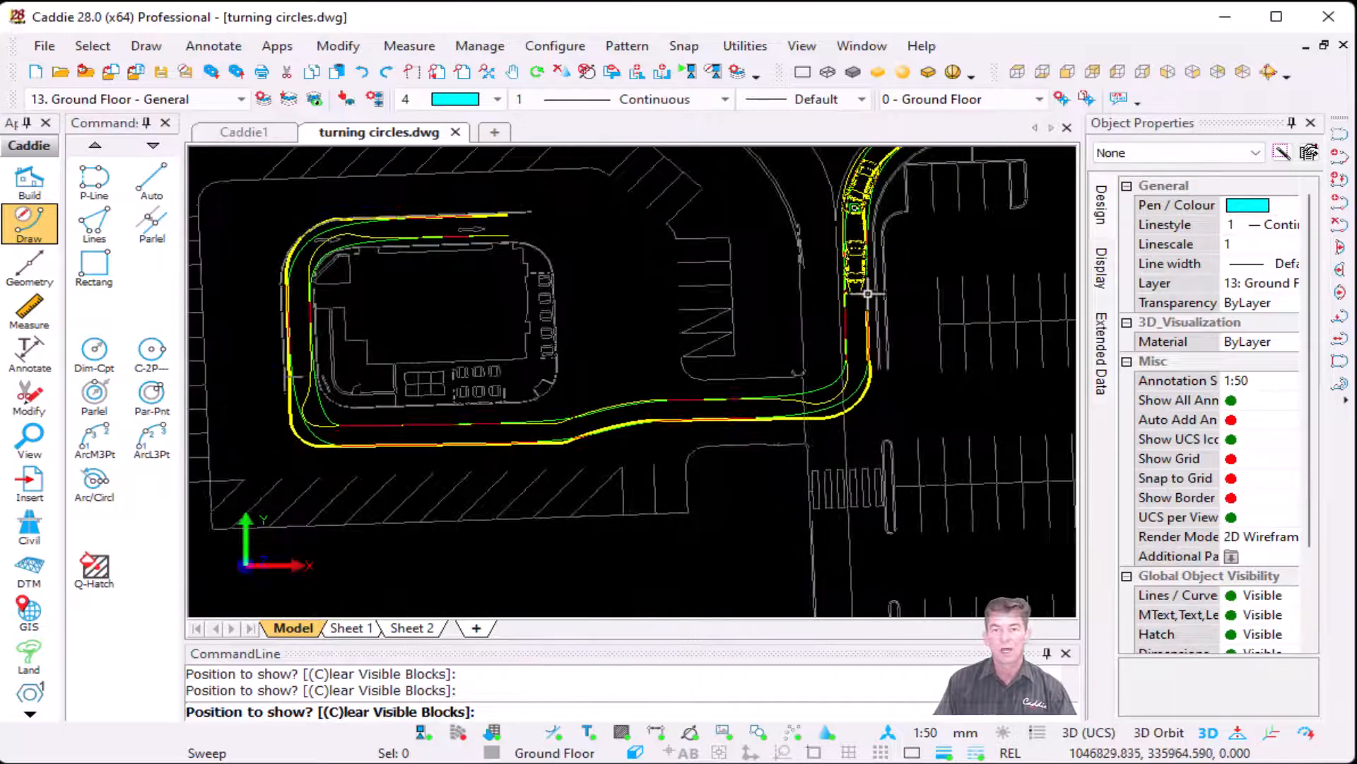
scroll(856, 400, "up", 3)
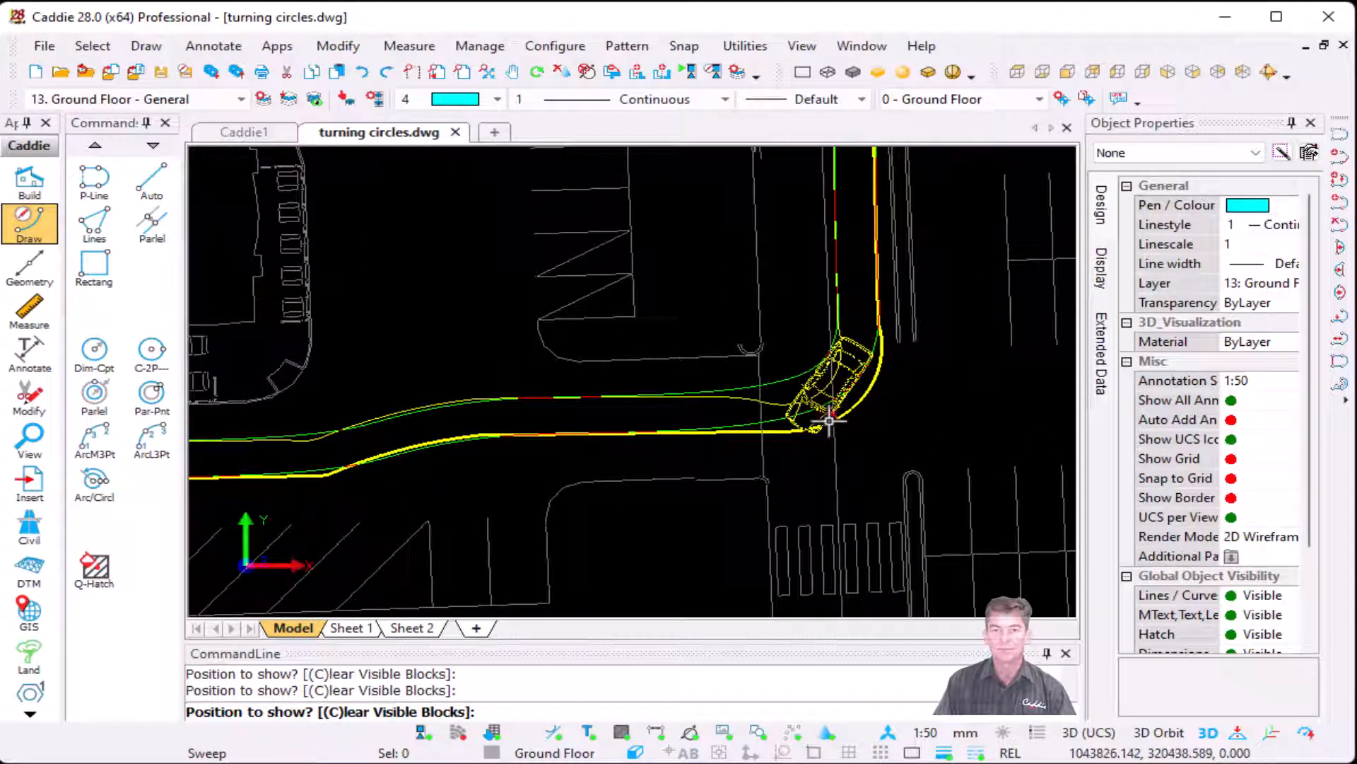
left_click(830, 418)
left_click(438, 423)
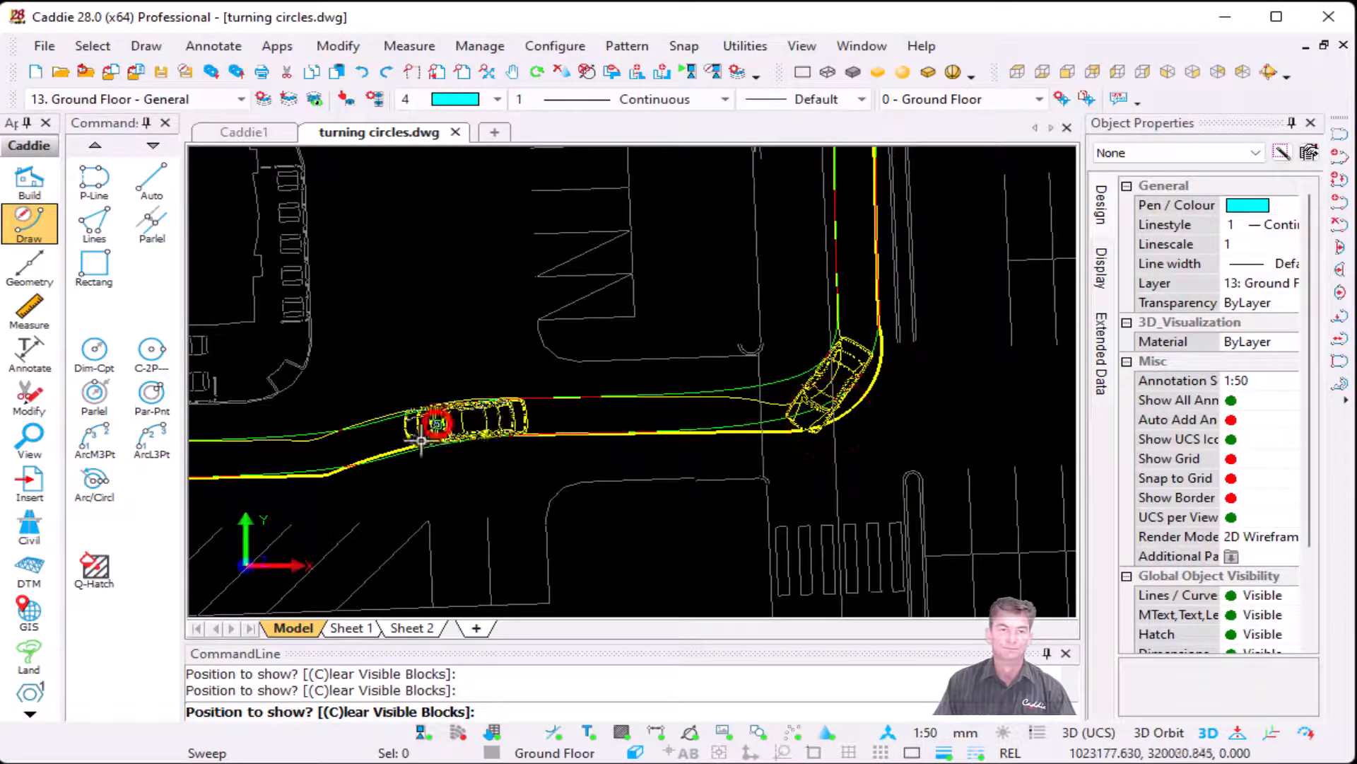
Step: Place car positions along the lane south of the building, up its western side and around to the northern side, finishing the placement
mouse_move(309, 481)
middle_mouse_down()
mouse_move(421, 488)
mouse_move(818, 461)
middle_mouse_up()
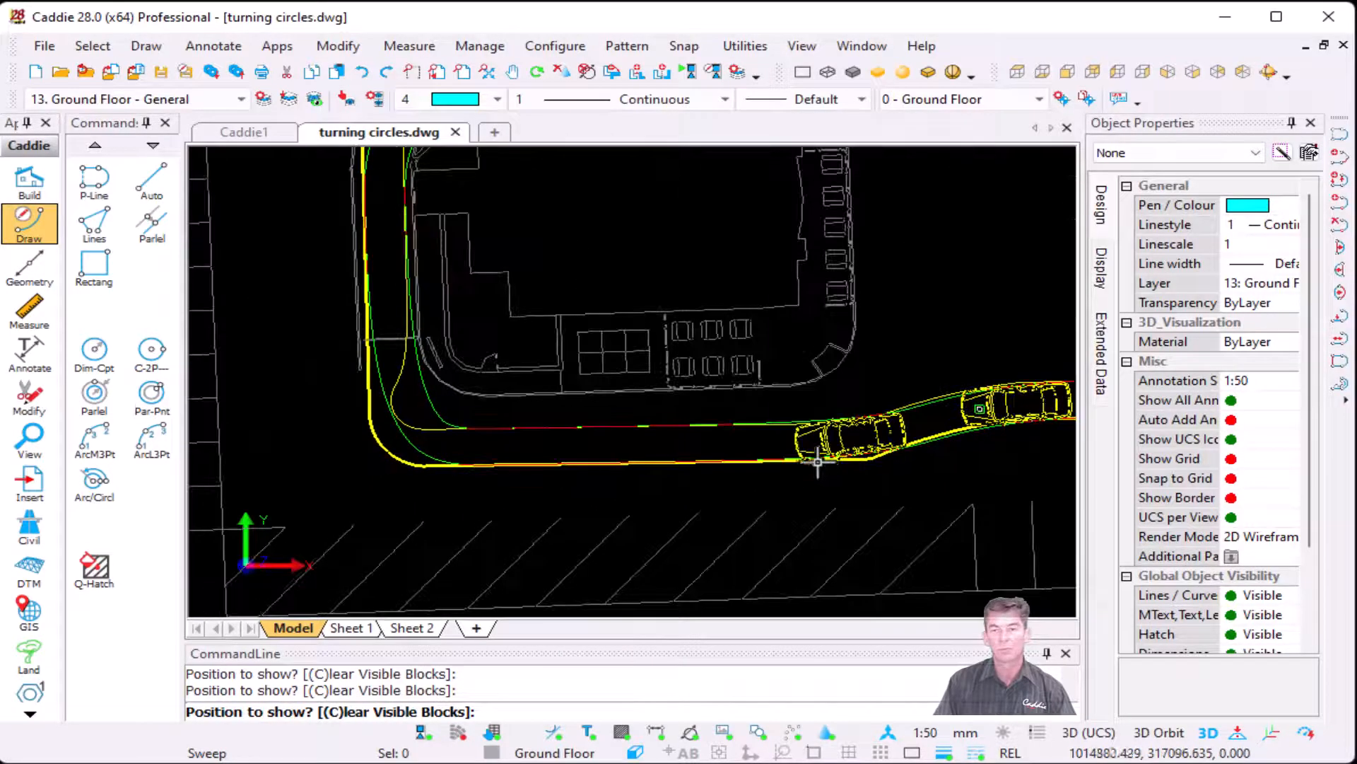
left_click(815, 460)
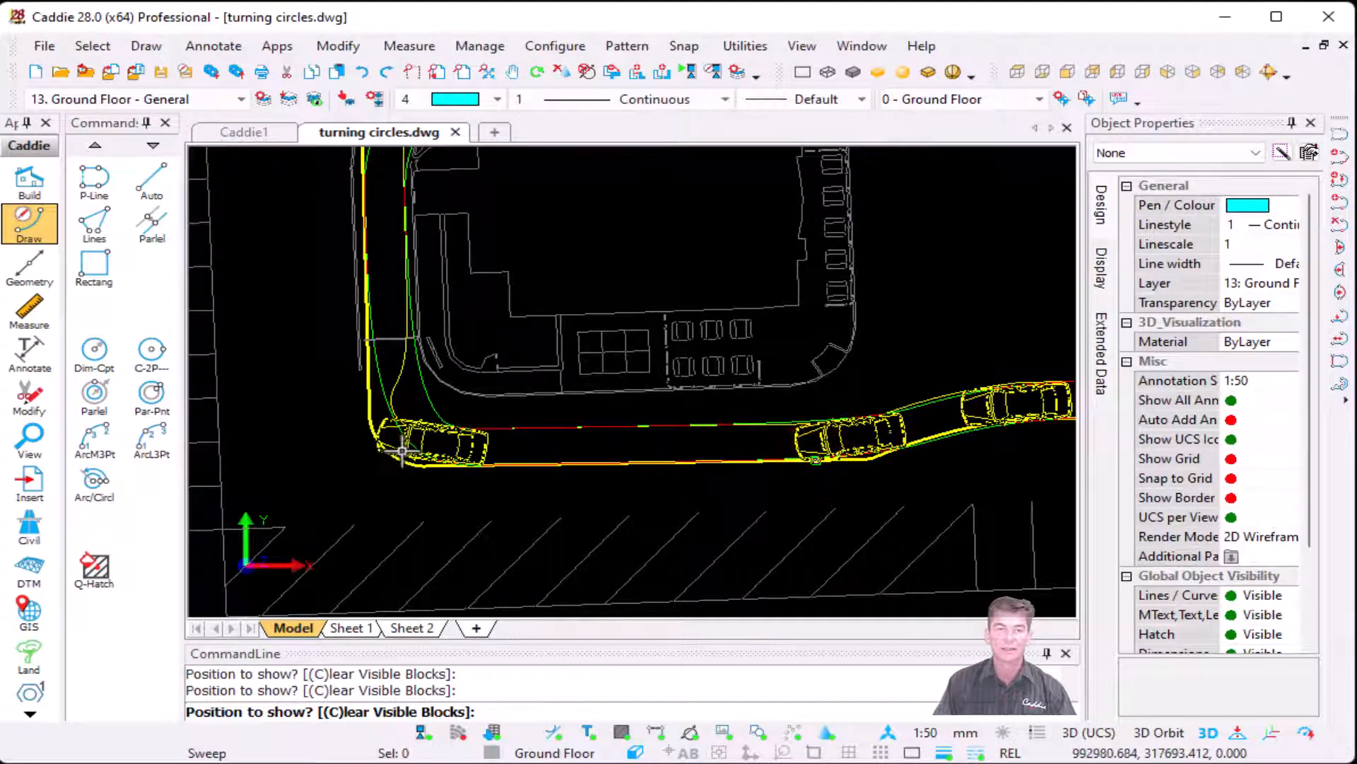
left_click(355, 342)
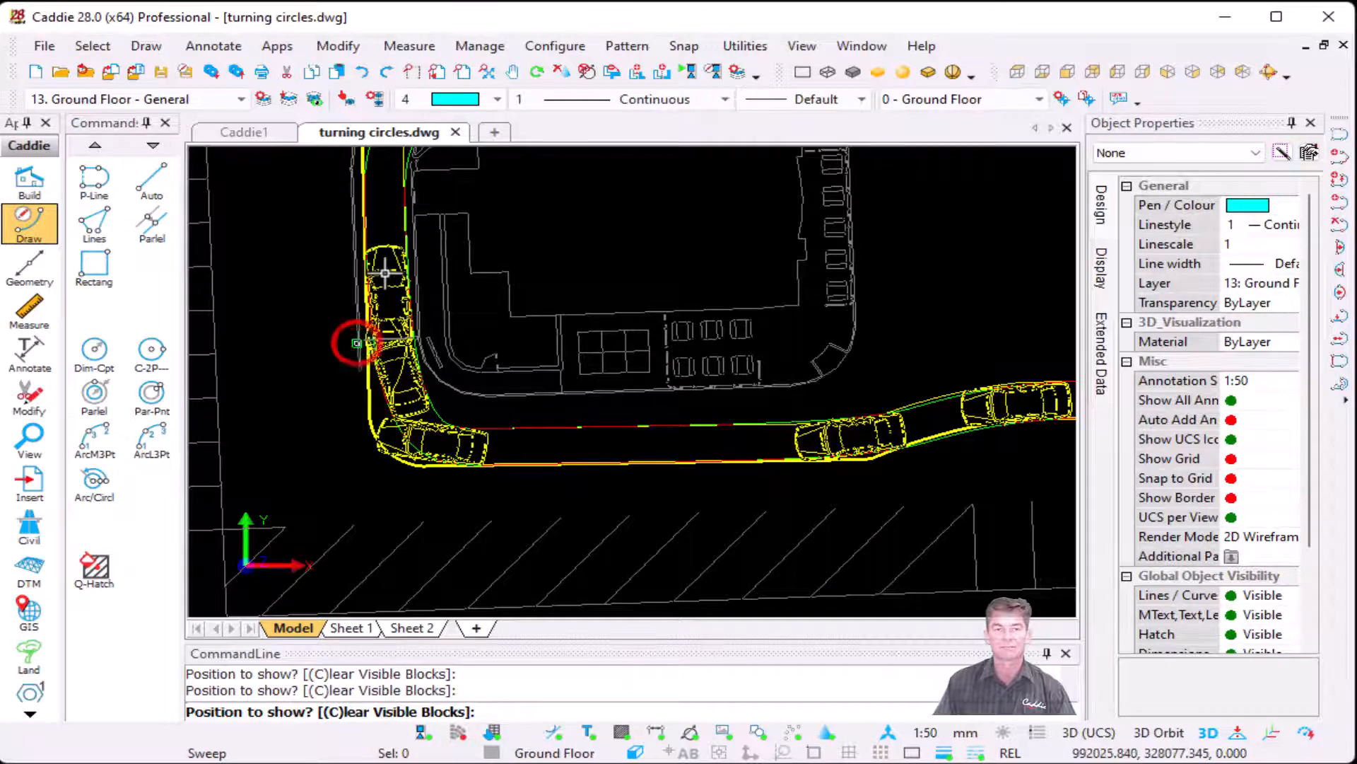
middle_click_drag(388, 302, 382, 516)
left_click(387, 326)
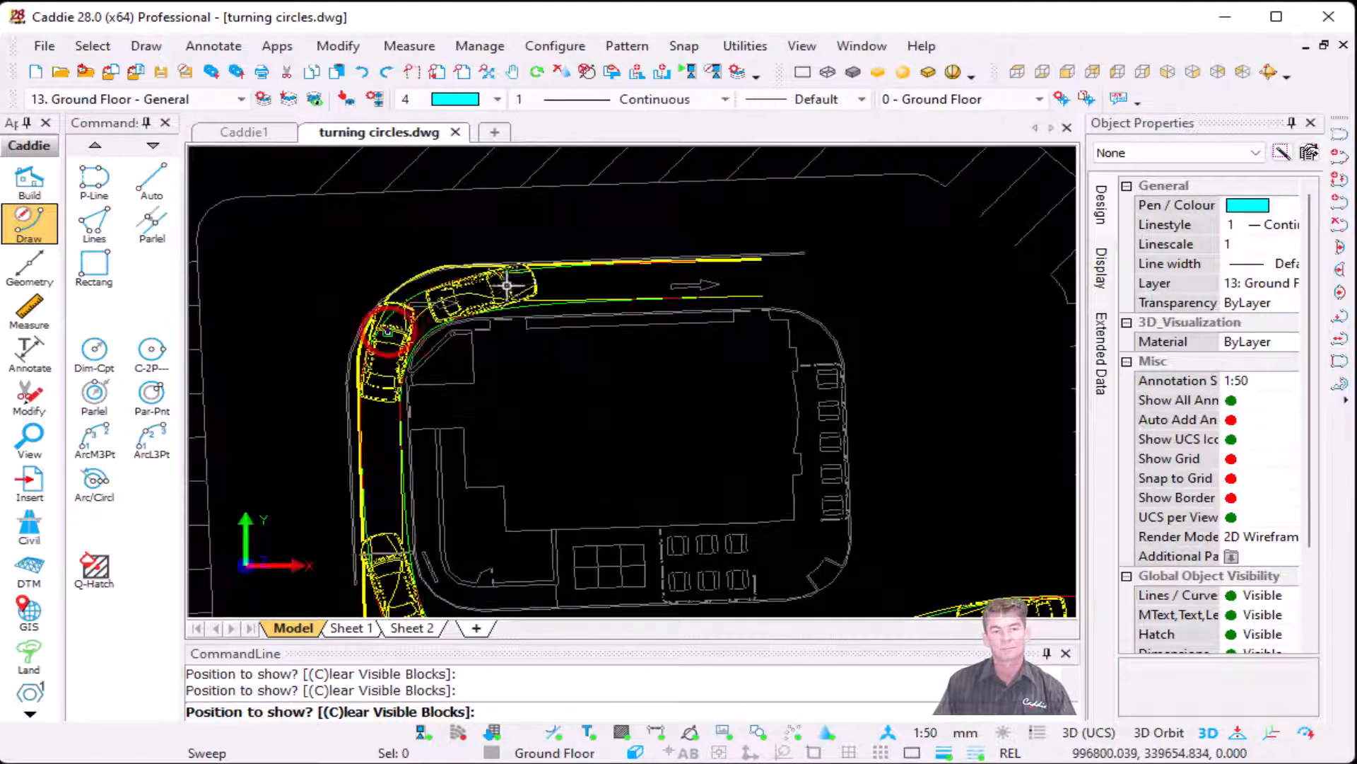
left_click(516, 282)
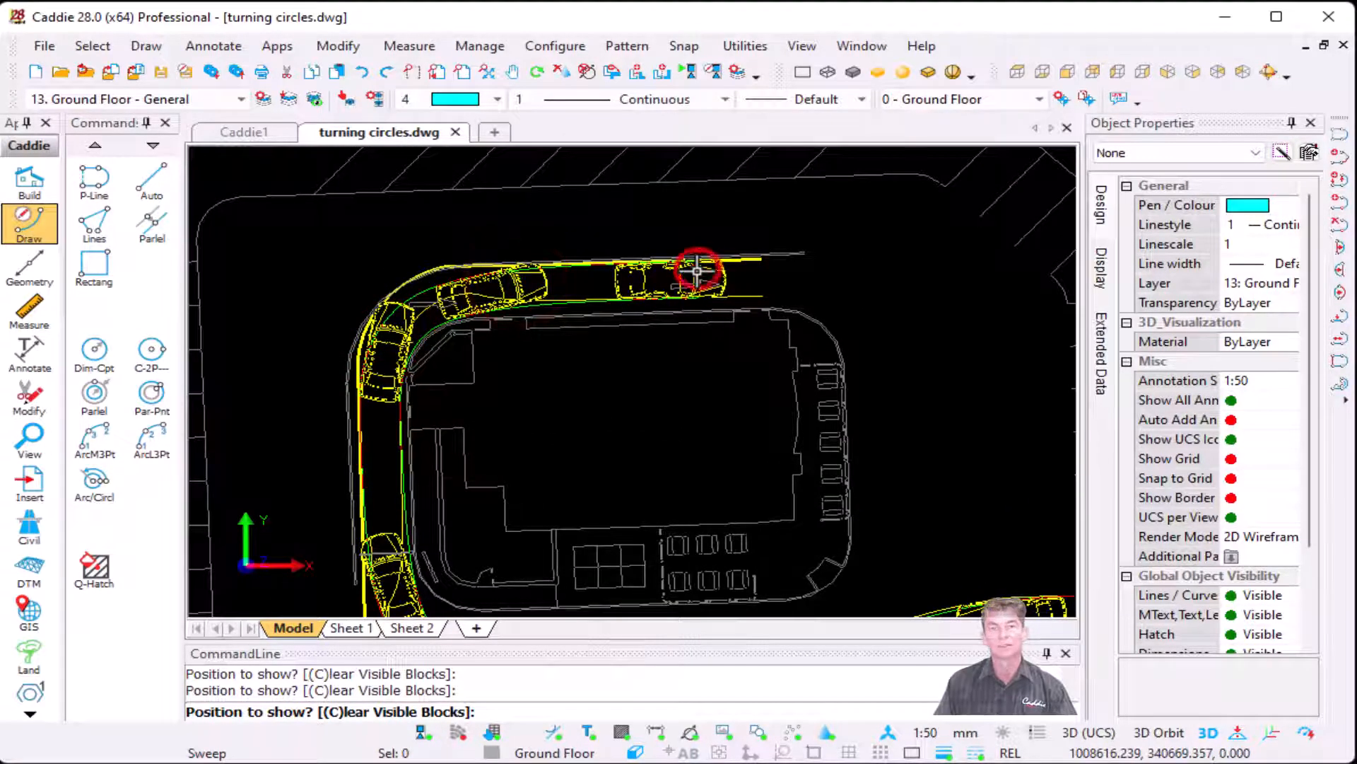
key("Escape")
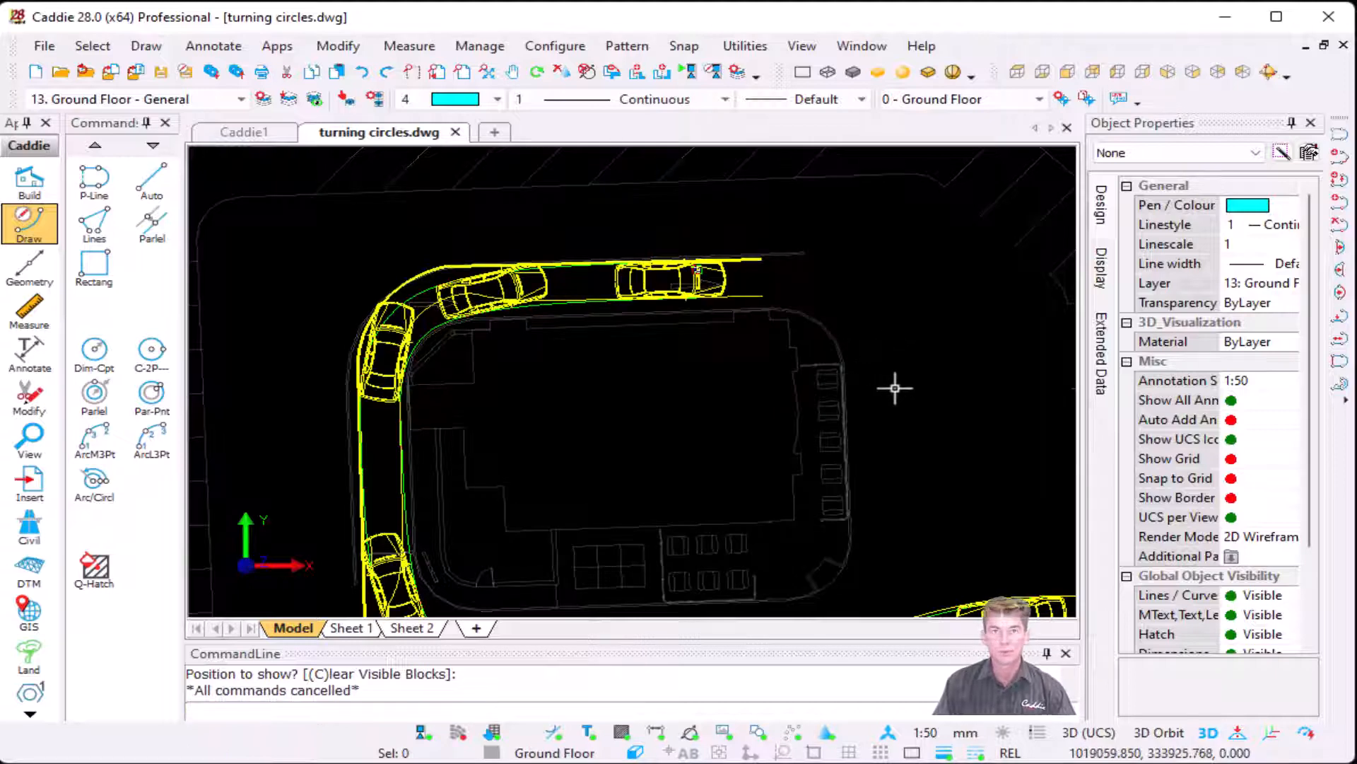
Step: Start another vehicle swept path analysis and choose AASHTO WB-40 as the vehicle
scroll(728, 360, "down", 7)
mouse_move(735, 369)
middle_mouse_down()
mouse_move(870, 606)
mouse_move(705, 517)
middle_mouse_up()
scroll(691, 509, "down", 3)
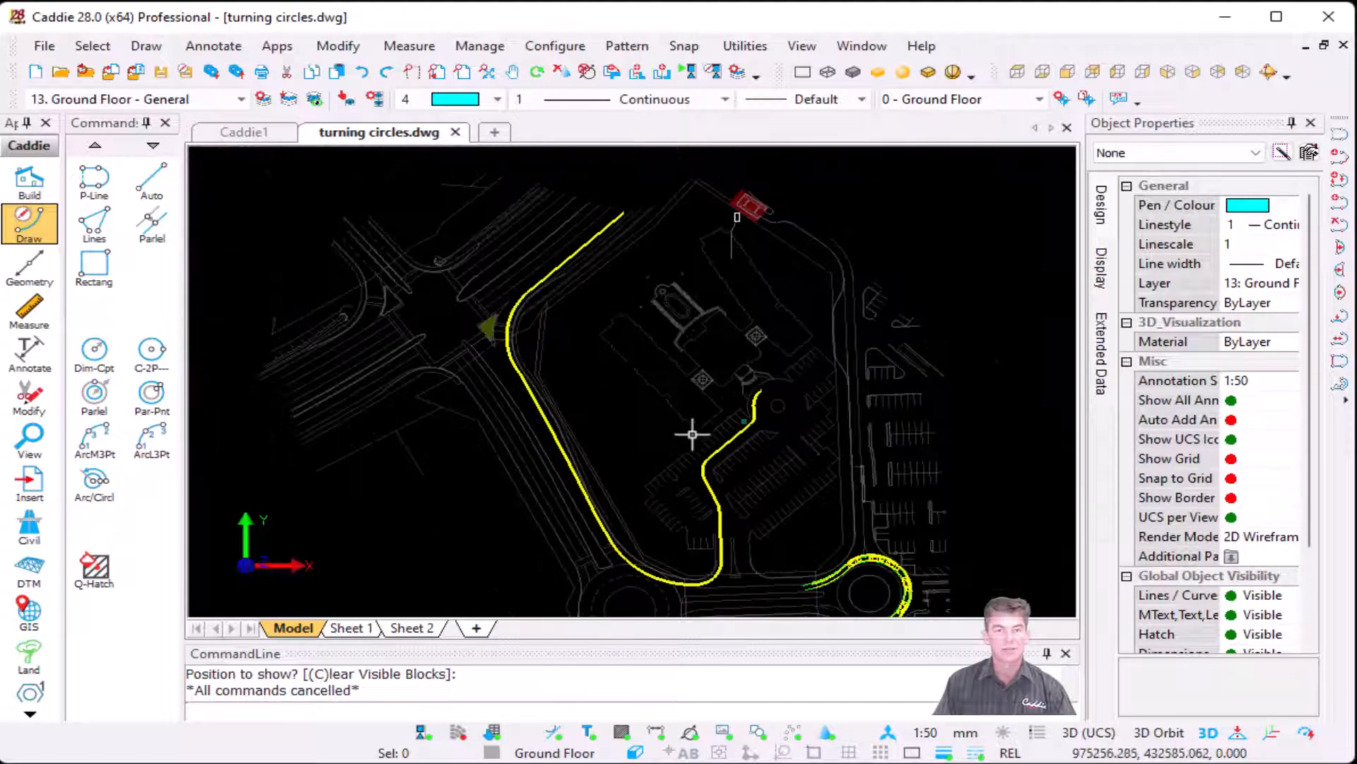
scroll(693, 434, "up", 1)
left_click(276, 50)
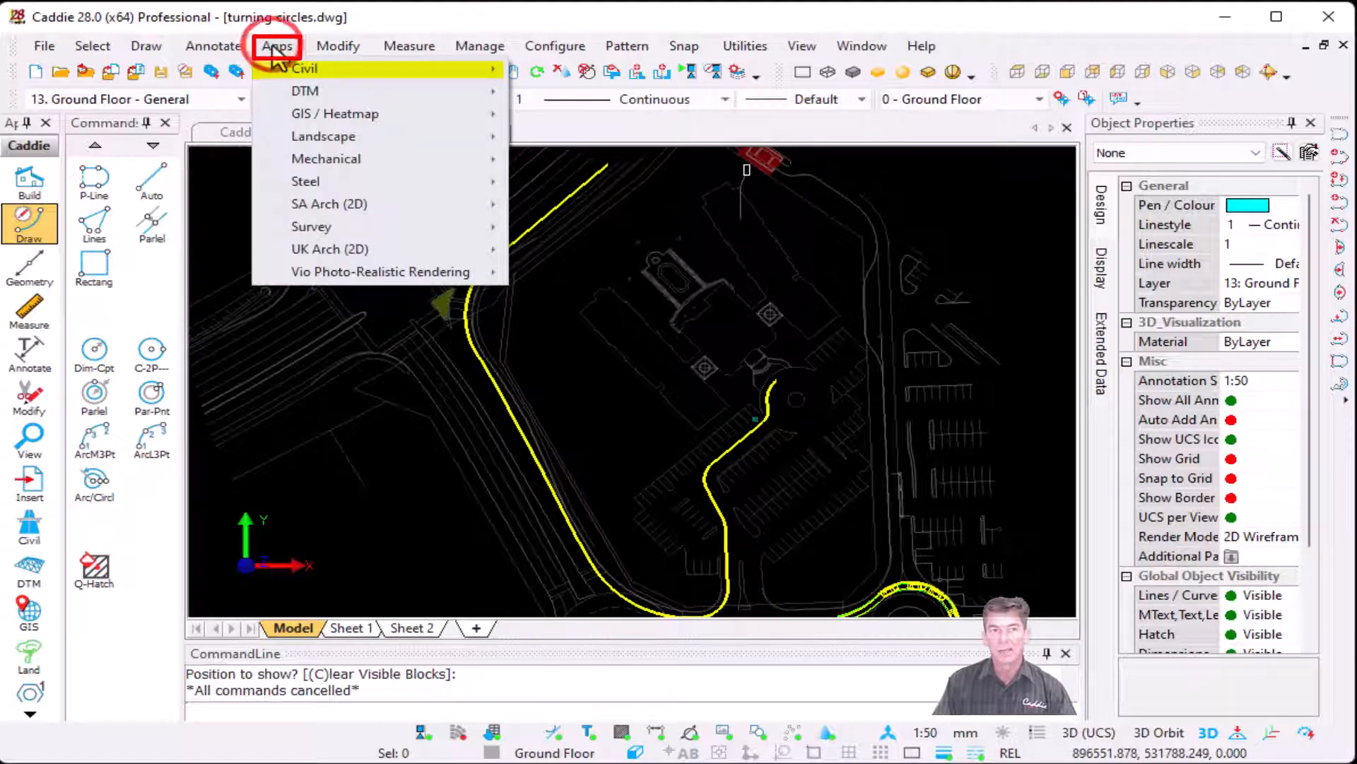
mouse_move(341, 71)
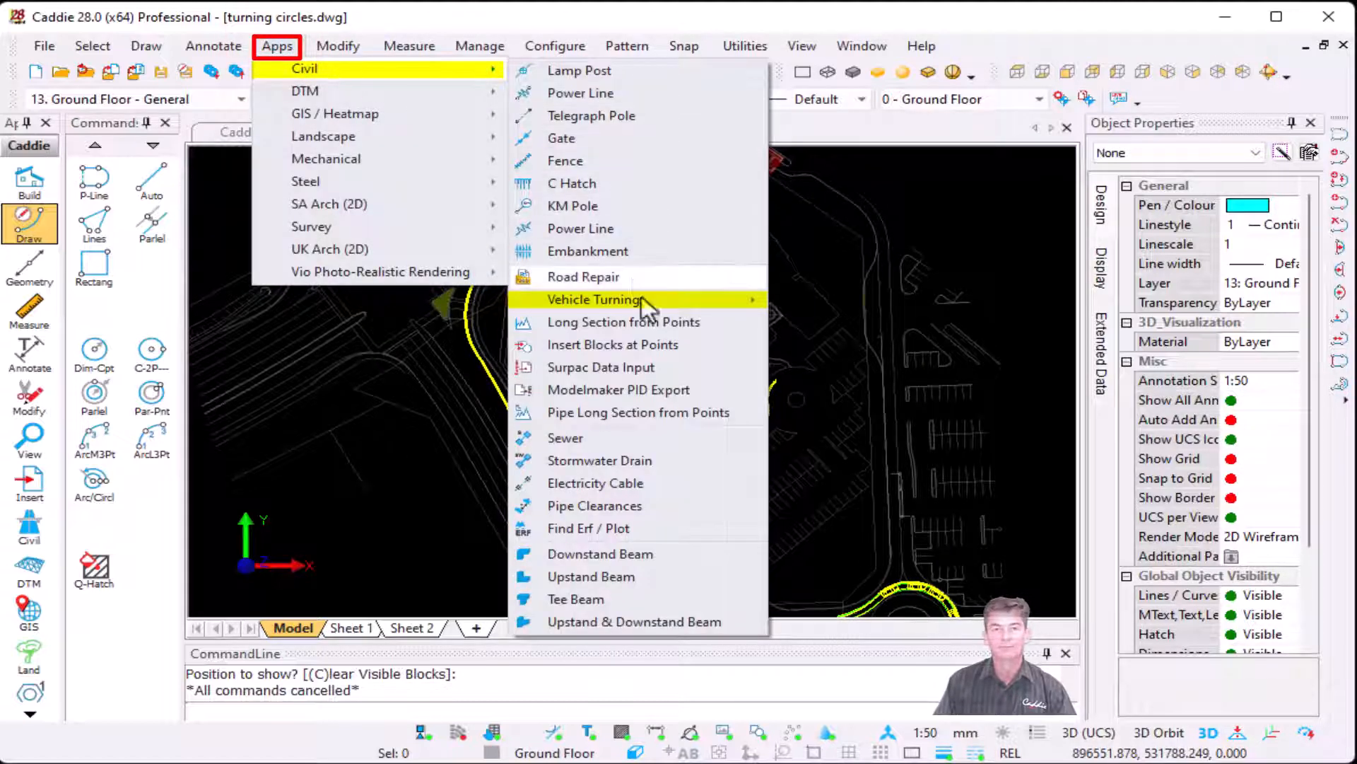
mouse_move(669, 299)
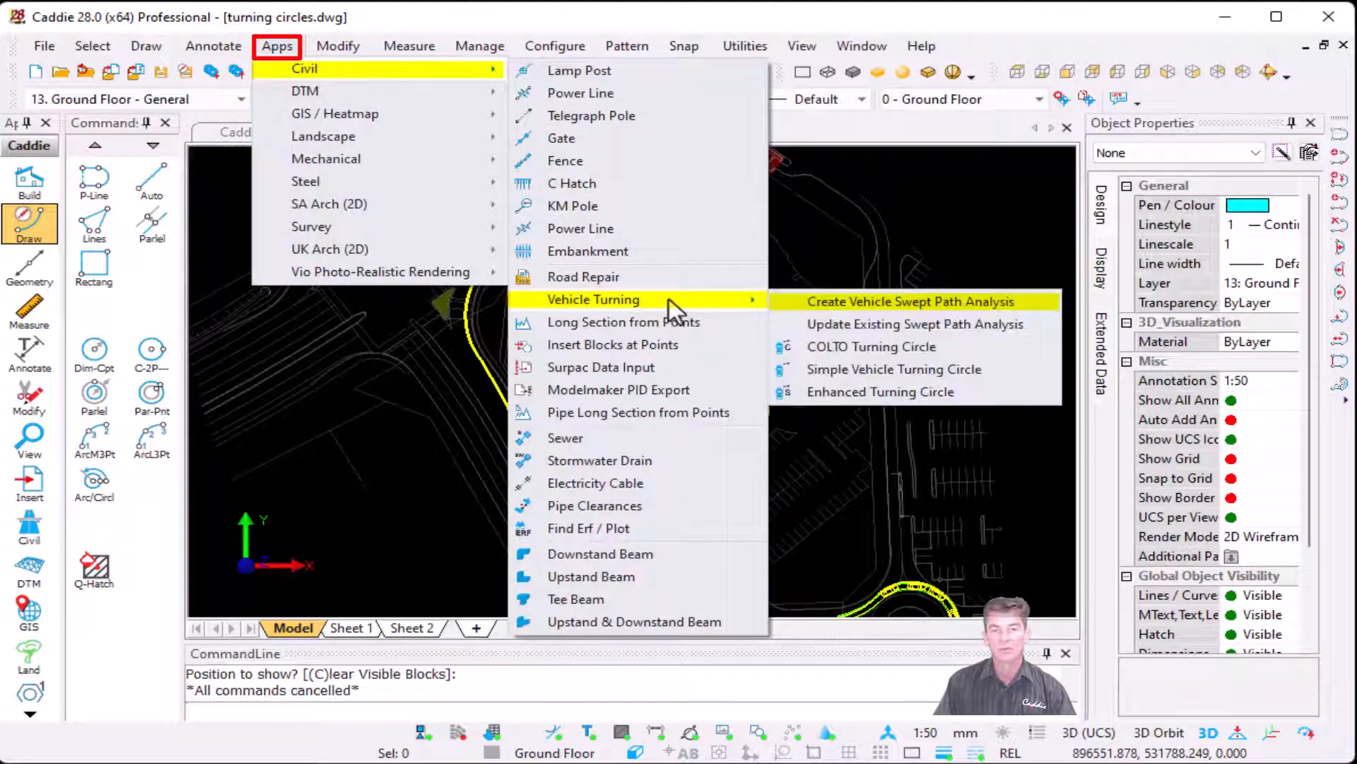
left_click(934, 301)
left_click(611, 212)
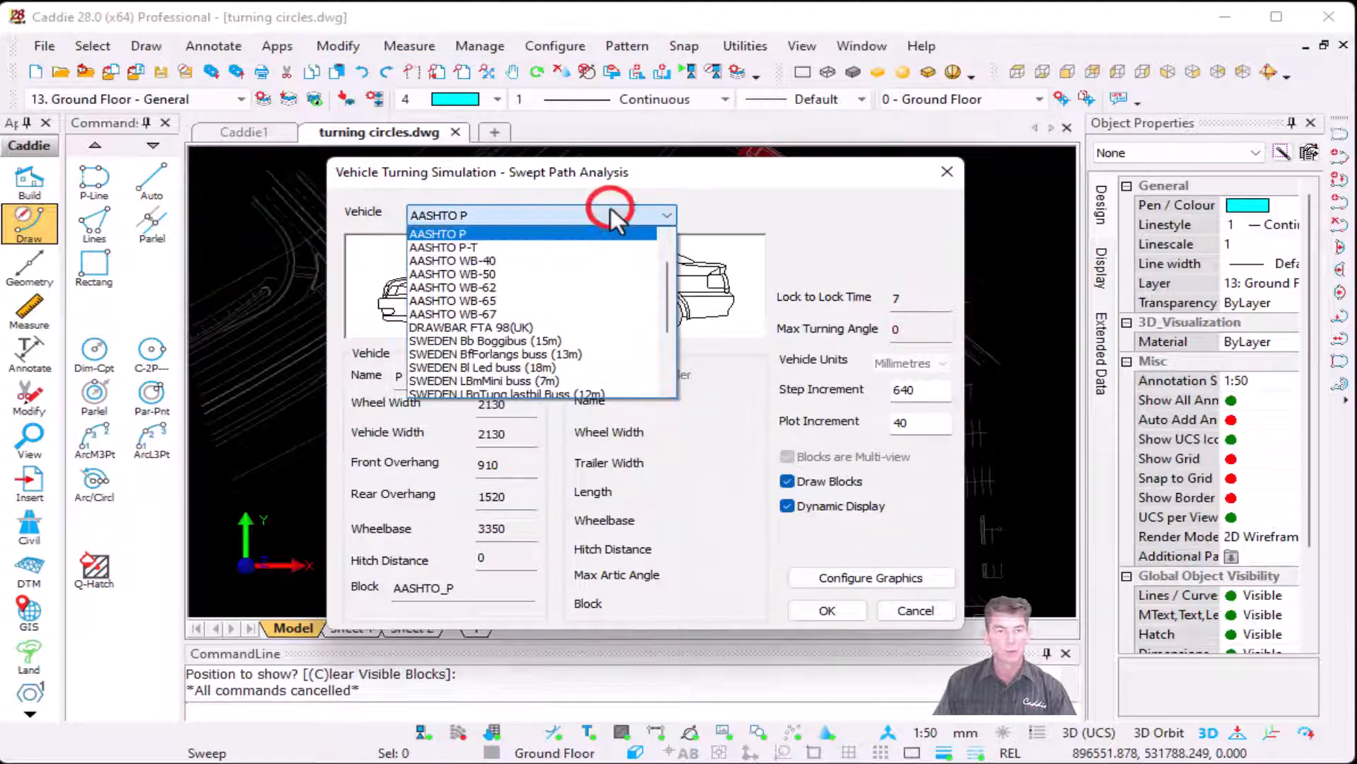
left_click(515, 260)
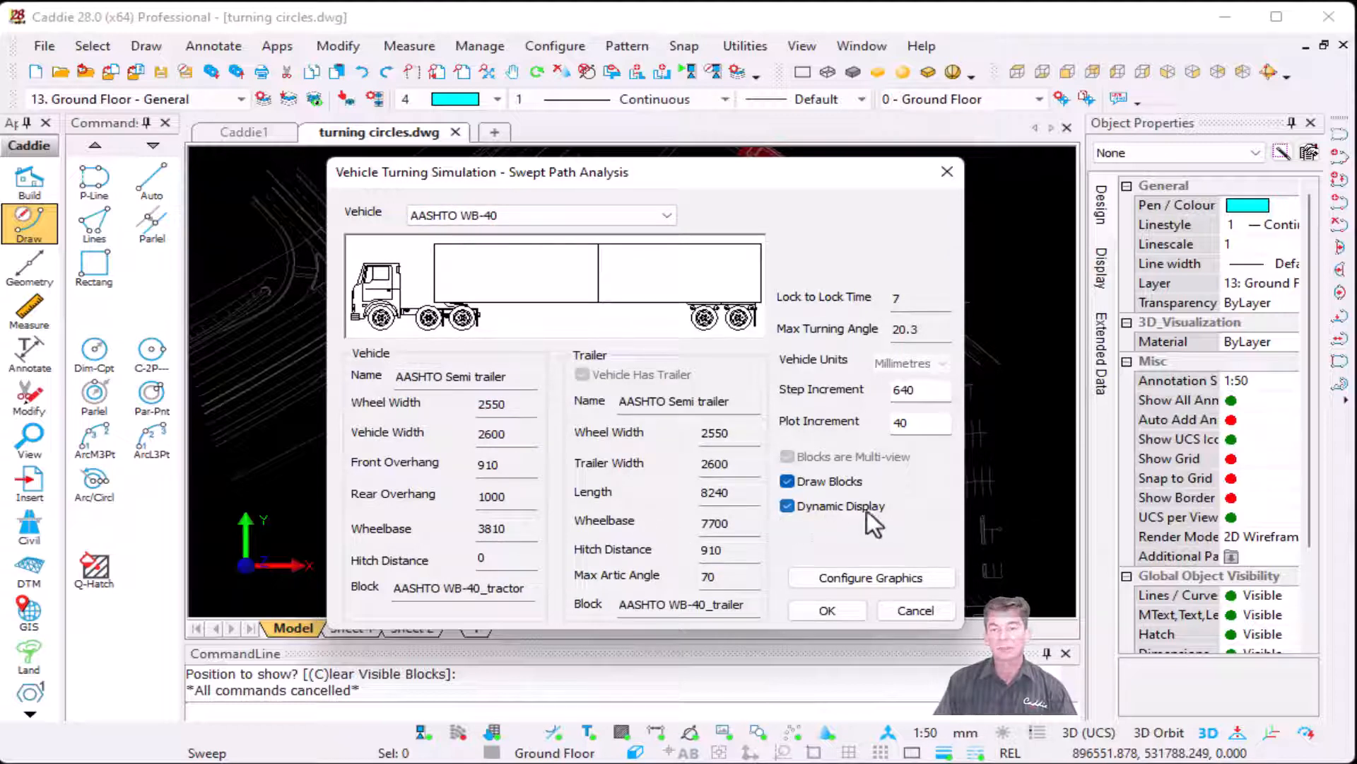
Step: Accept the analysis settings and pick the northern start of the long yellow polyline as the front left wheel path
left_click(830, 609)
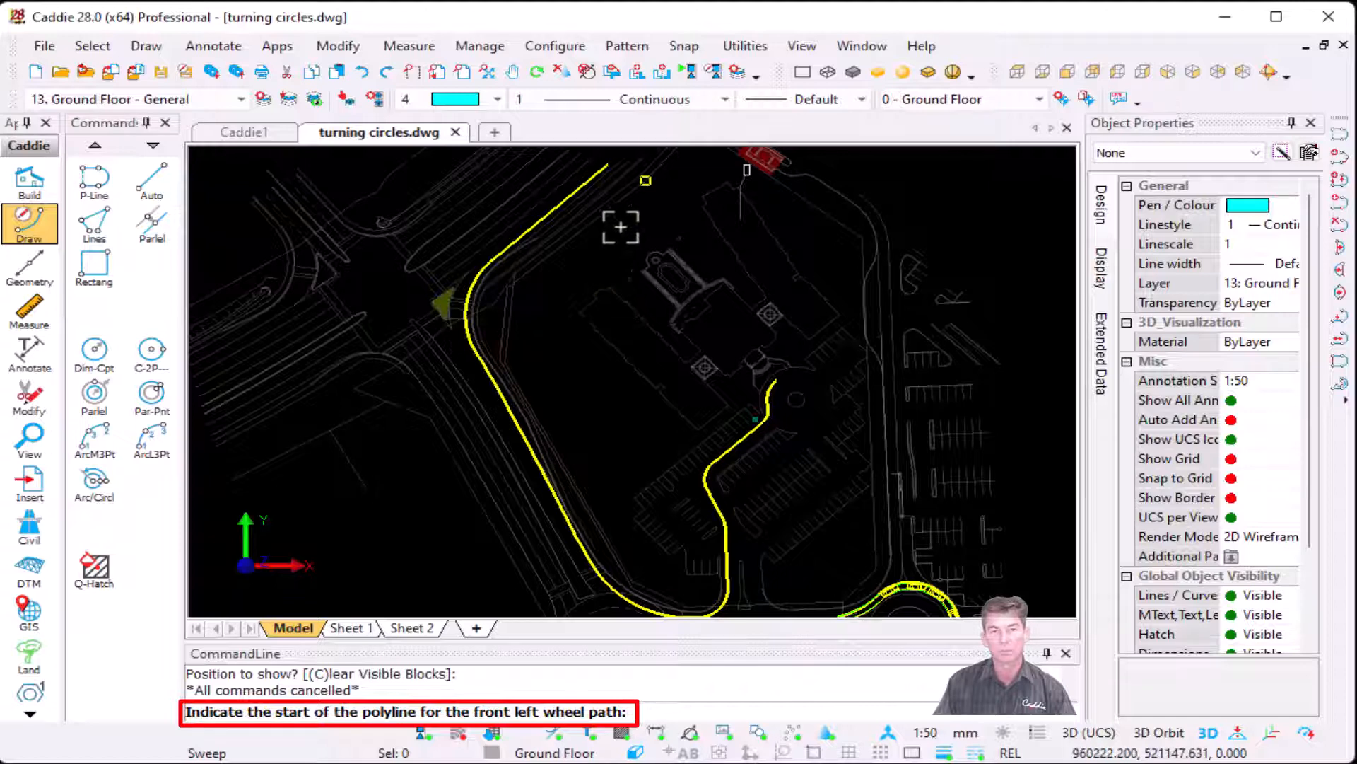
scroll(617, 242, "up", 5)
left_click(606, 292)
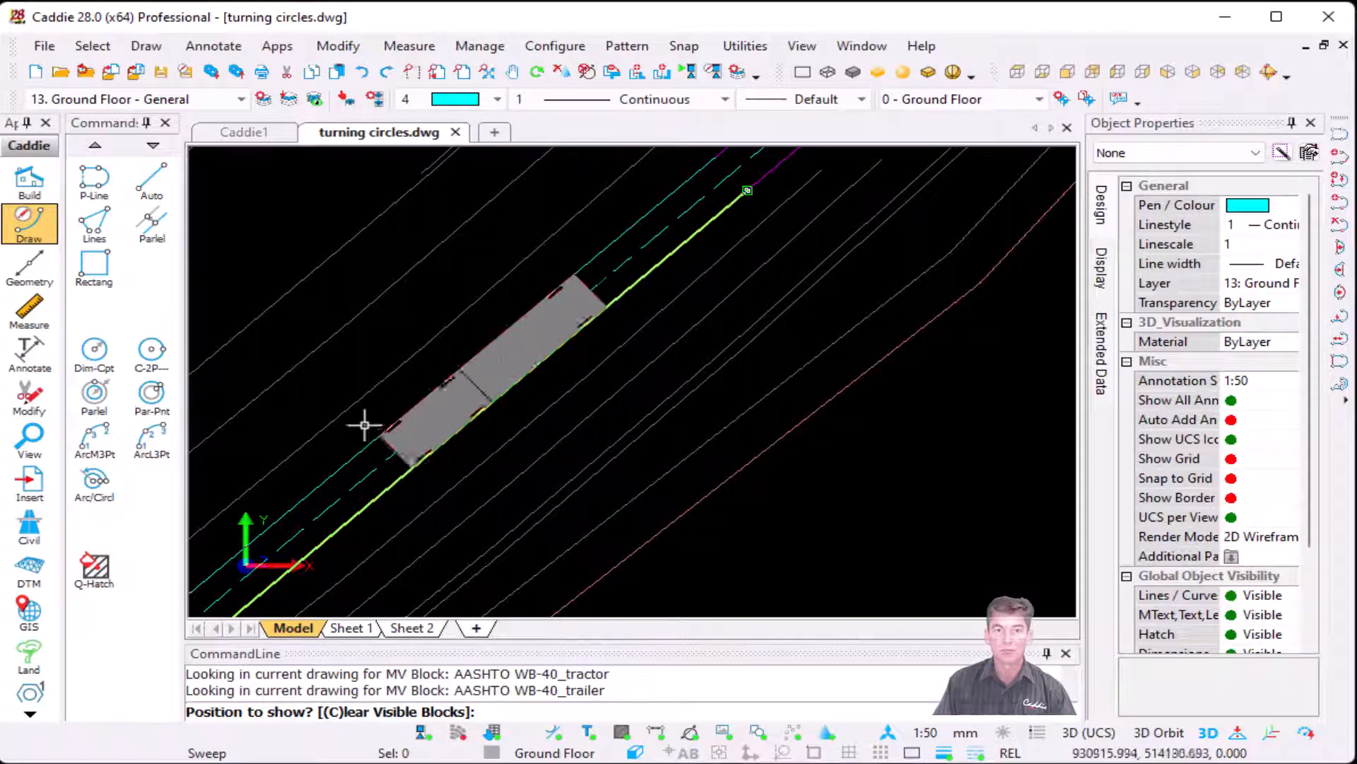
Step: Place truck and trailer positions through the northwestern bend beside the green triangular island
scroll(434, 405, "down", 1)
scroll(434, 406, "down", 2)
mouse_move(451, 389)
middle_mouse_down()
mouse_move(533, 346)
mouse_move(681, 182)
middle_mouse_up()
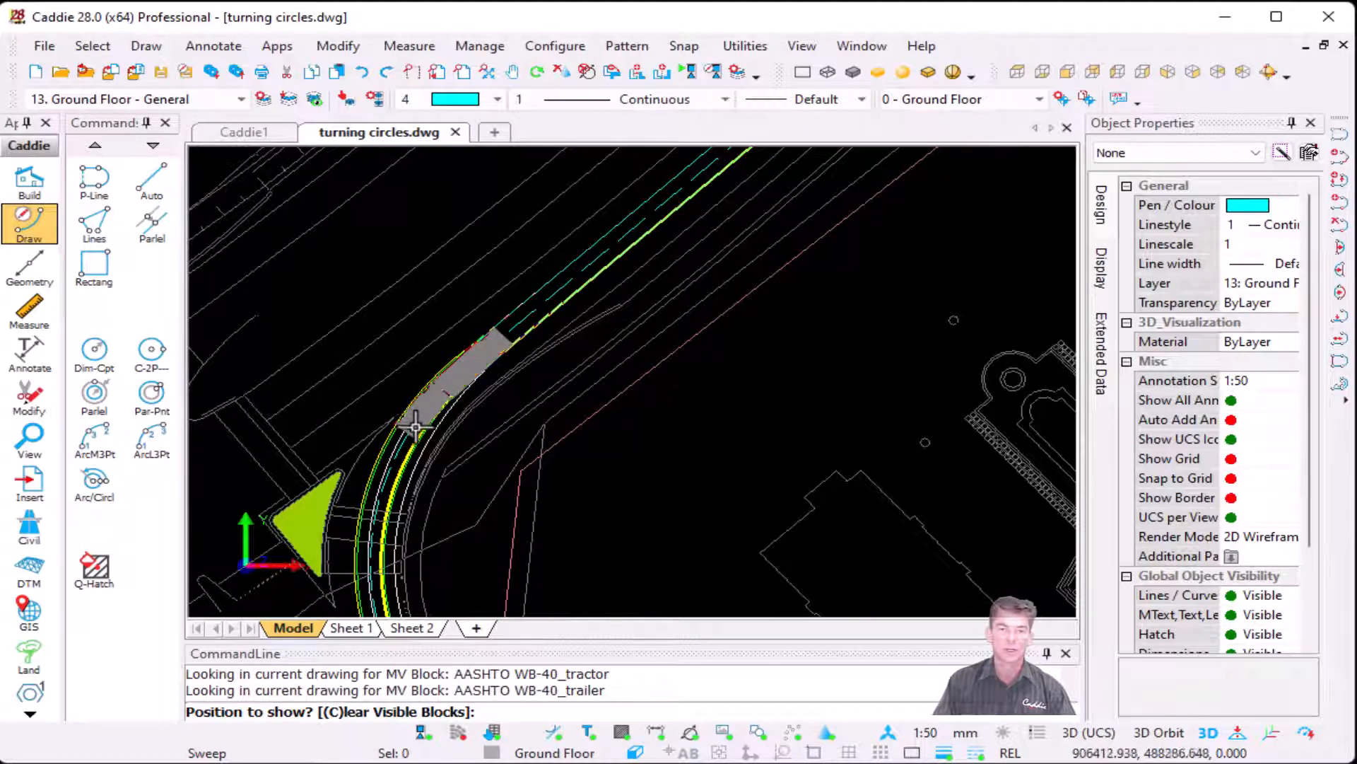
scroll(400, 449, "up", 2)
middle_click_drag(401, 448, 487, 332)
left_click(498, 339)
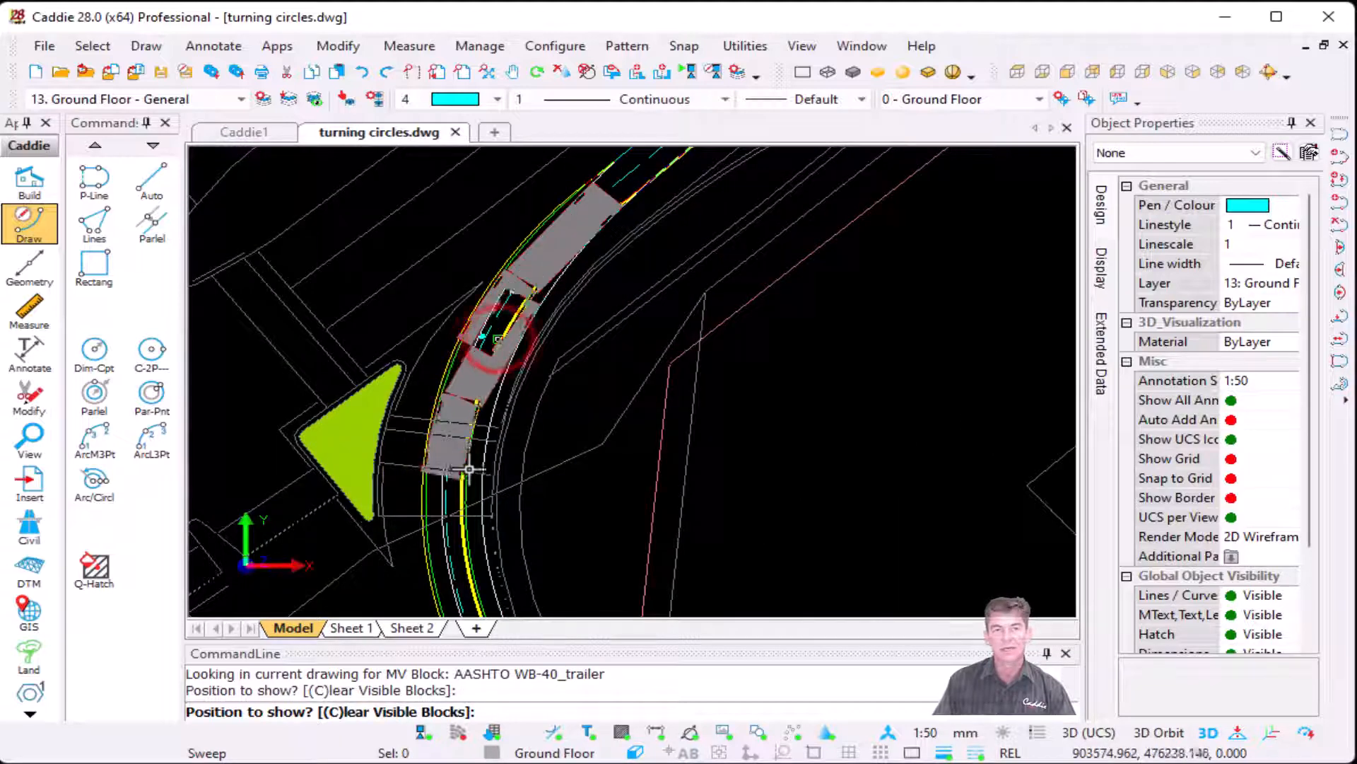
scroll(474, 507, "down", 1)
left_click(468, 560)
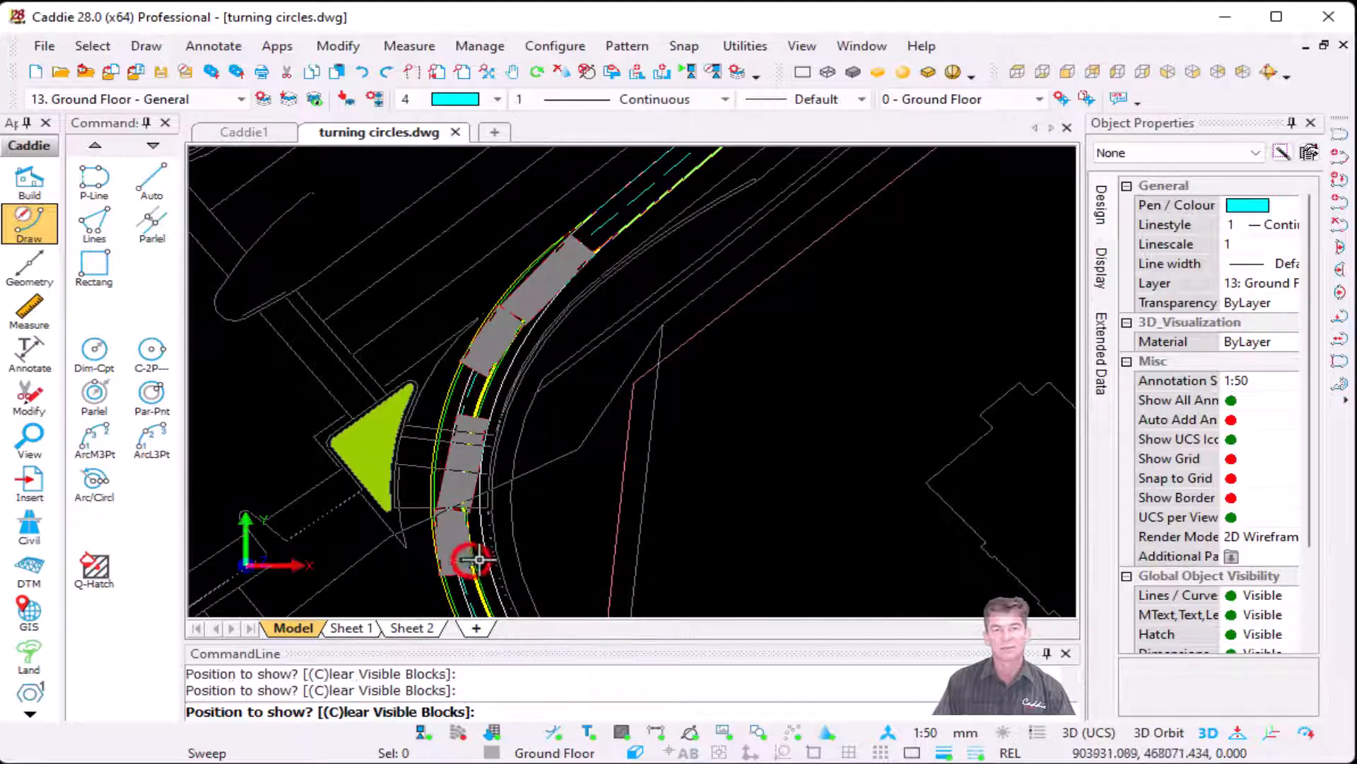
middle_click_drag(540, 575, 502, 363)
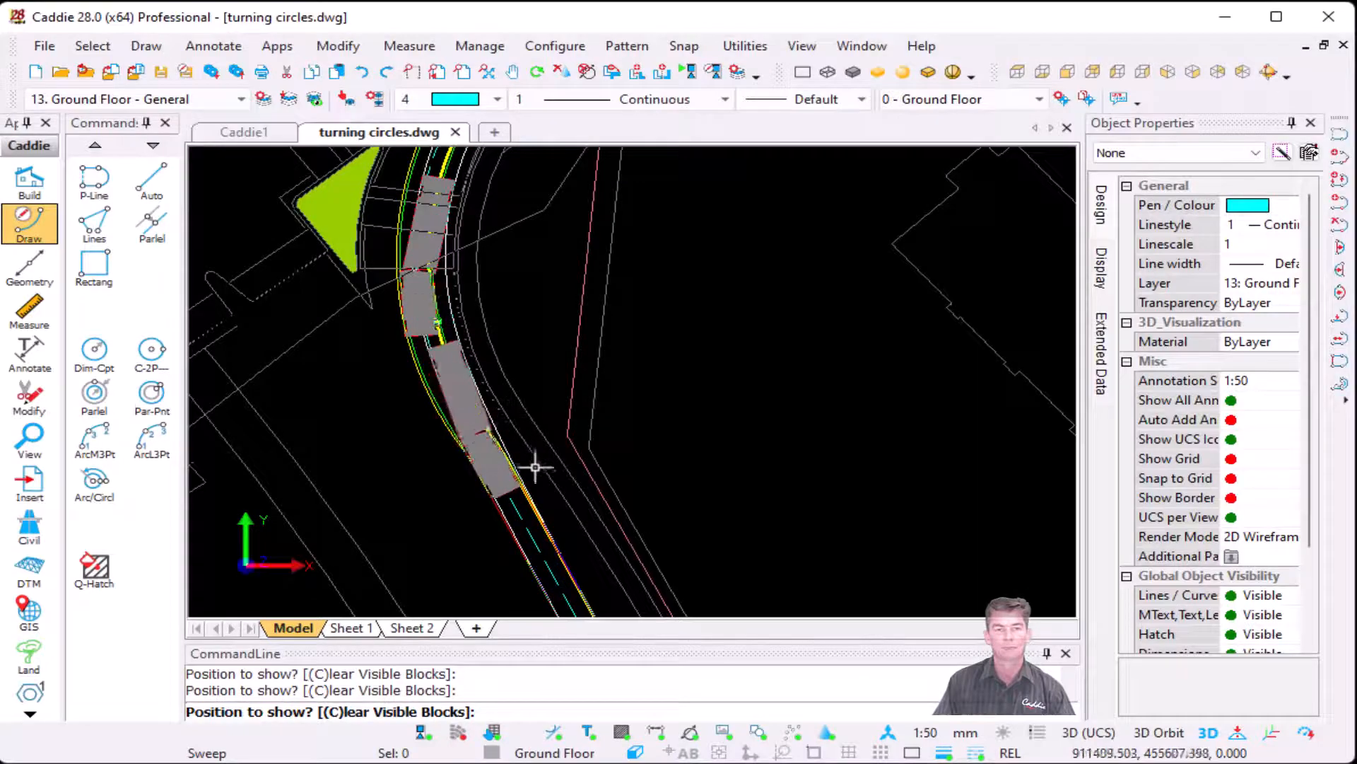
left_click(537, 470)
Step: Place truck and trailer positions past the left-hand roundabout and around the turn into the parking area's access road
scroll(606, 490, "down", 3)
middle_click_drag(605, 474, 502, 244)
scroll(501, 286, "down", 2)
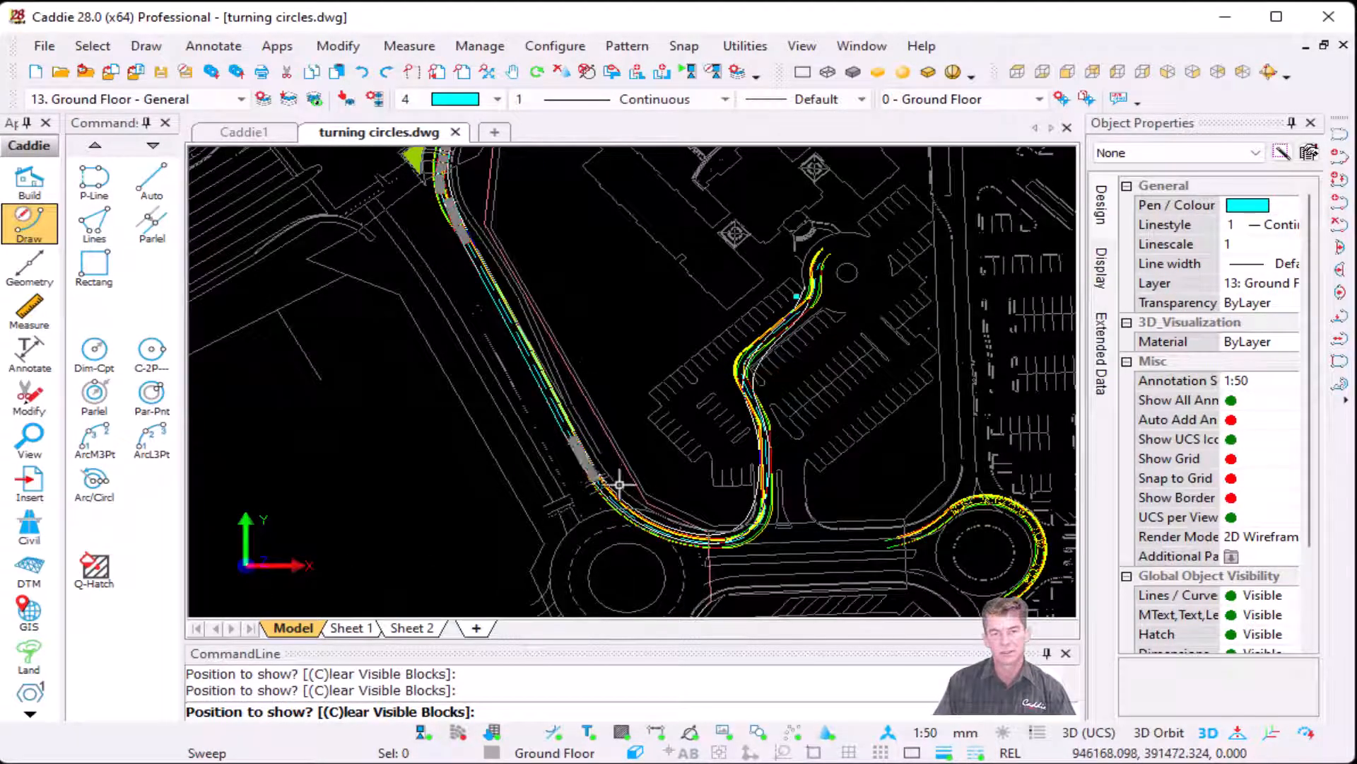
scroll(619, 485, "up", 3)
middle_click_drag(634, 522, 485, 460)
scroll(480, 470, "up", 1)
left_click(479, 469)
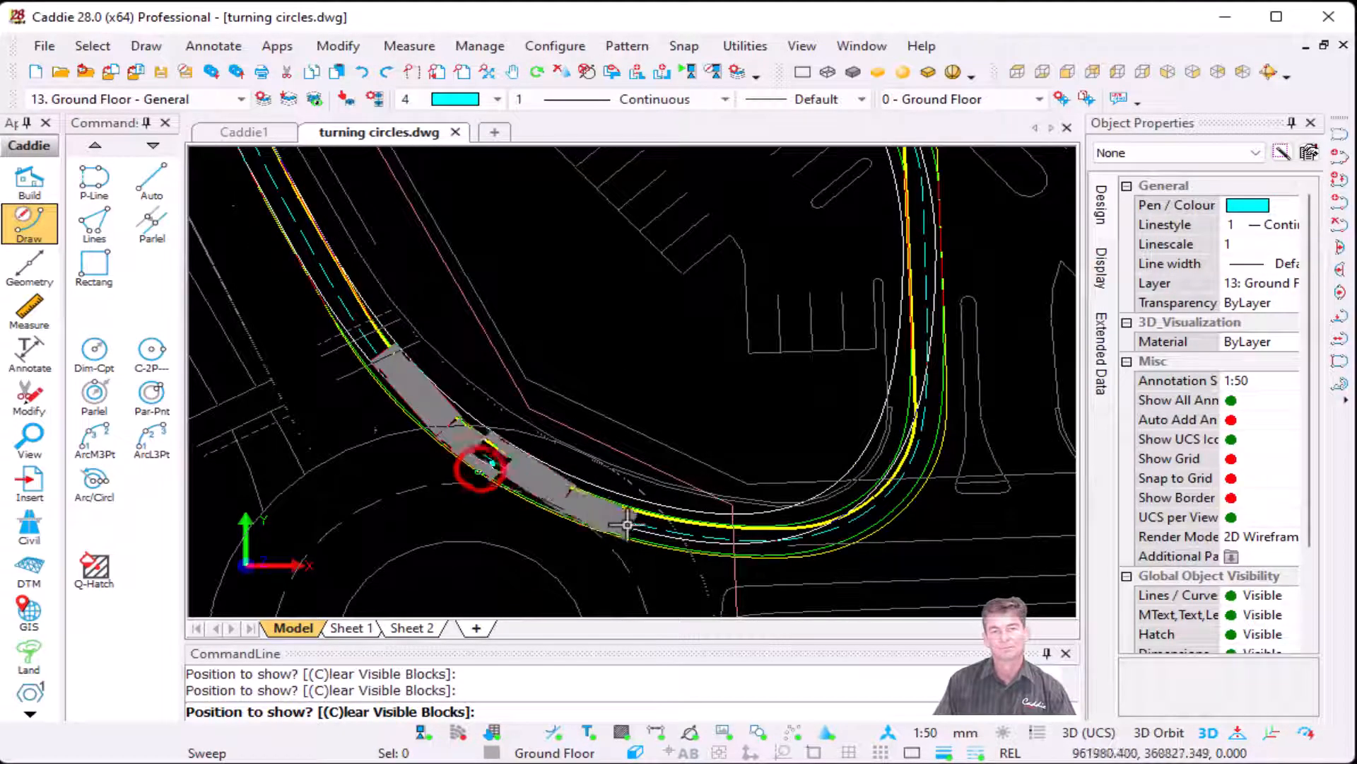
left_click(690, 540)
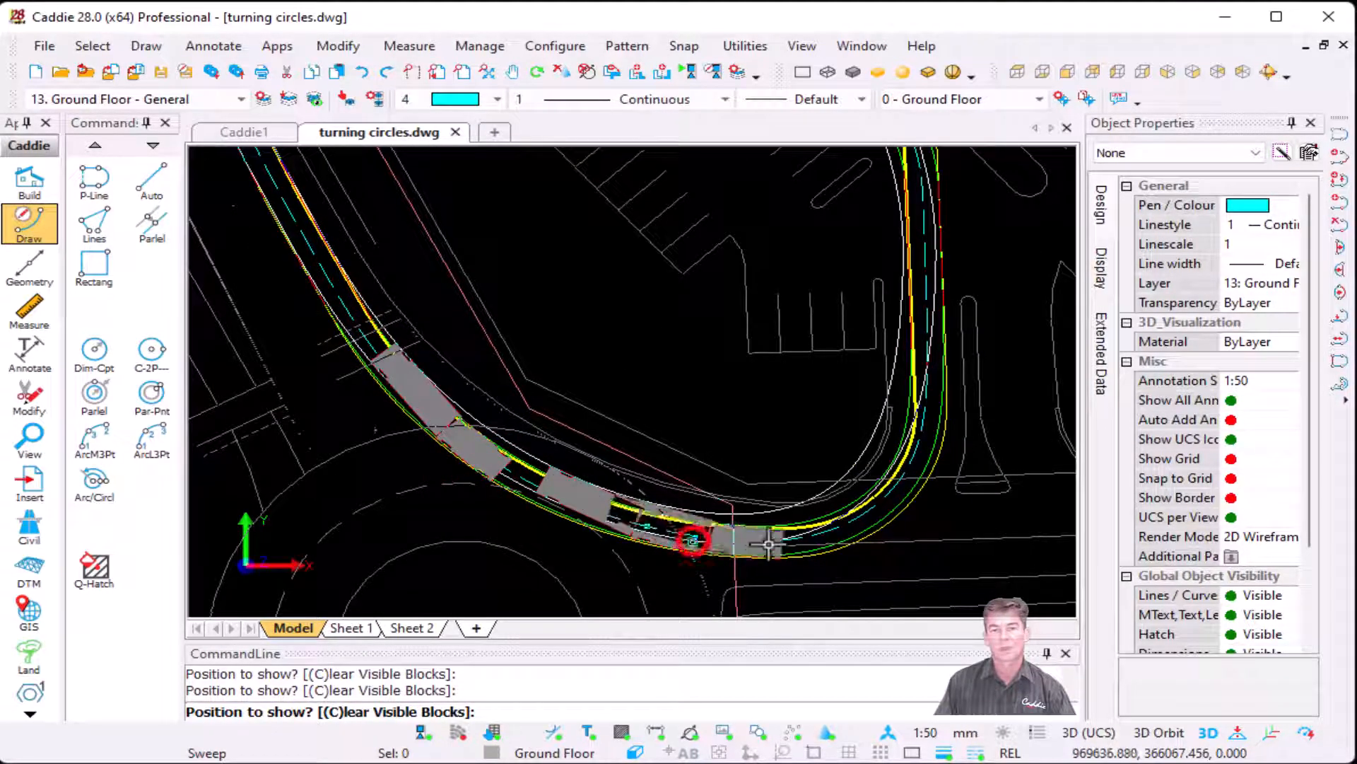
left_click(894, 470)
left_click(959, 283)
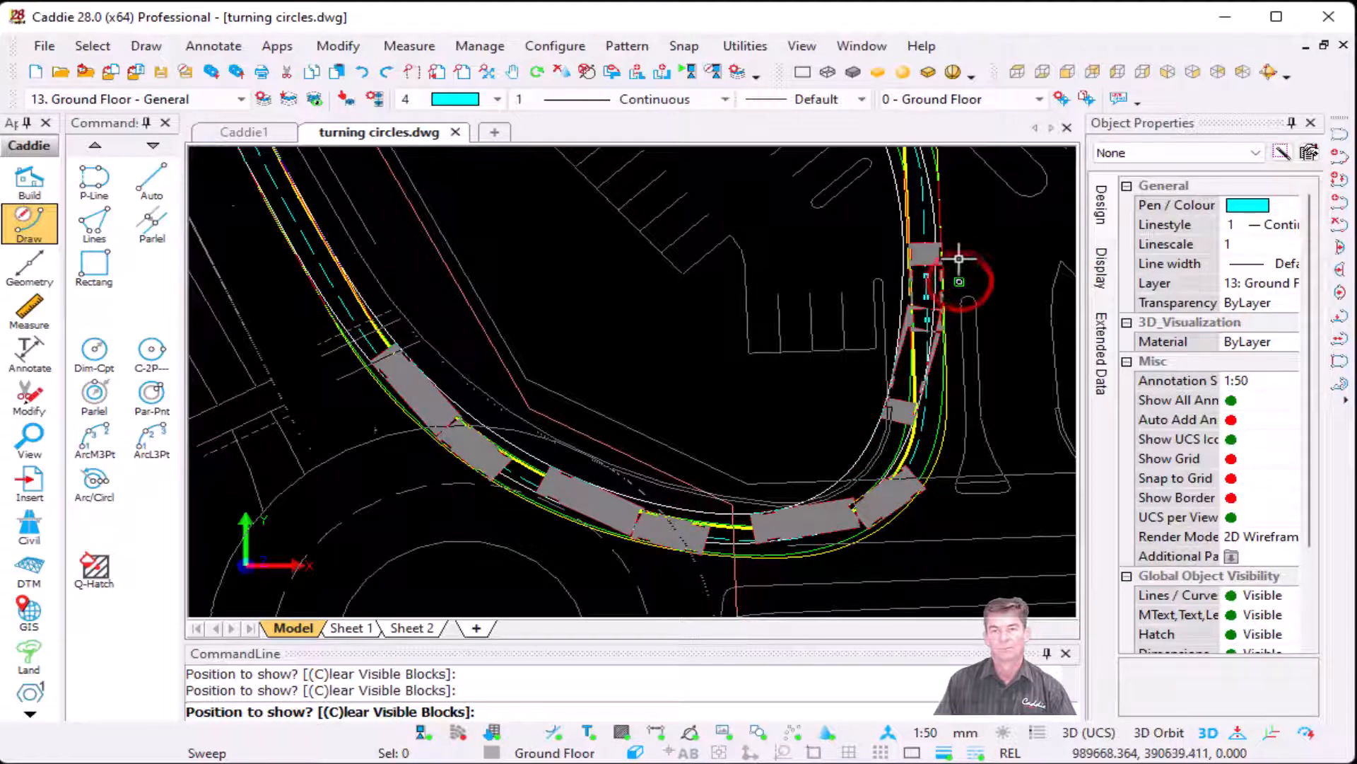
Step: Place truck and trailer positions through the S-bend between the parking bays and finish the placement
mouse_move(954, 266)
middle_mouse_down()
mouse_move(855, 566)
mouse_move(830, 523)
middle_mouse_up()
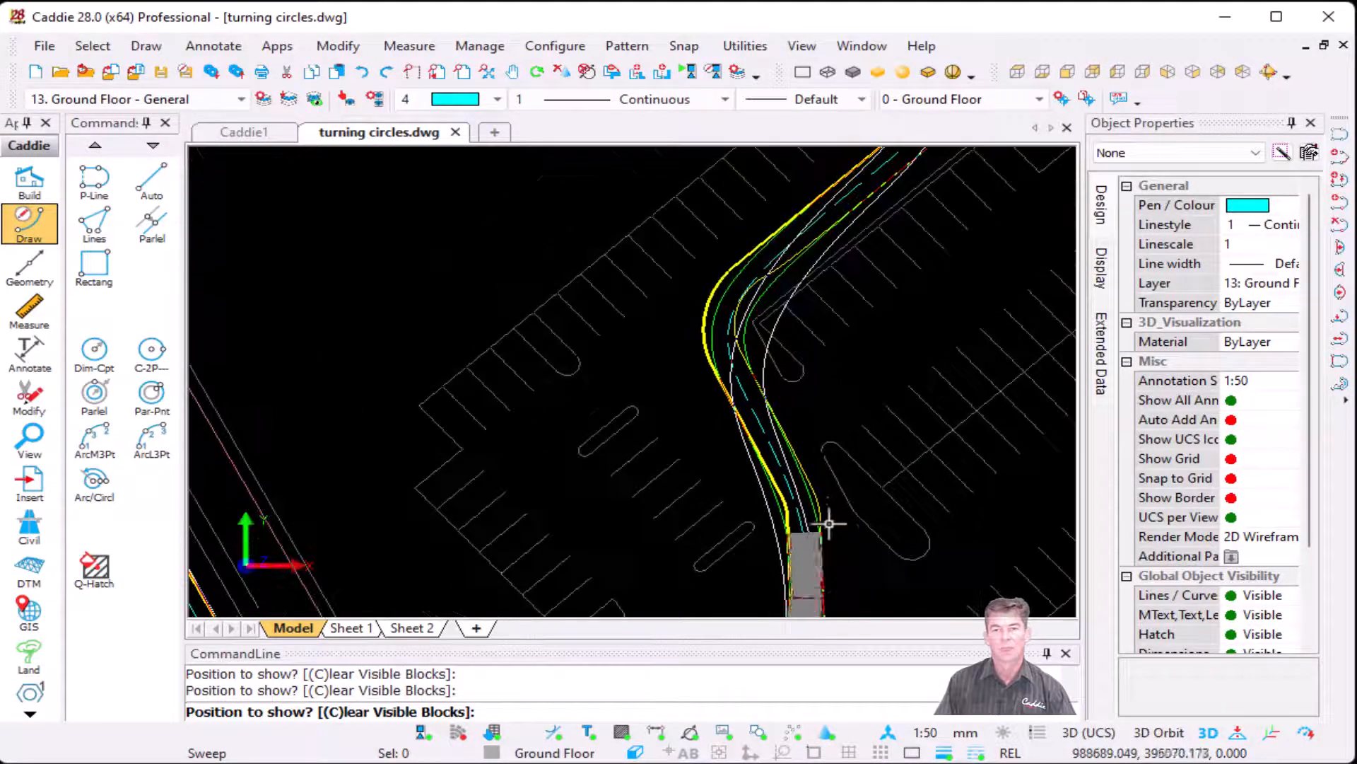
left_click(812, 430)
left_click(806, 261)
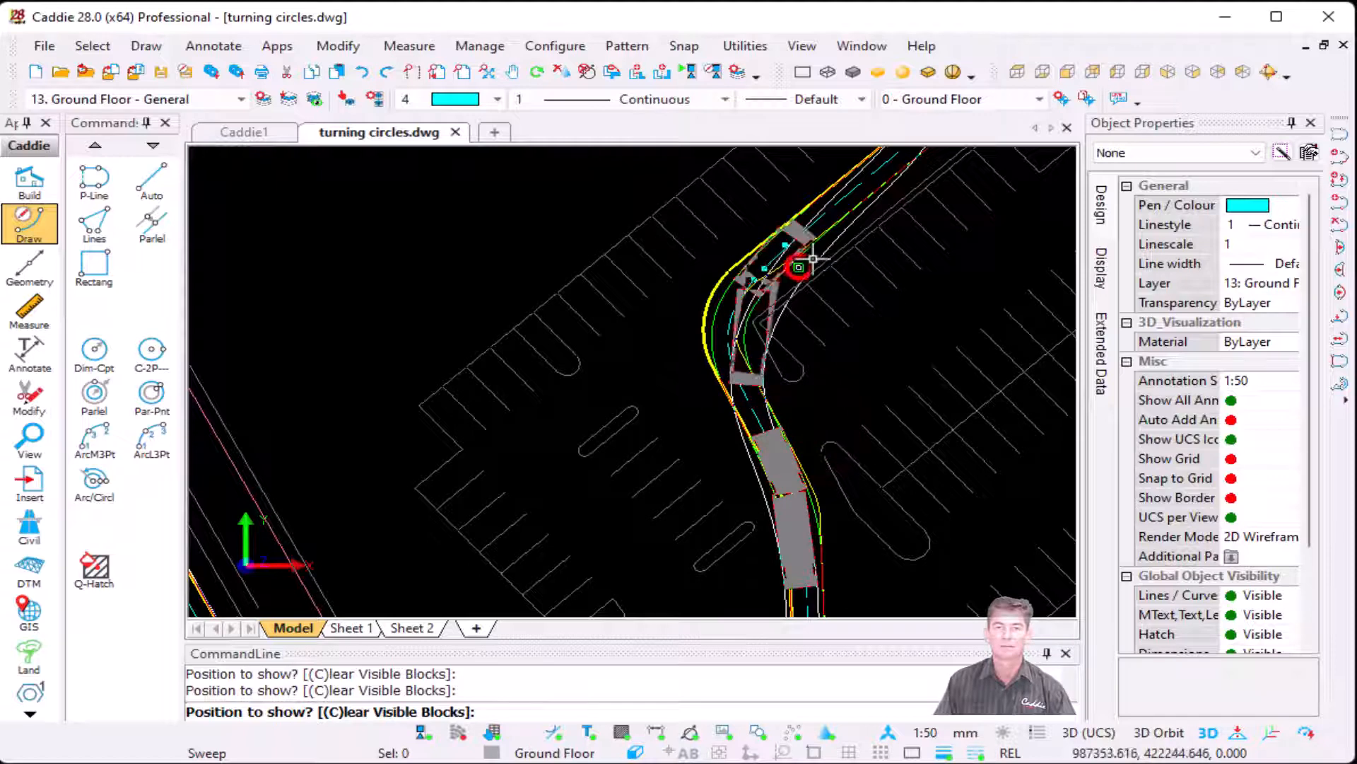
scroll(834, 257, "down", 2)
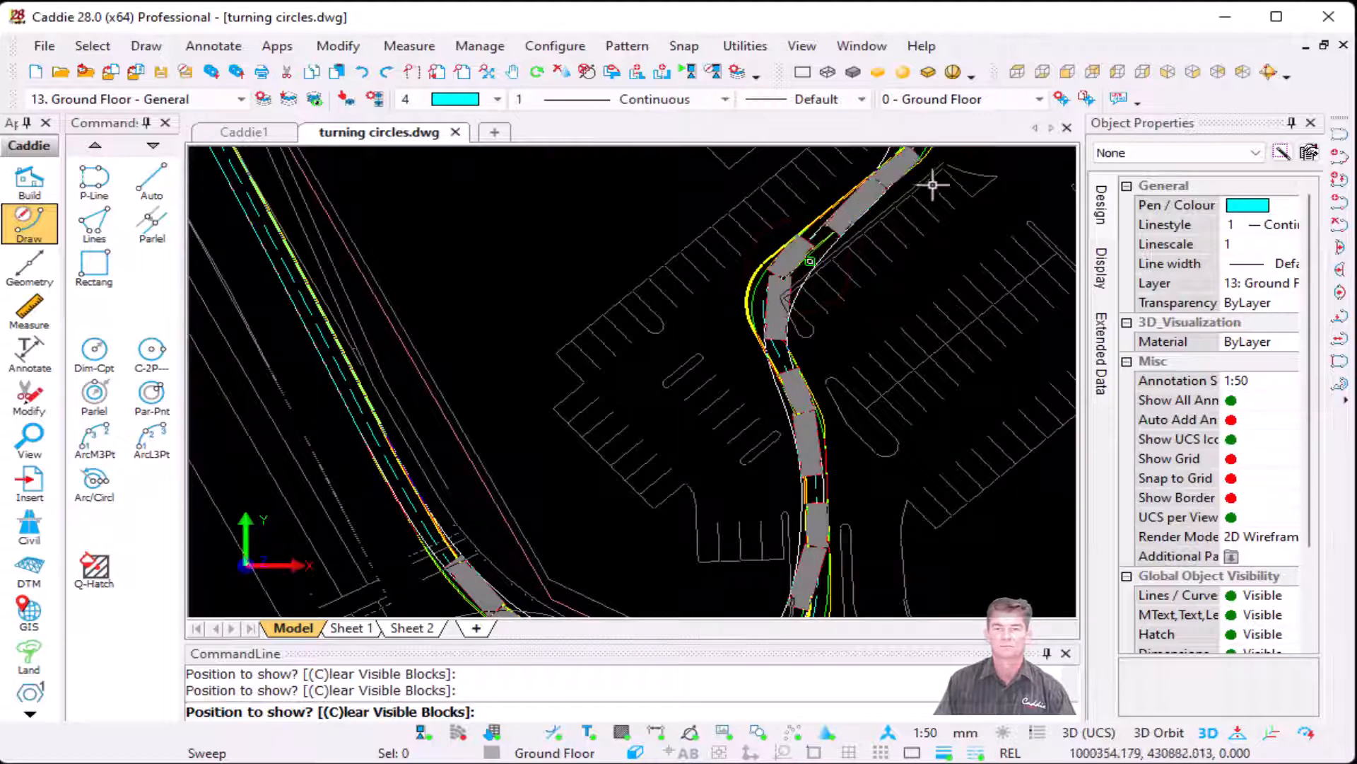
key("Escape")
Step: Compare the truck's drawn paths with the colours, linetypes and layers in the swept path graphics settings, leaving the settings unchanged
scroll(953, 303, "up", 5)
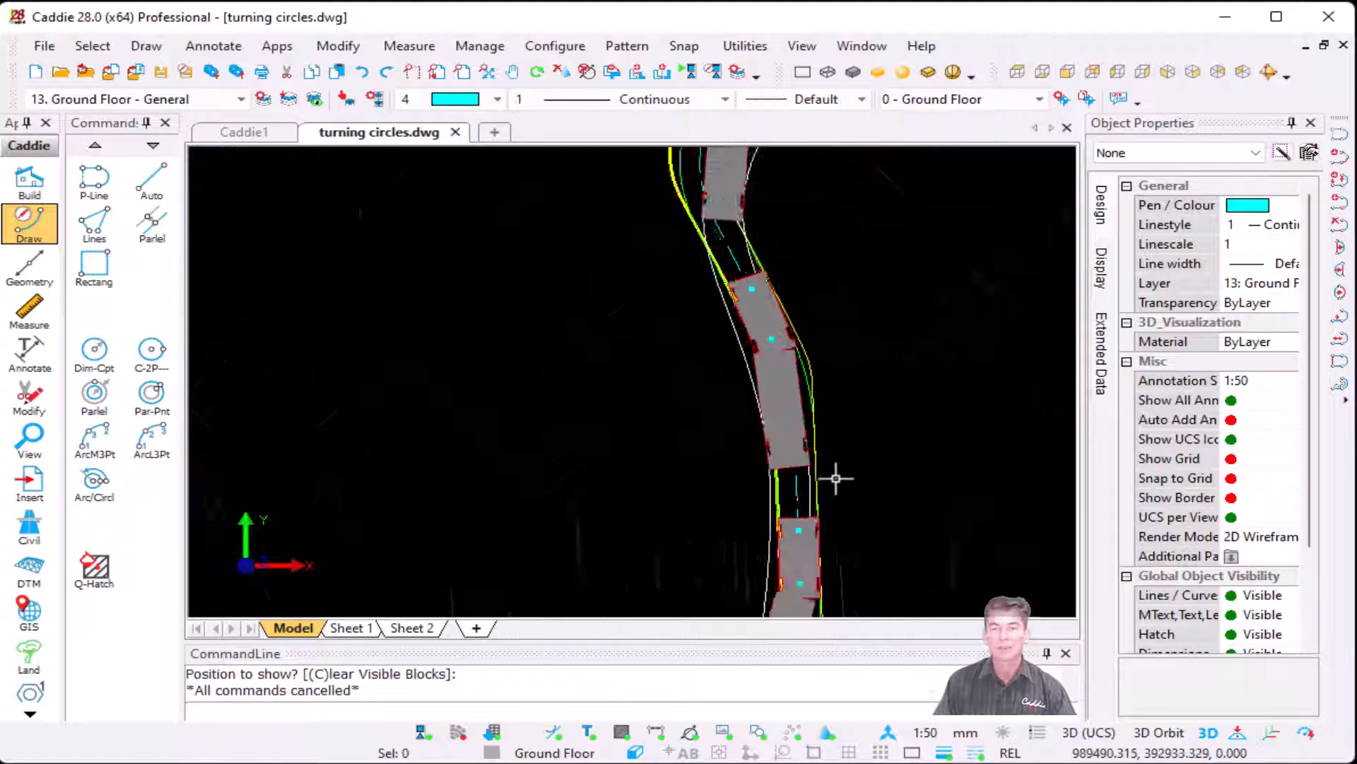
mouse_move(823, 481)
middle_mouse_down()
mouse_move(808, 424)
mouse_move(479, 374)
middle_mouse_up()
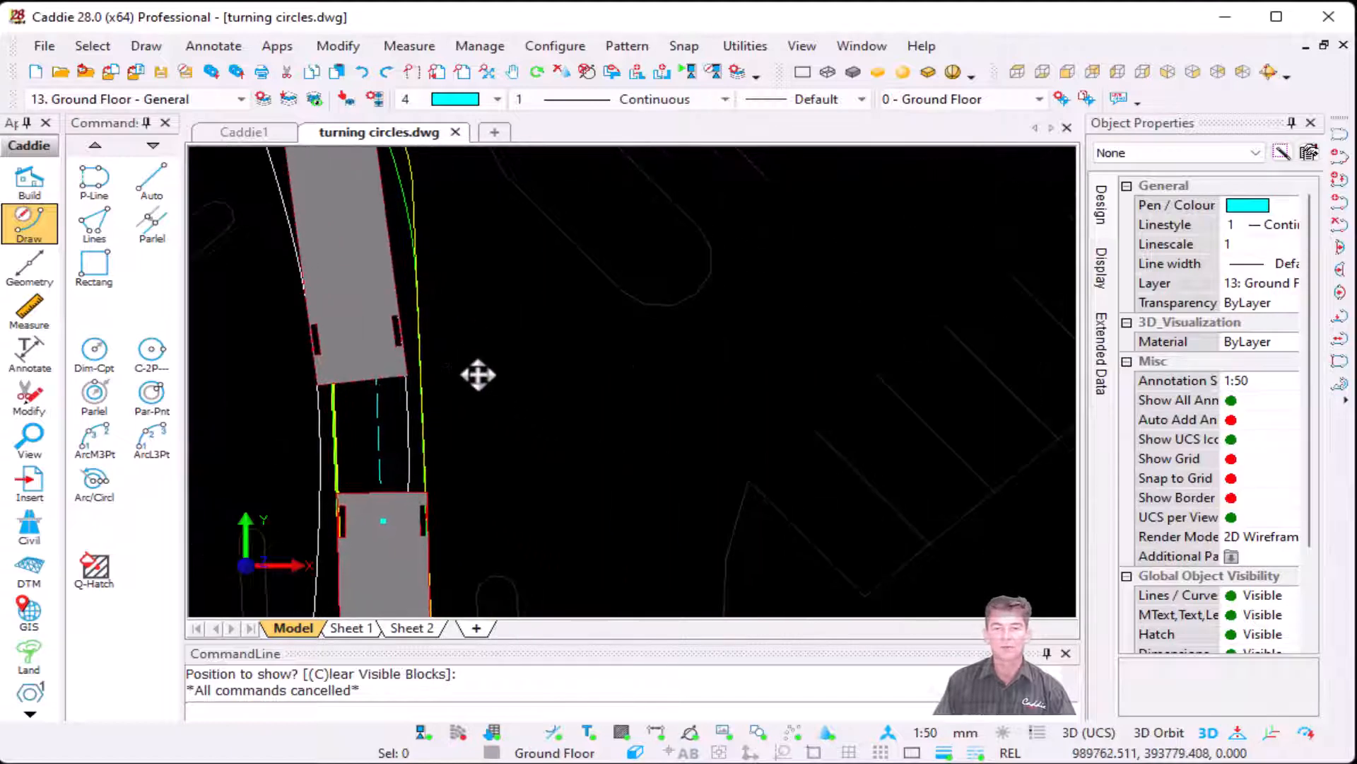
left_click(277, 46)
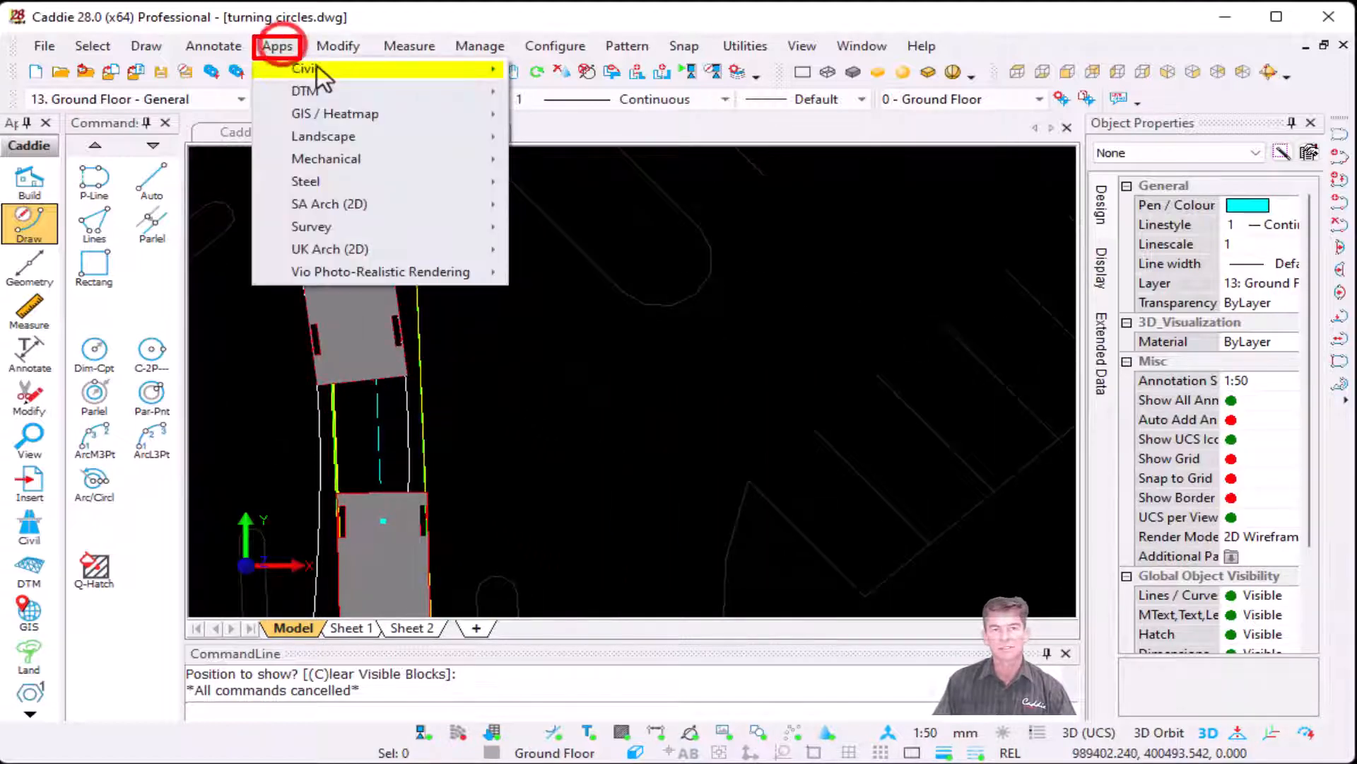
mouse_move(317, 66)
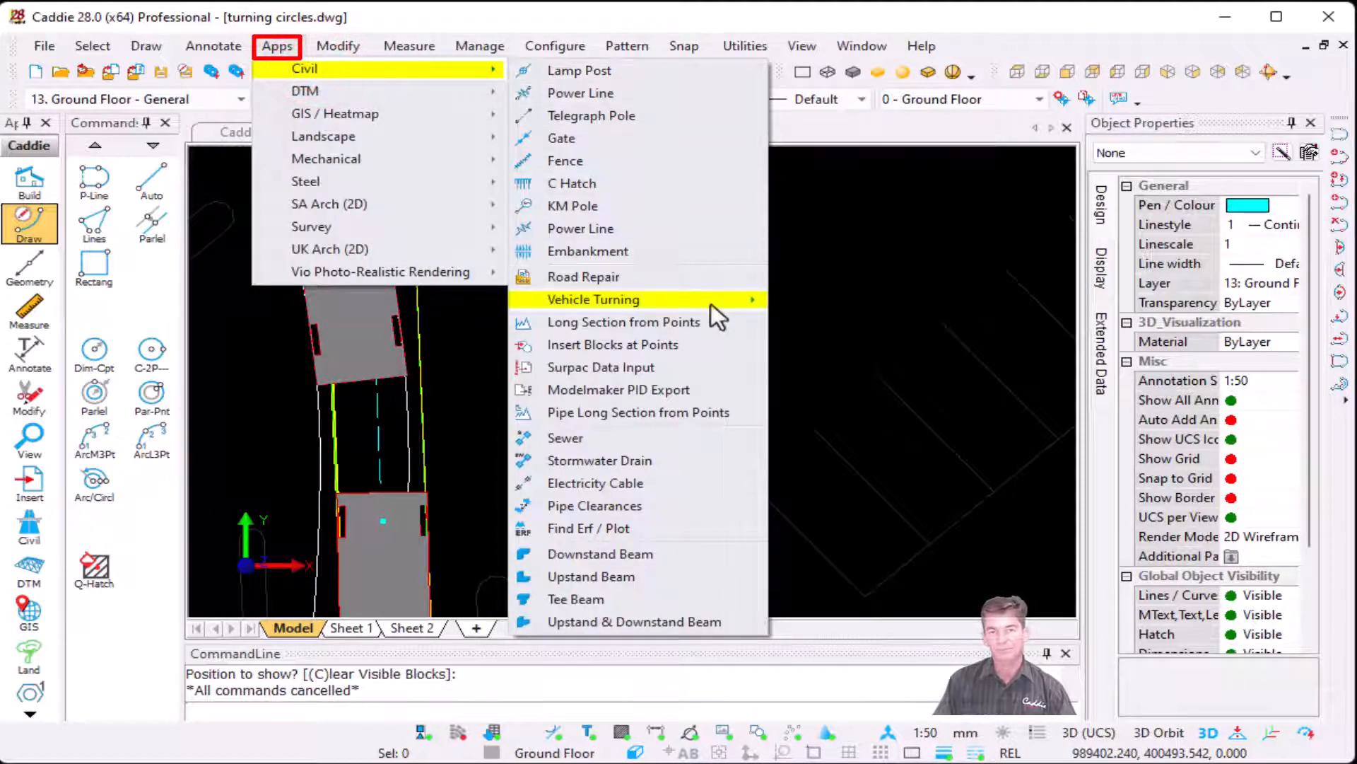
mouse_move(712, 300)
left_click(929, 302)
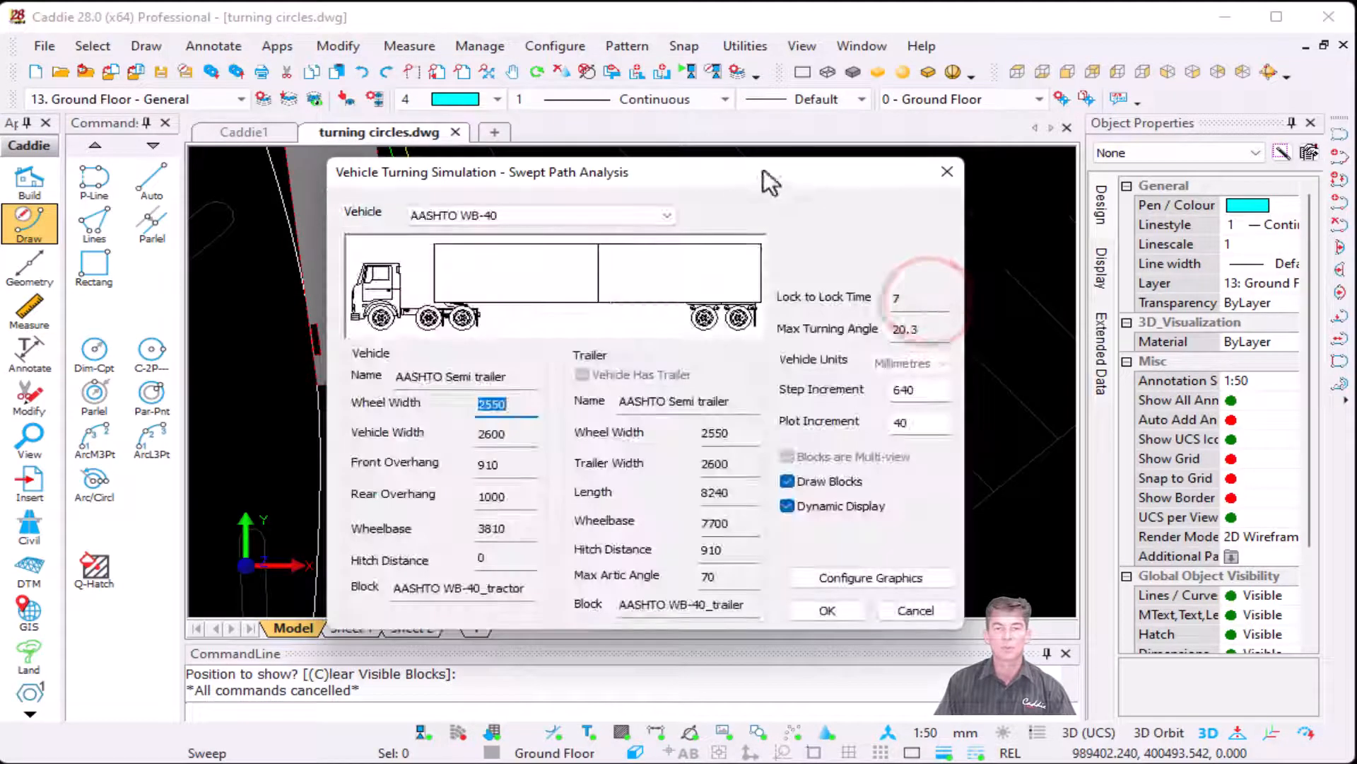
left_click_drag(761, 174, 987, 155)
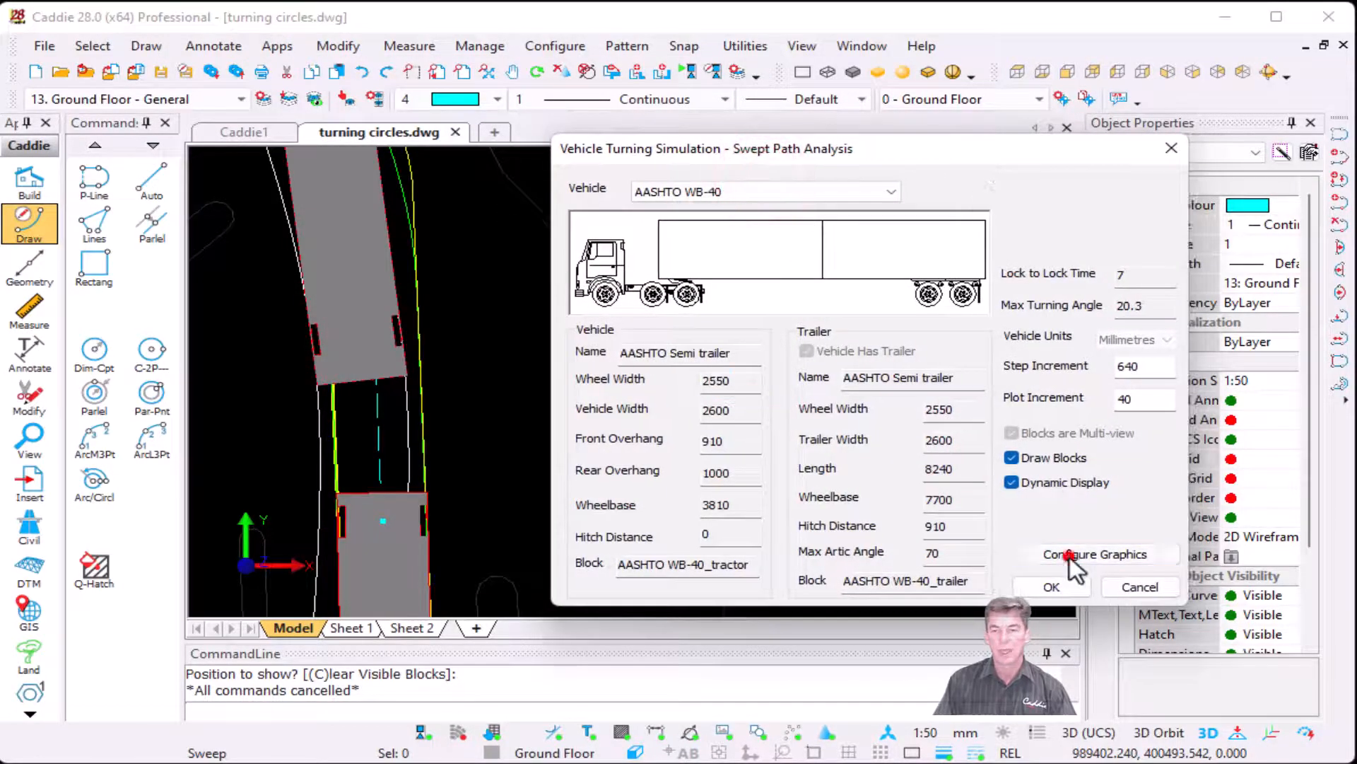
left_click(1071, 551)
left_click_drag(763, 146, 636, 159)
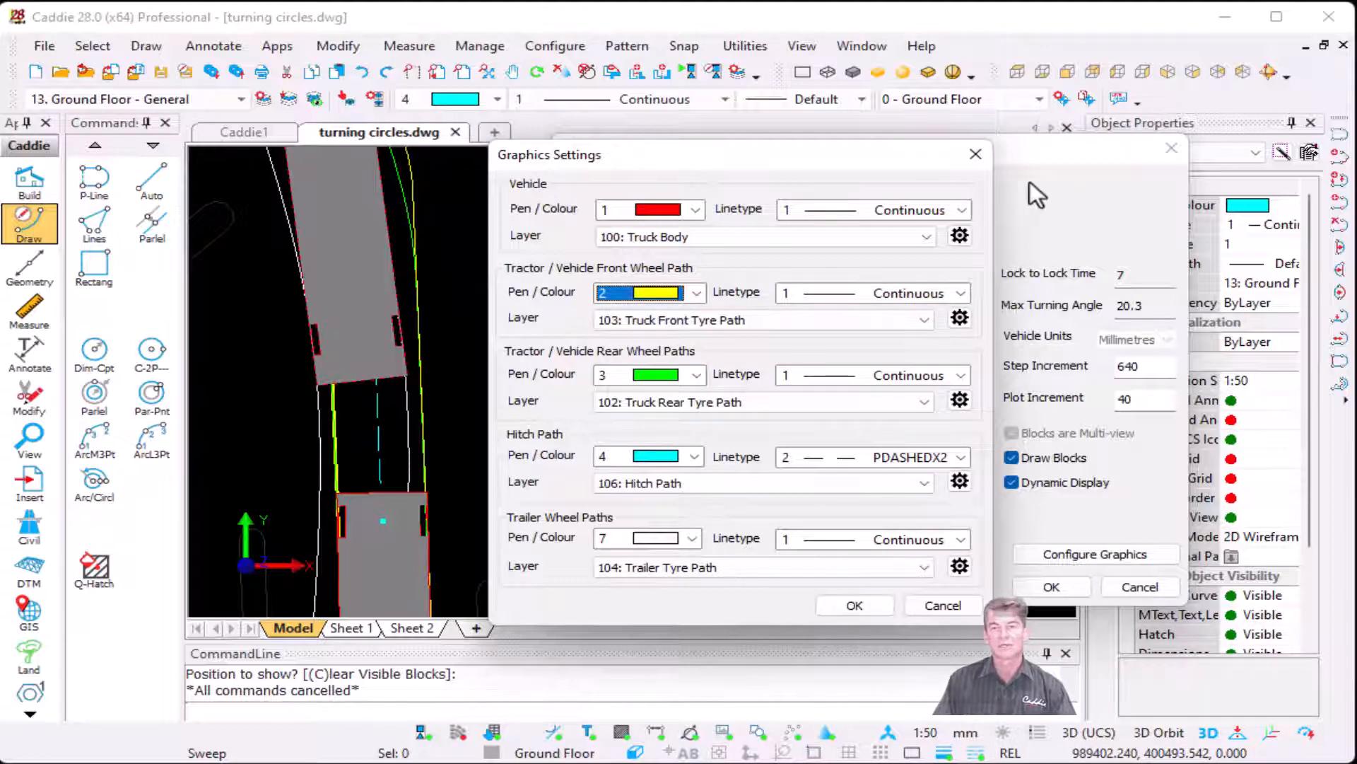
left_click(976, 154)
left_click(1170, 147)
Step: Delete the truck's swept path analysis through the northwestern bend and parking access, keeping the guiding polyline
scroll(715, 309, "down", 4)
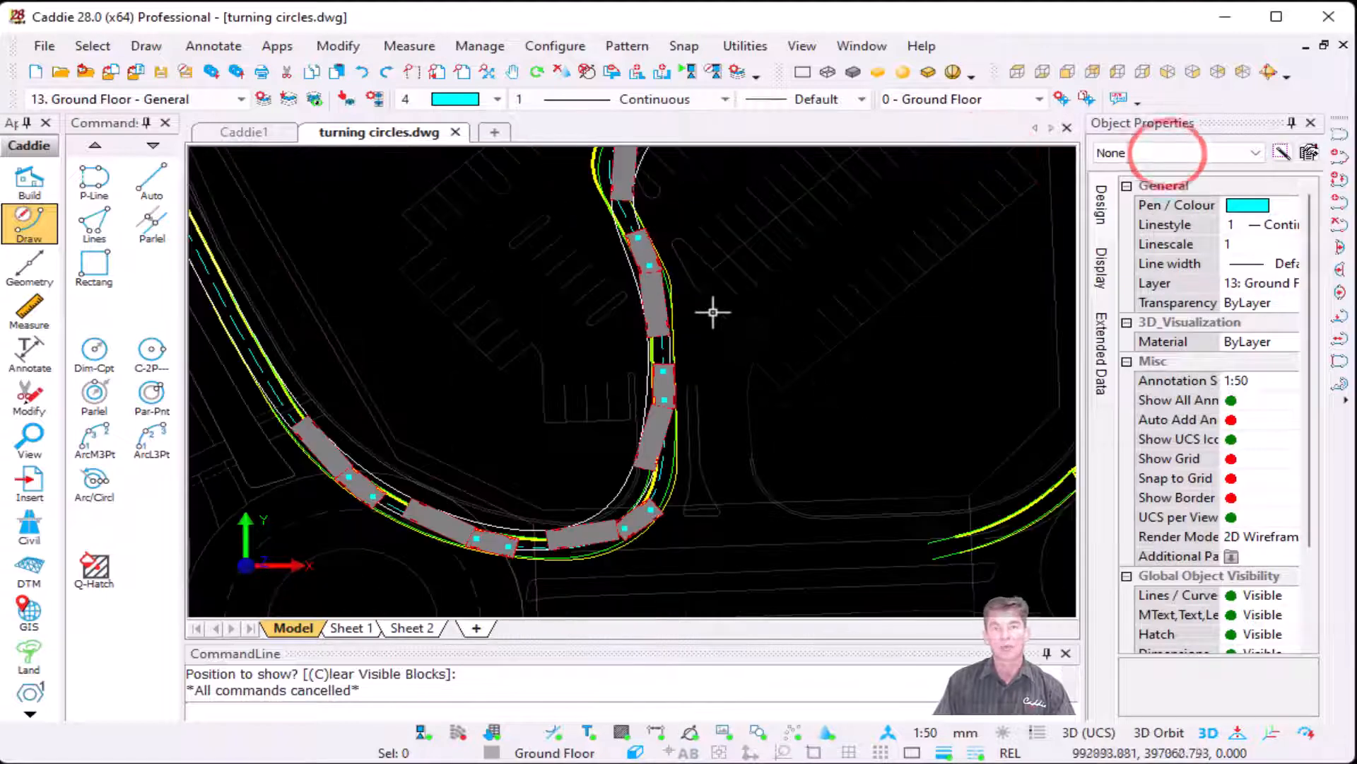
scroll(770, 341, "down", 2)
mouse_move(758, 369)
middle_mouse_down()
mouse_move(719, 576)
mouse_move(745, 614)
middle_mouse_up()
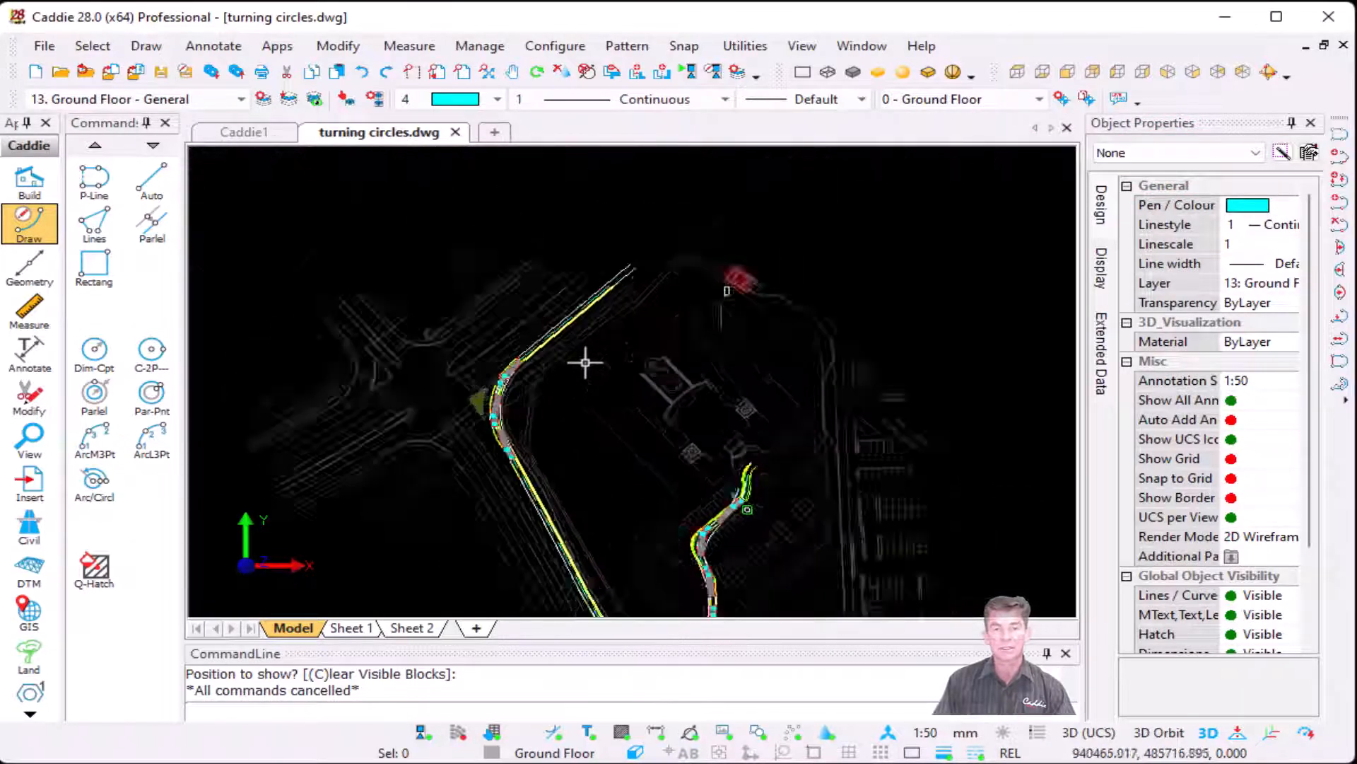
scroll(578, 329, "up", 4)
scroll(419, 401, "up", 3)
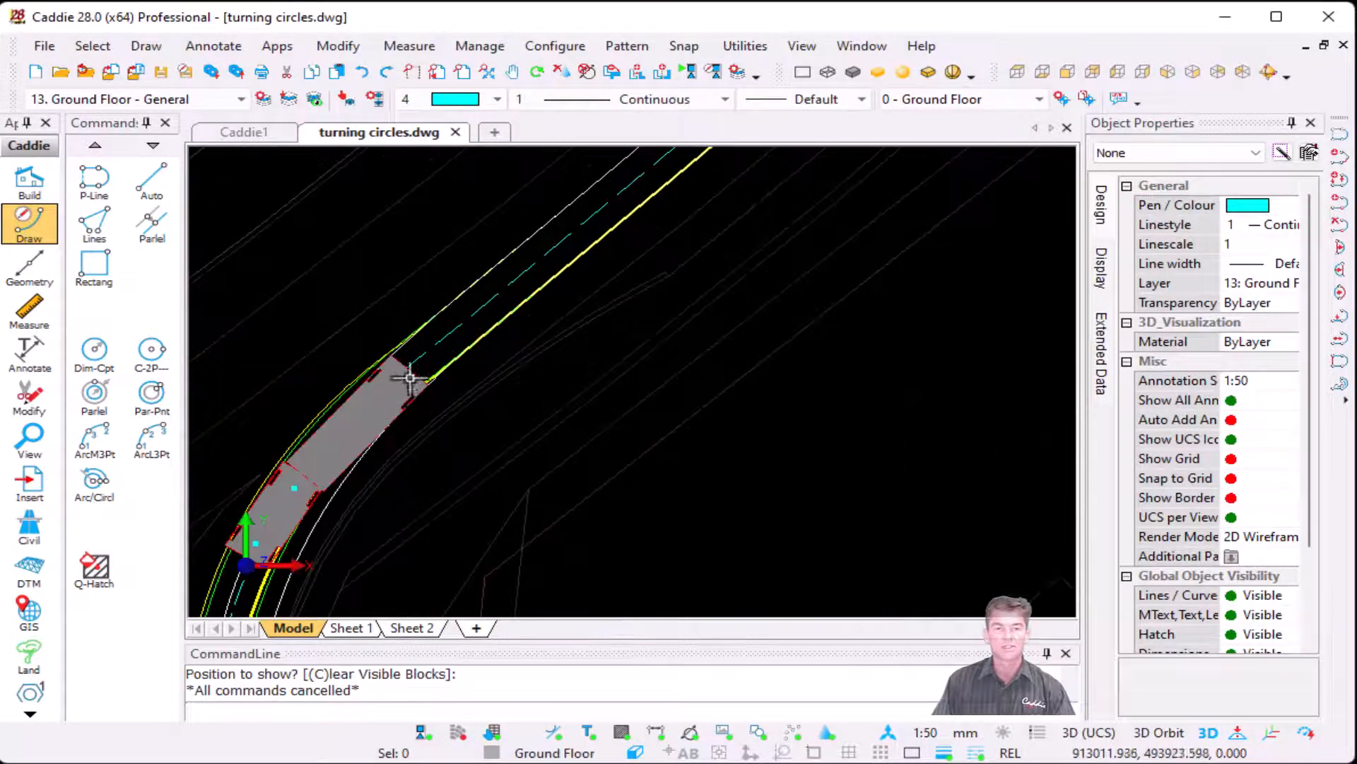
double_click(398, 389)
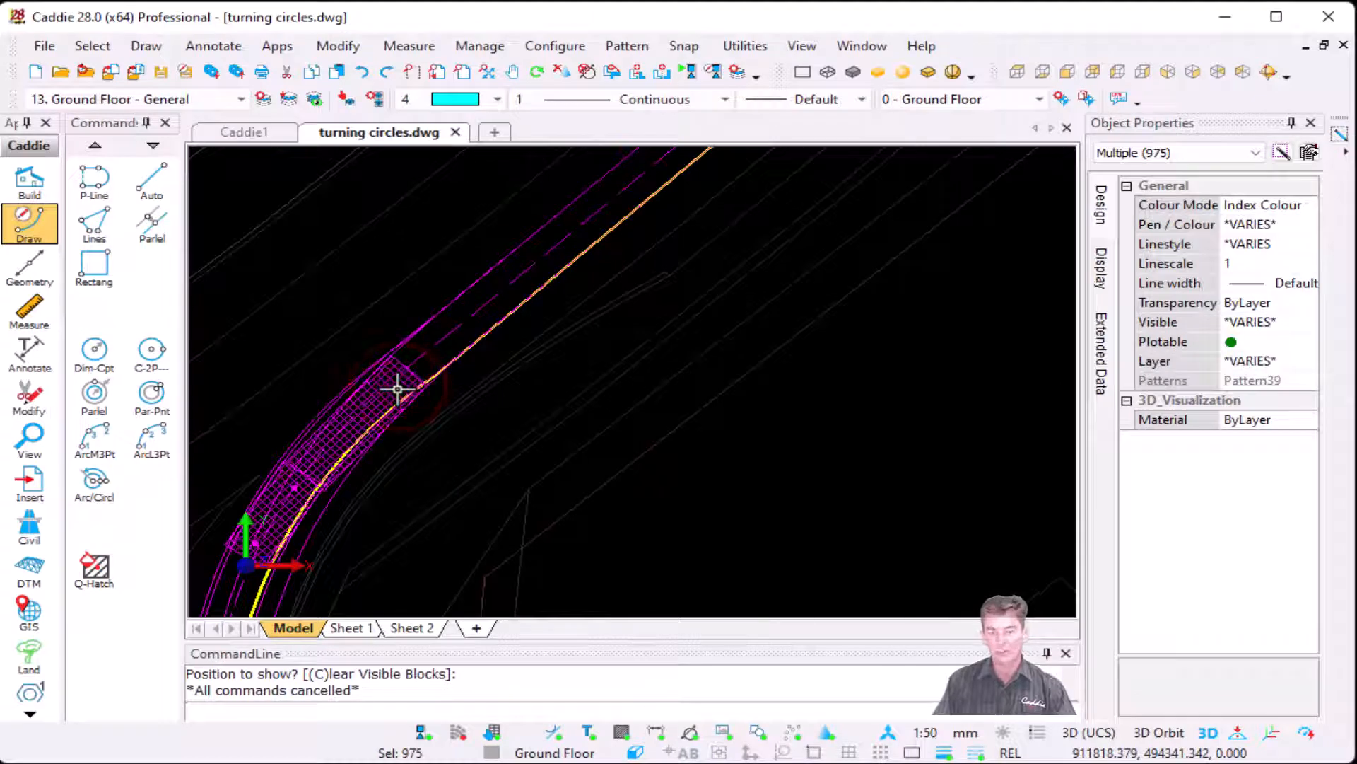
key("Delete")
Step: Update the car's existing swept path analysis by adding one car position just west of the right-hand roundabout
scroll(684, 344, "down", 3)
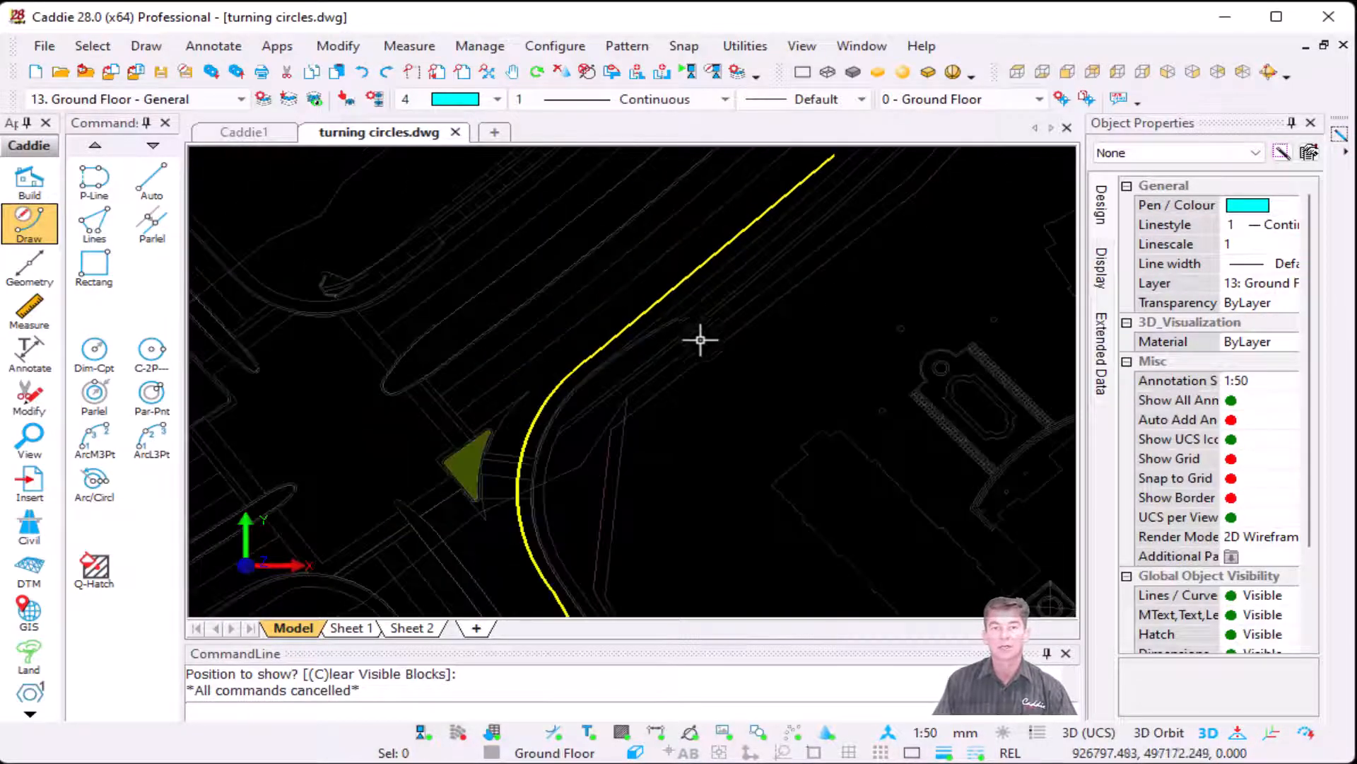
scroll(742, 354, "down", 3)
middle_click_drag(864, 472, 566, 258)
scroll(712, 455, "up", 4)
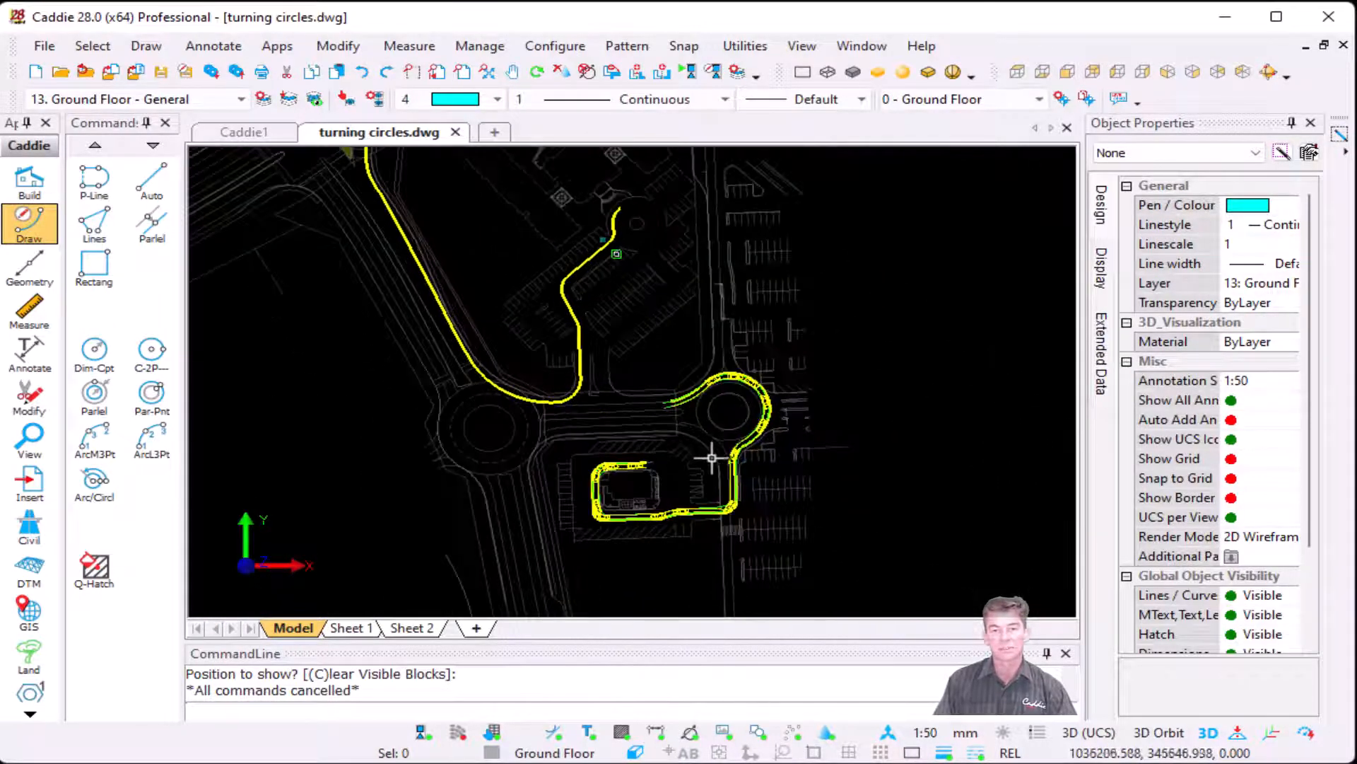
left_click(277, 46)
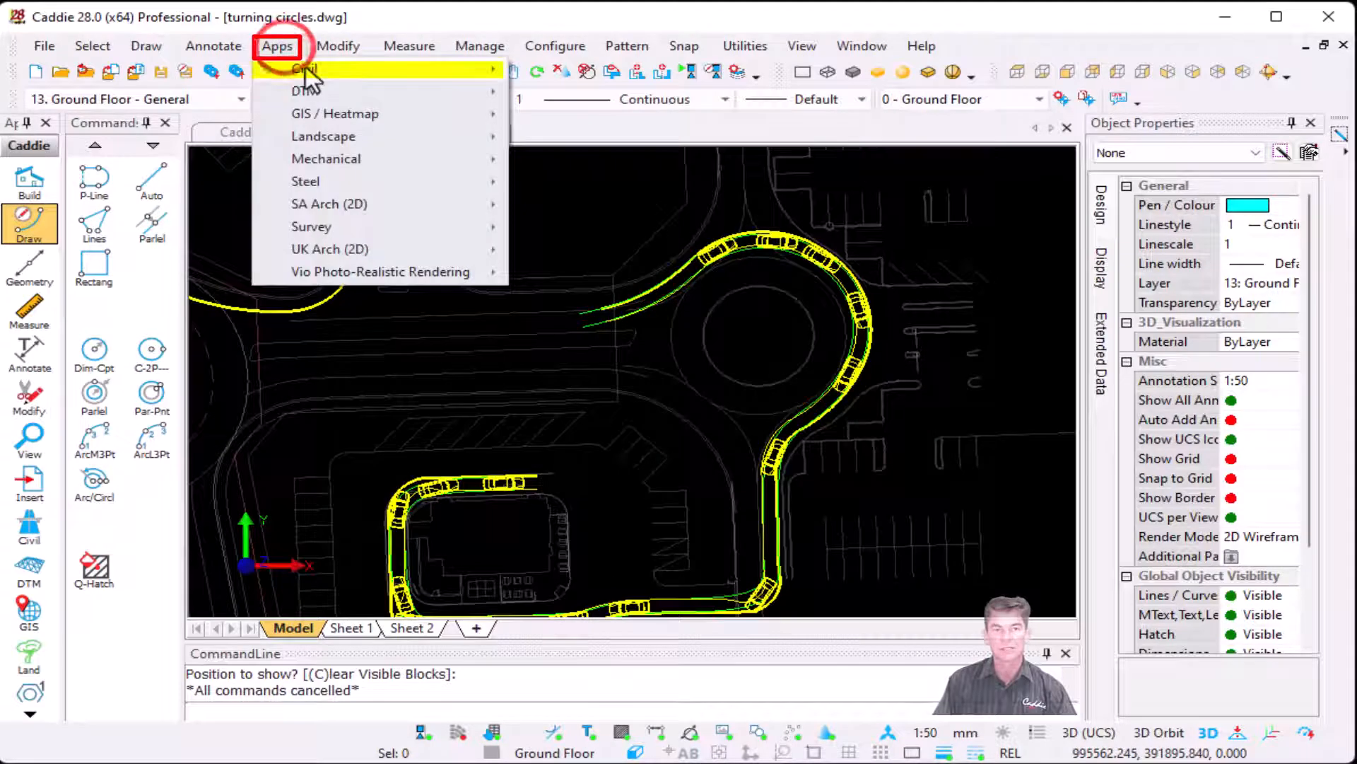
mouse_move(297, 68)
mouse_move(711, 313)
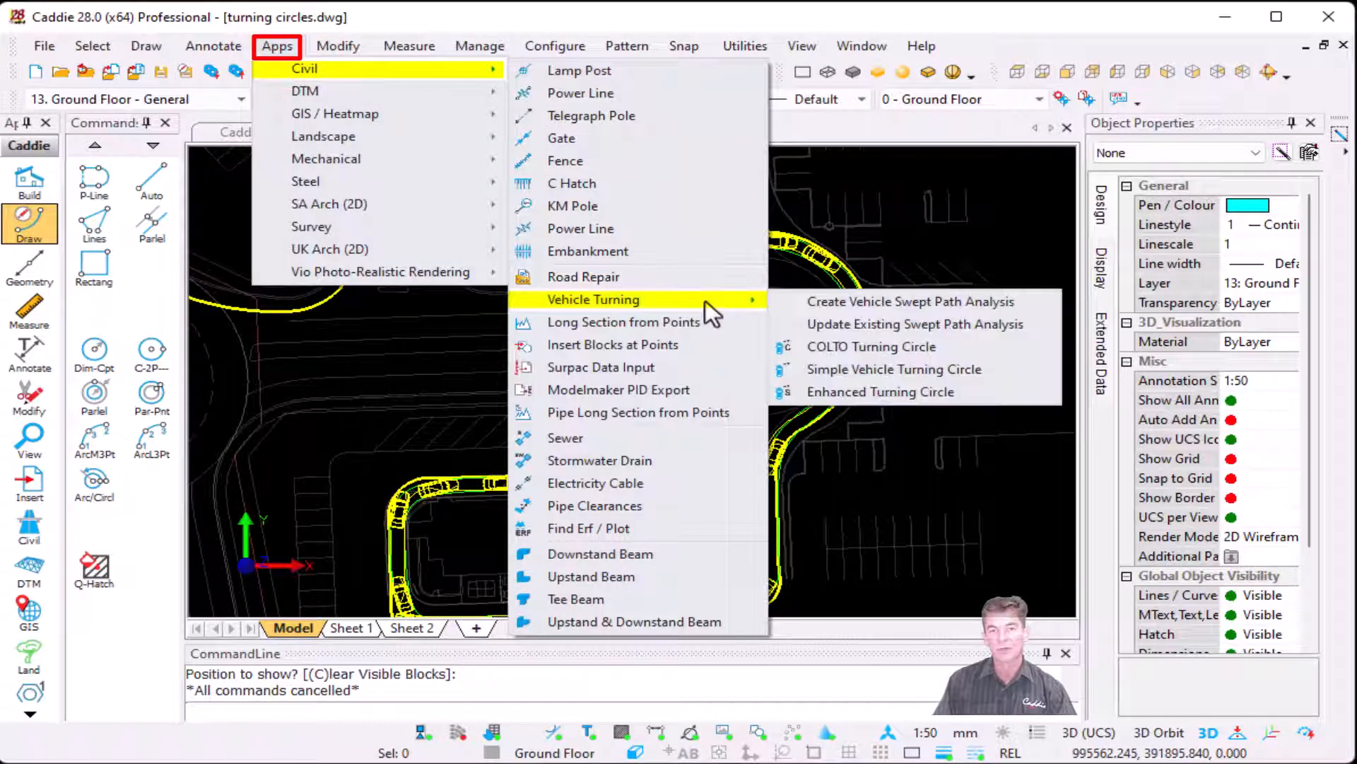
left_click(874, 326)
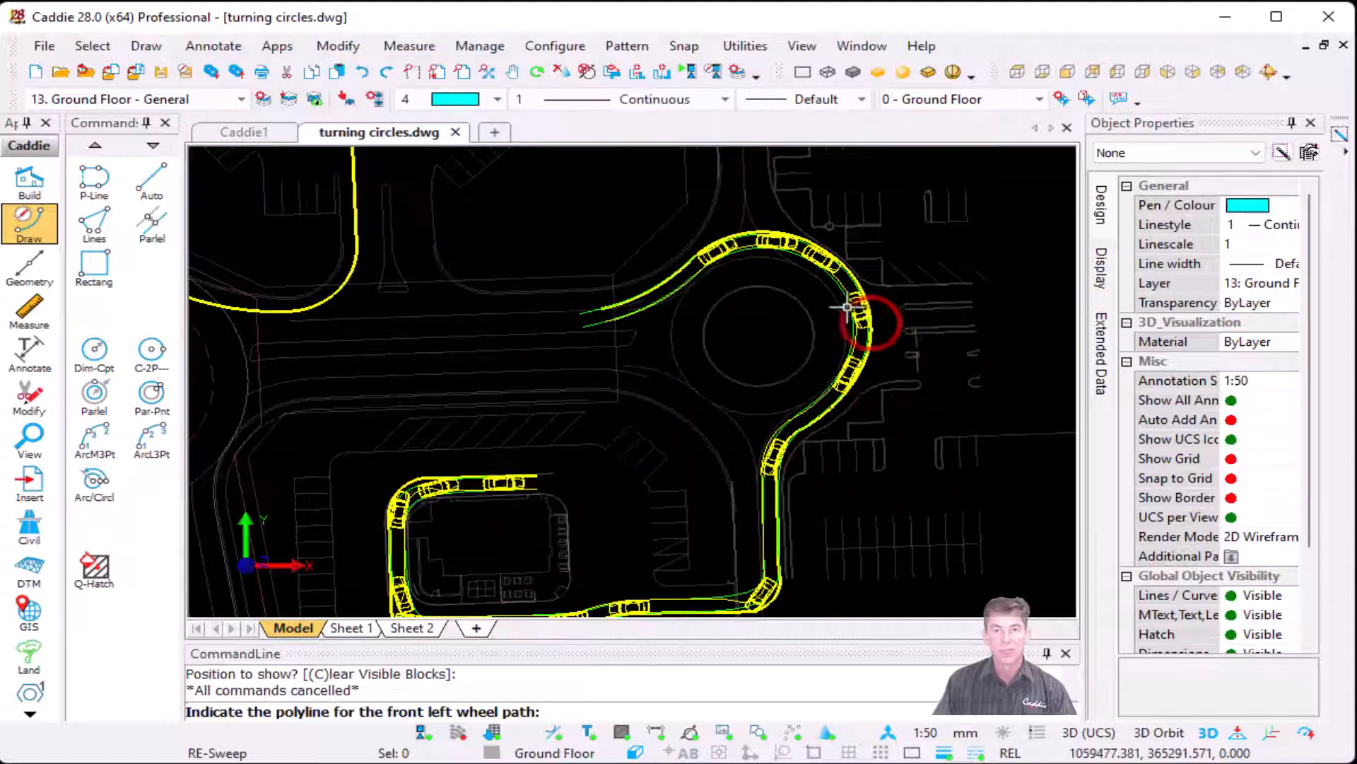
left_click(696, 261)
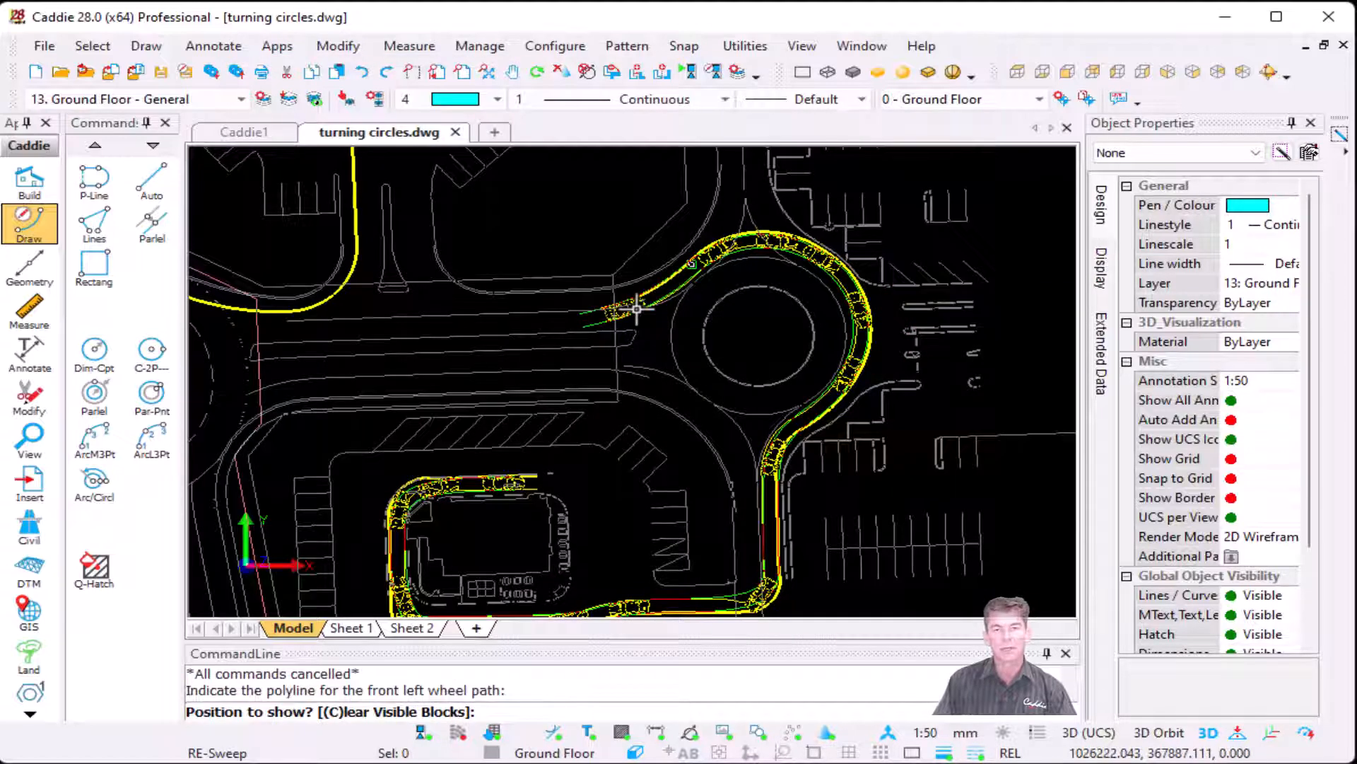
scroll(601, 306, "up", 5)
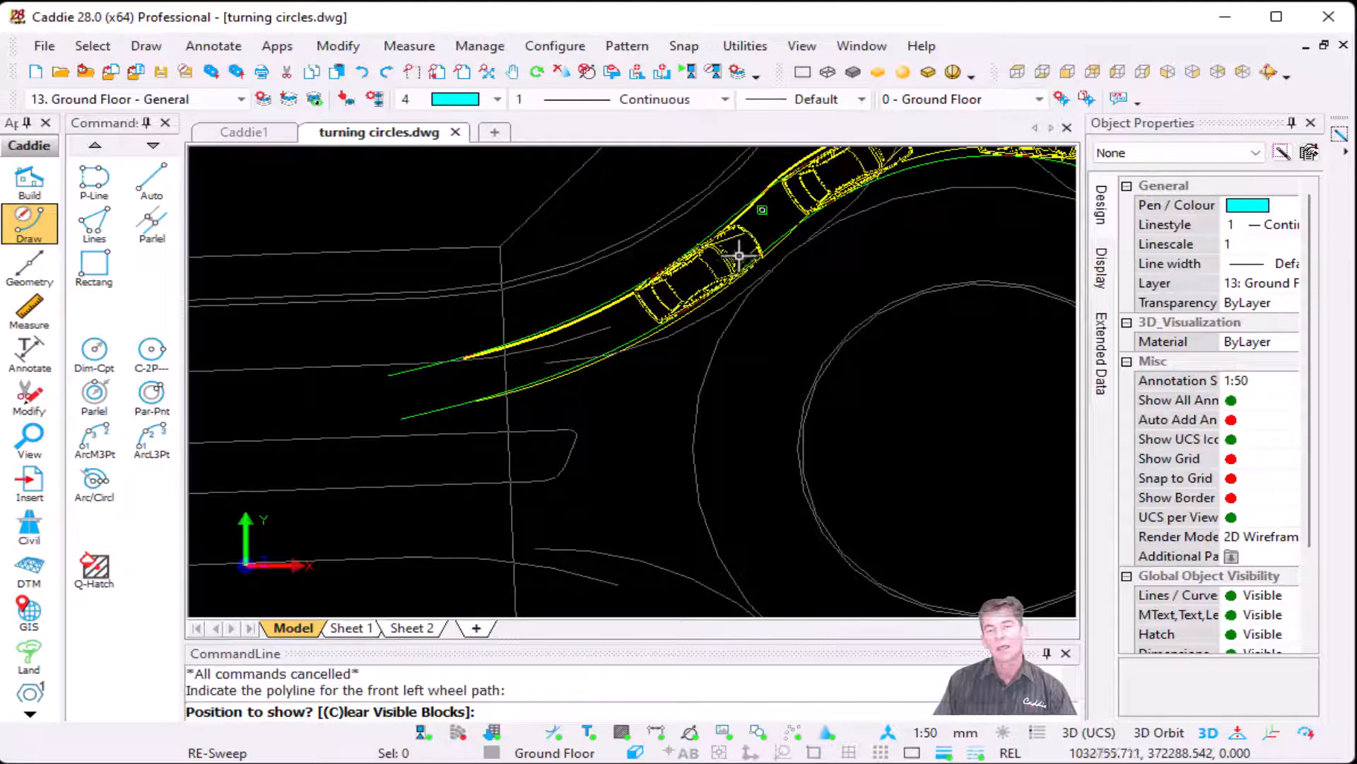
left_click(687, 306)
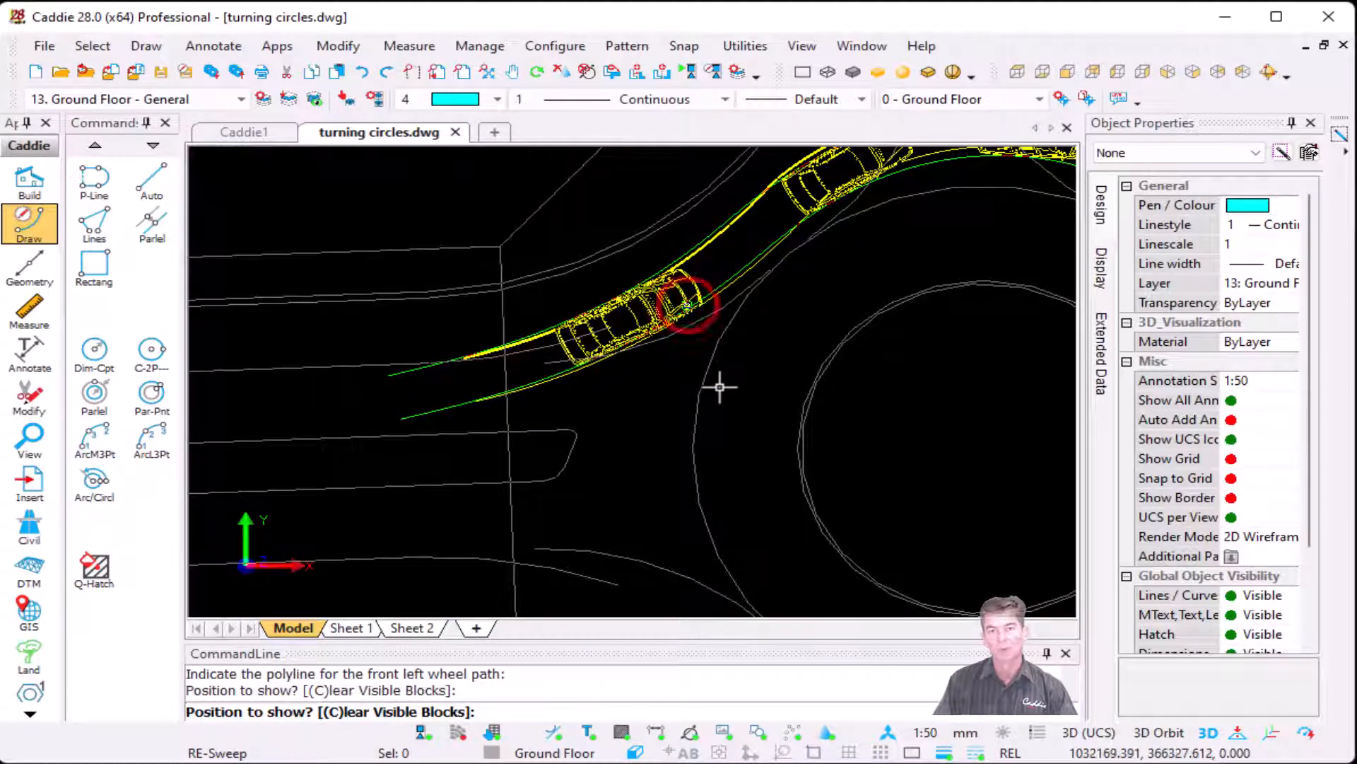
key("Escape")
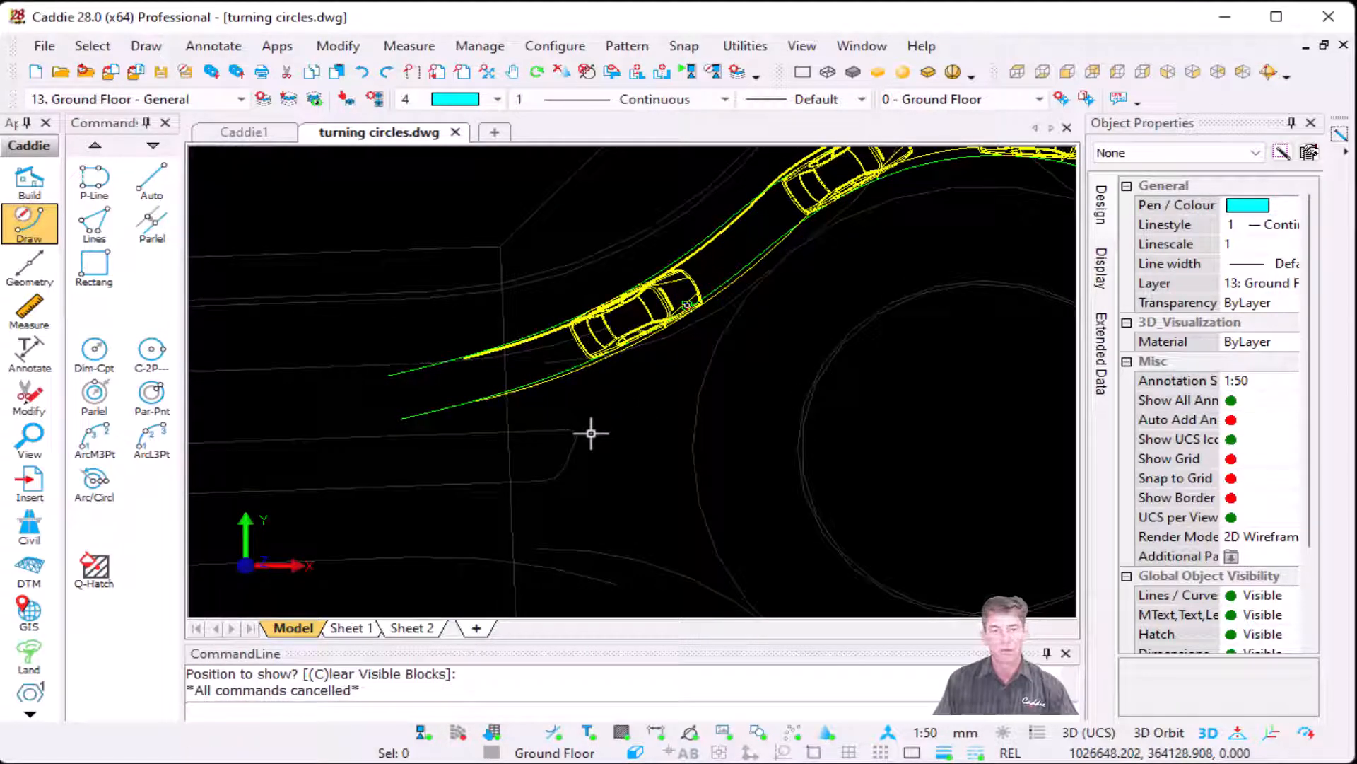
scroll(813, 378, "down", 6)
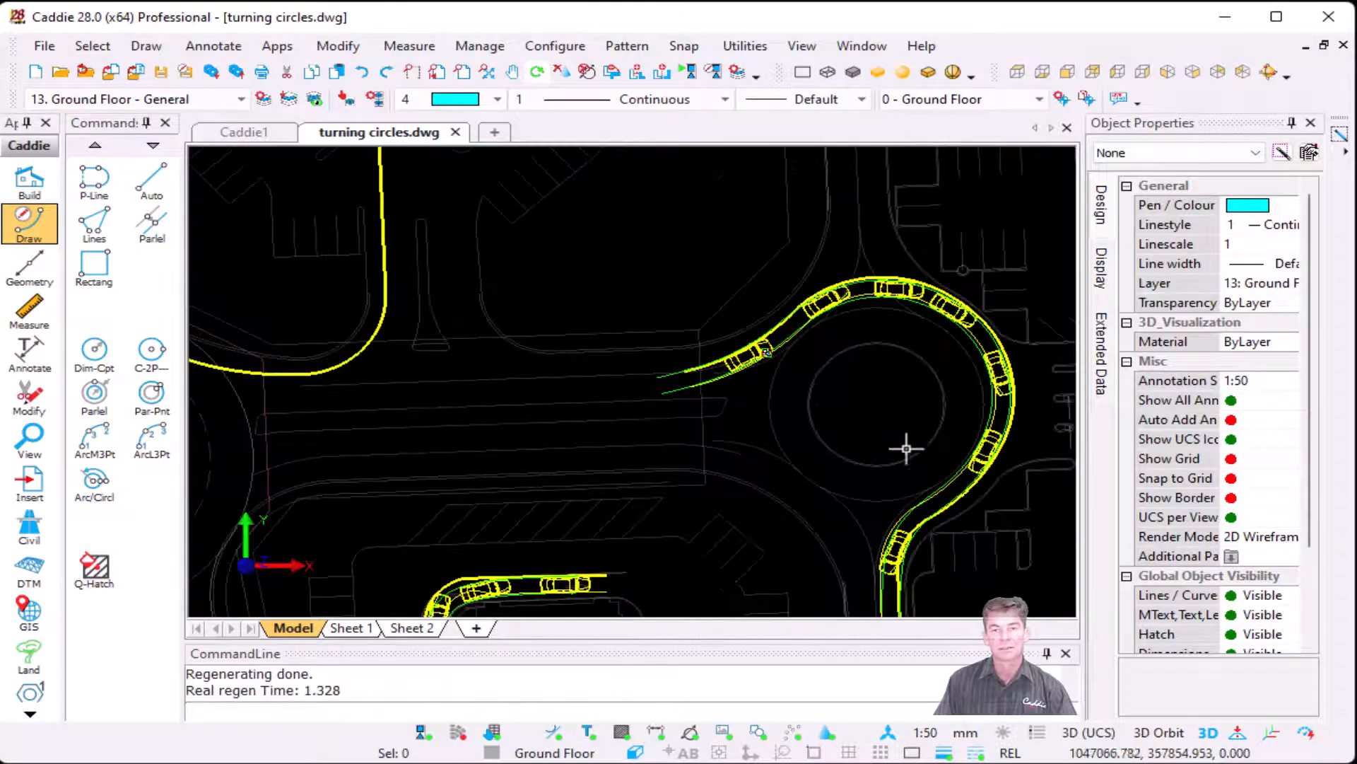
mouse_move(896, 412)
middle_mouse_down()
mouse_move(821, 325)
mouse_move(820, 271)
middle_mouse_up()
scroll(813, 298, "down", 1)
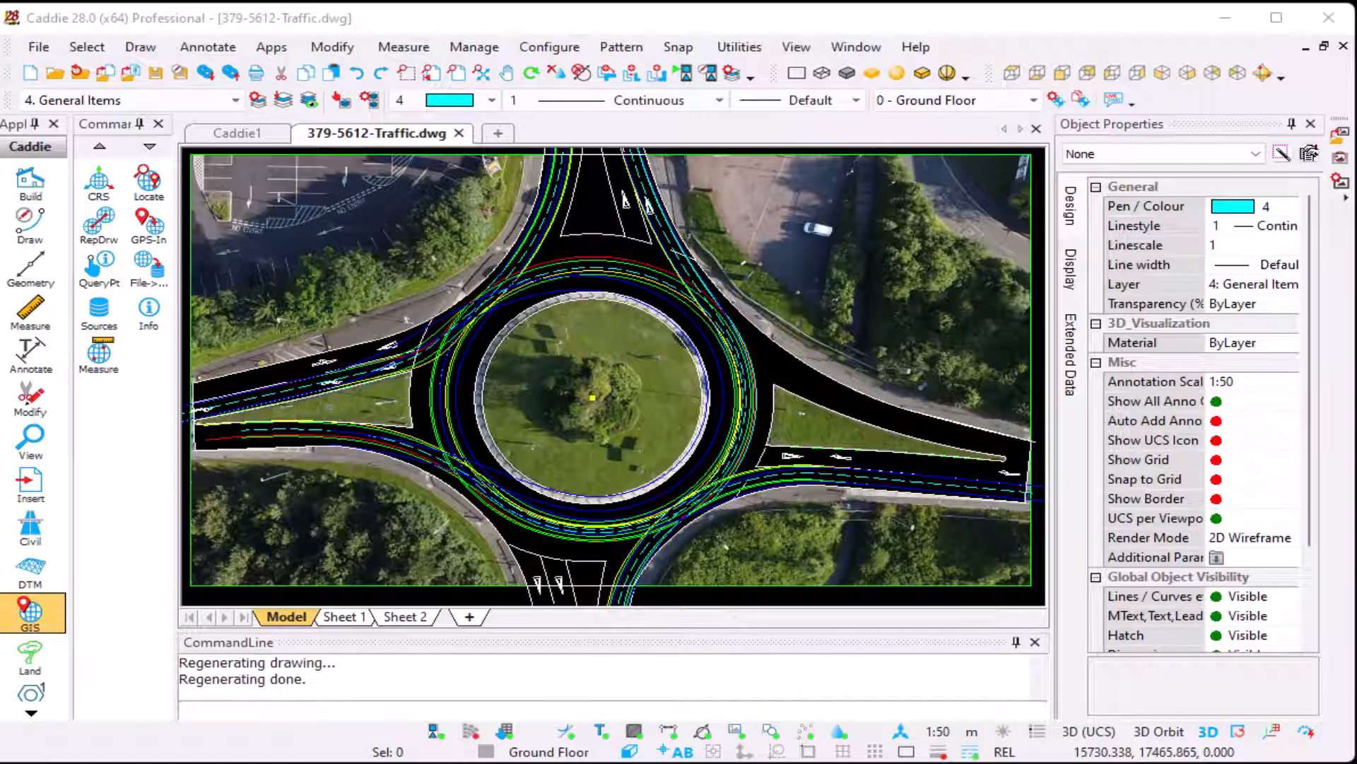
Step: Hide the aerial picture in 379-5612-Traffic.dwg and preview the vehicle along the existing swept path starting on the western arm
left_click(818, 251)
left_click(738, 732)
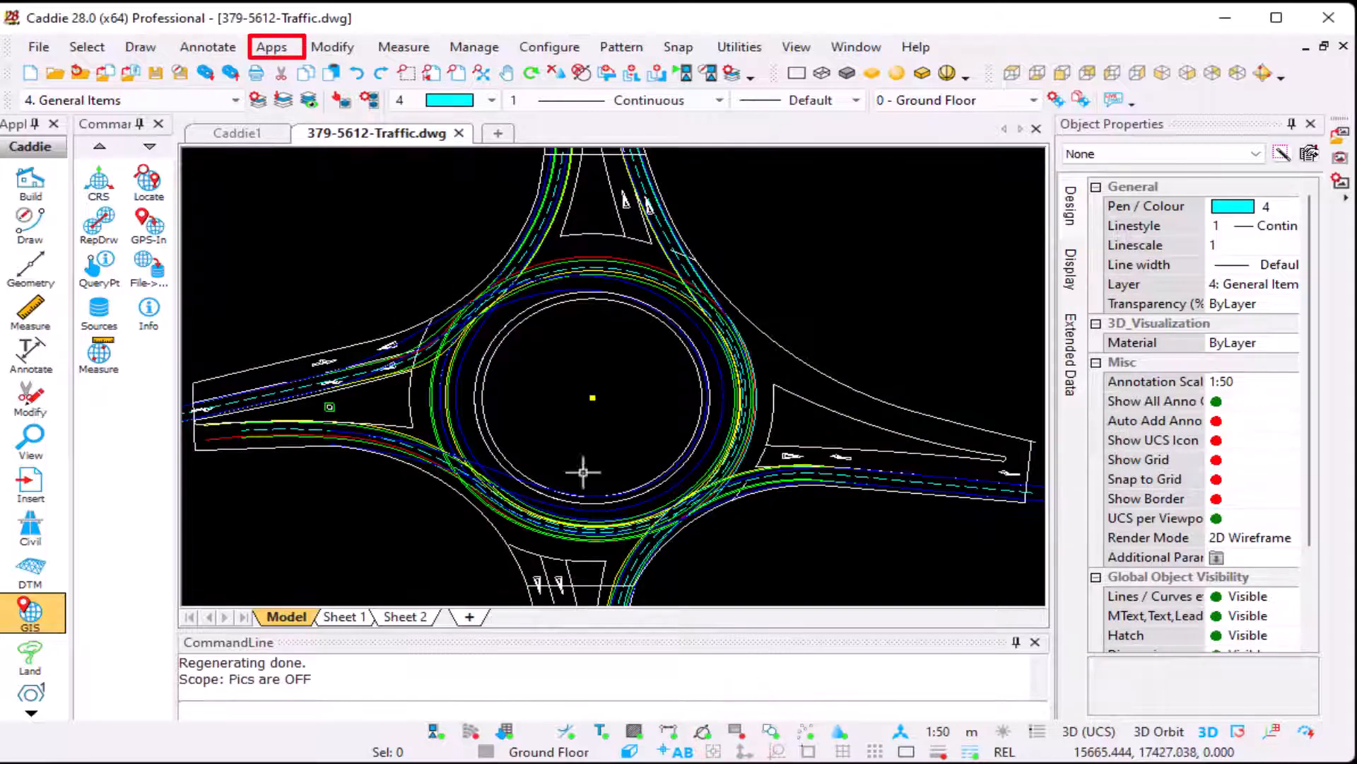
left_click(273, 48)
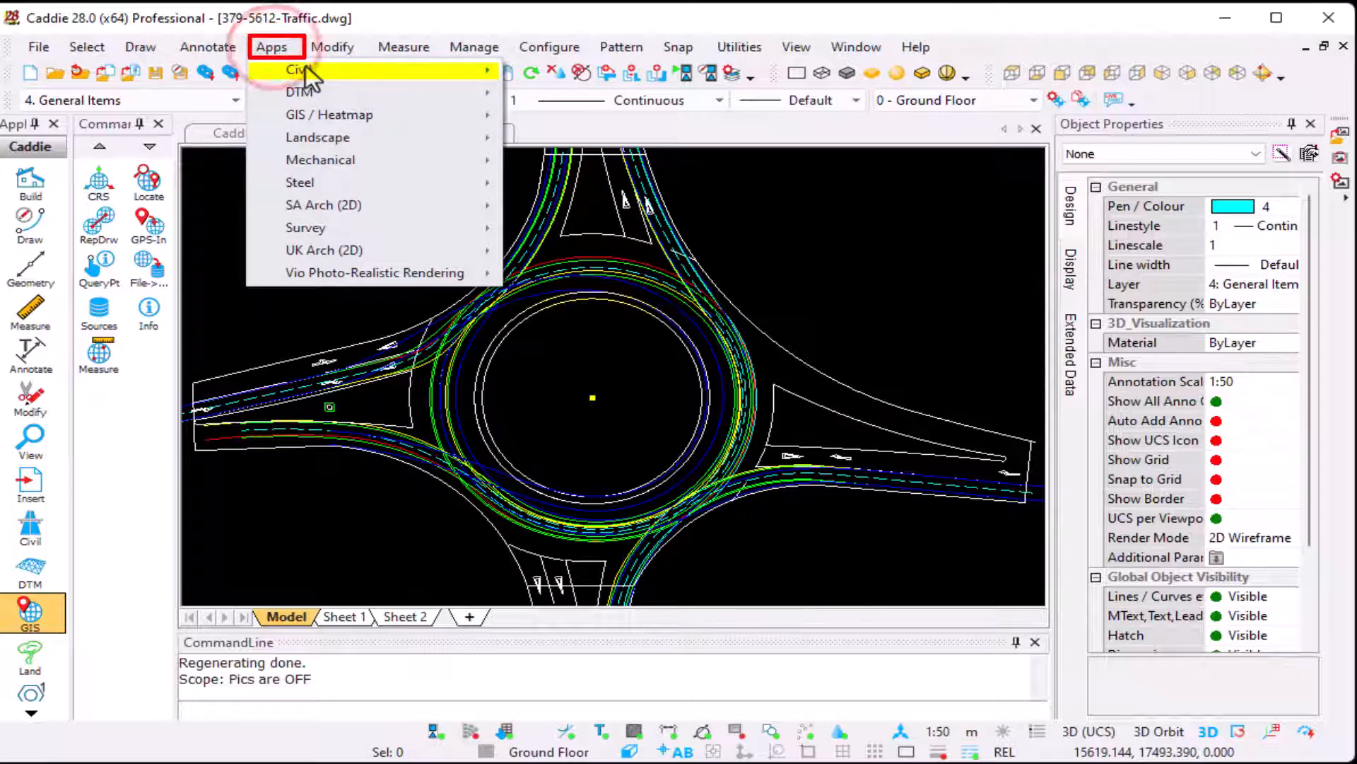
mouse_move(311, 69)
mouse_move(711, 303)
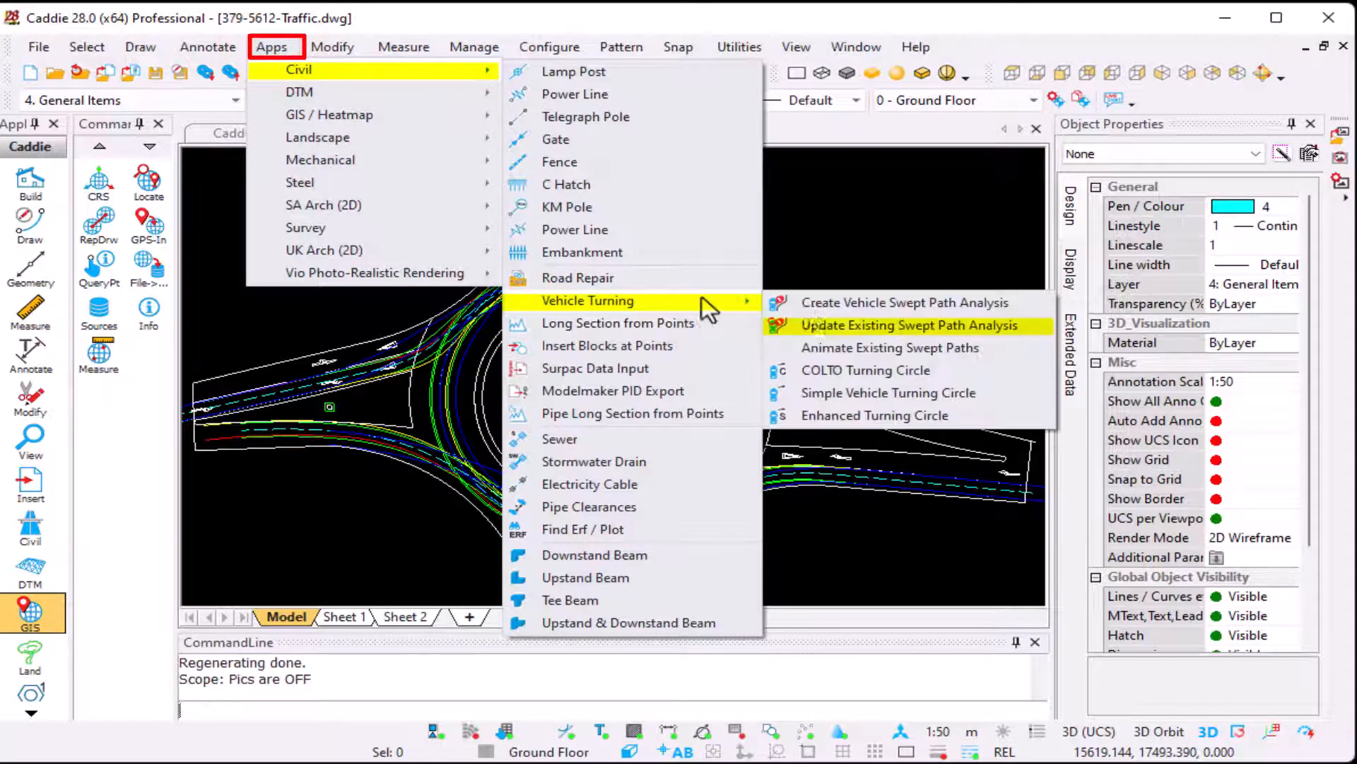
left_click(926, 325)
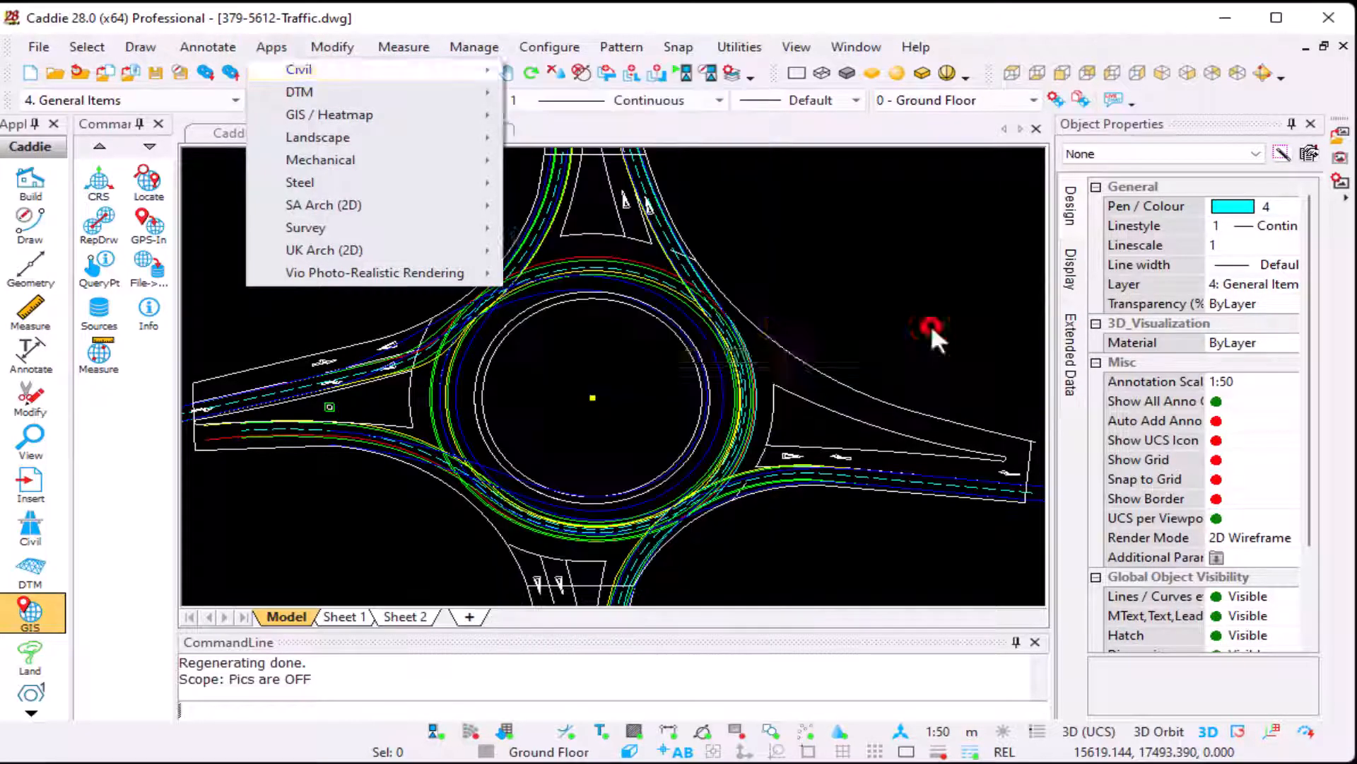
left_click(257, 393)
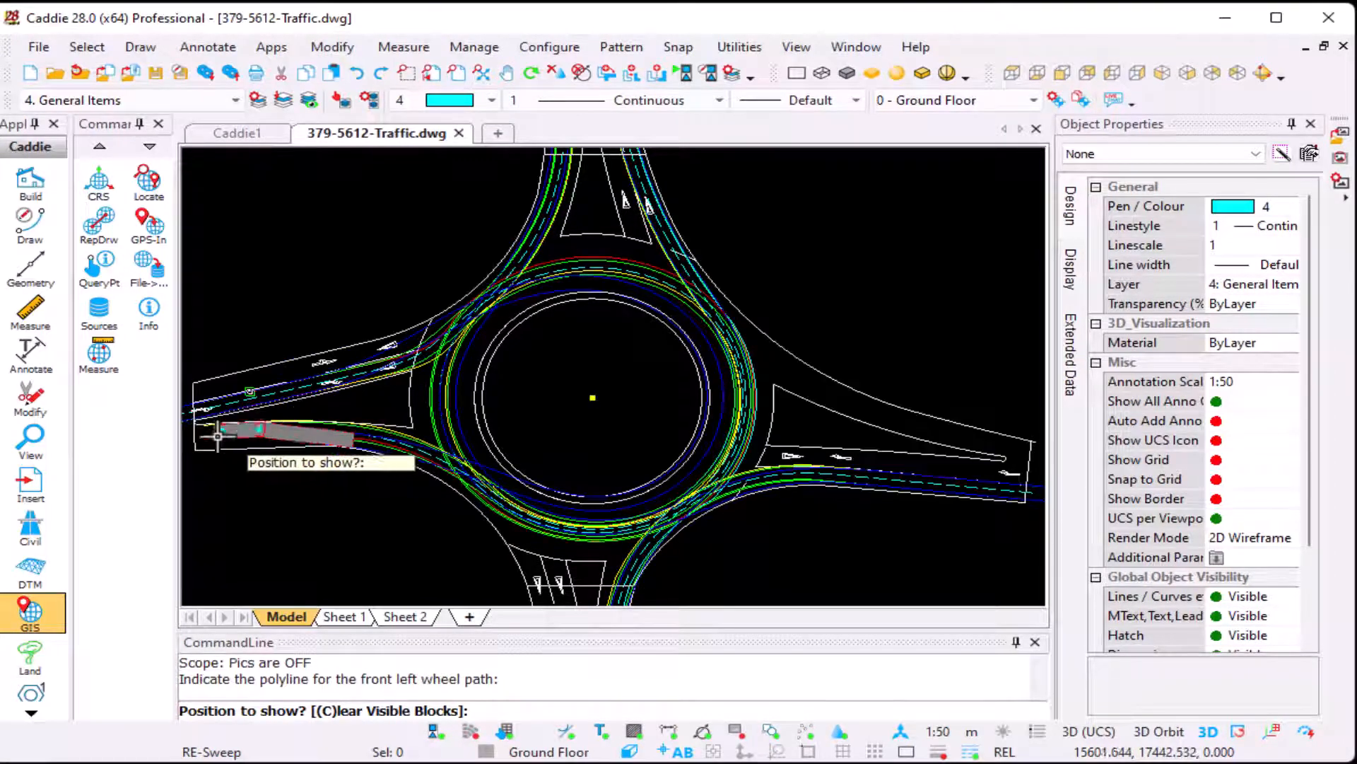
key("Escape")
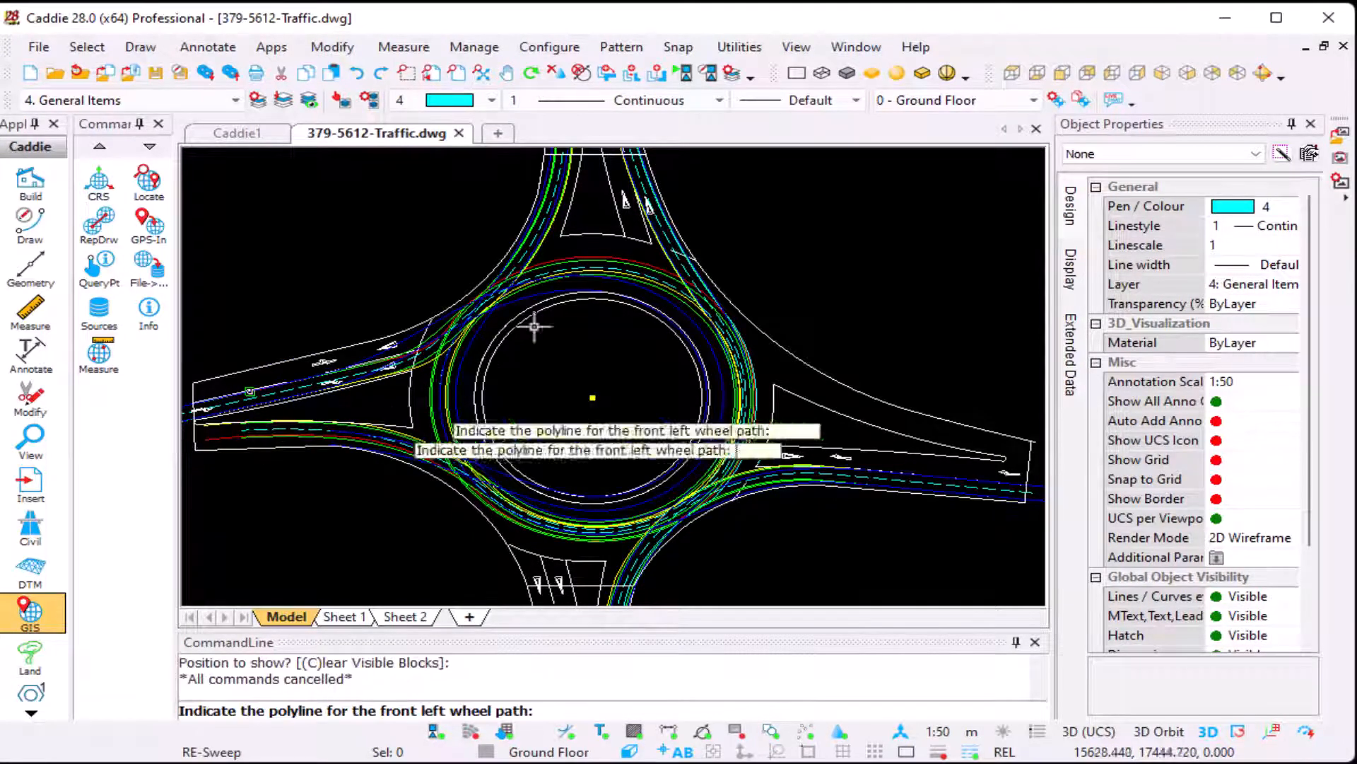
Step: Preview the vehicles along the existing swept paths starting on the northern and eastern arms
left_click(641, 162)
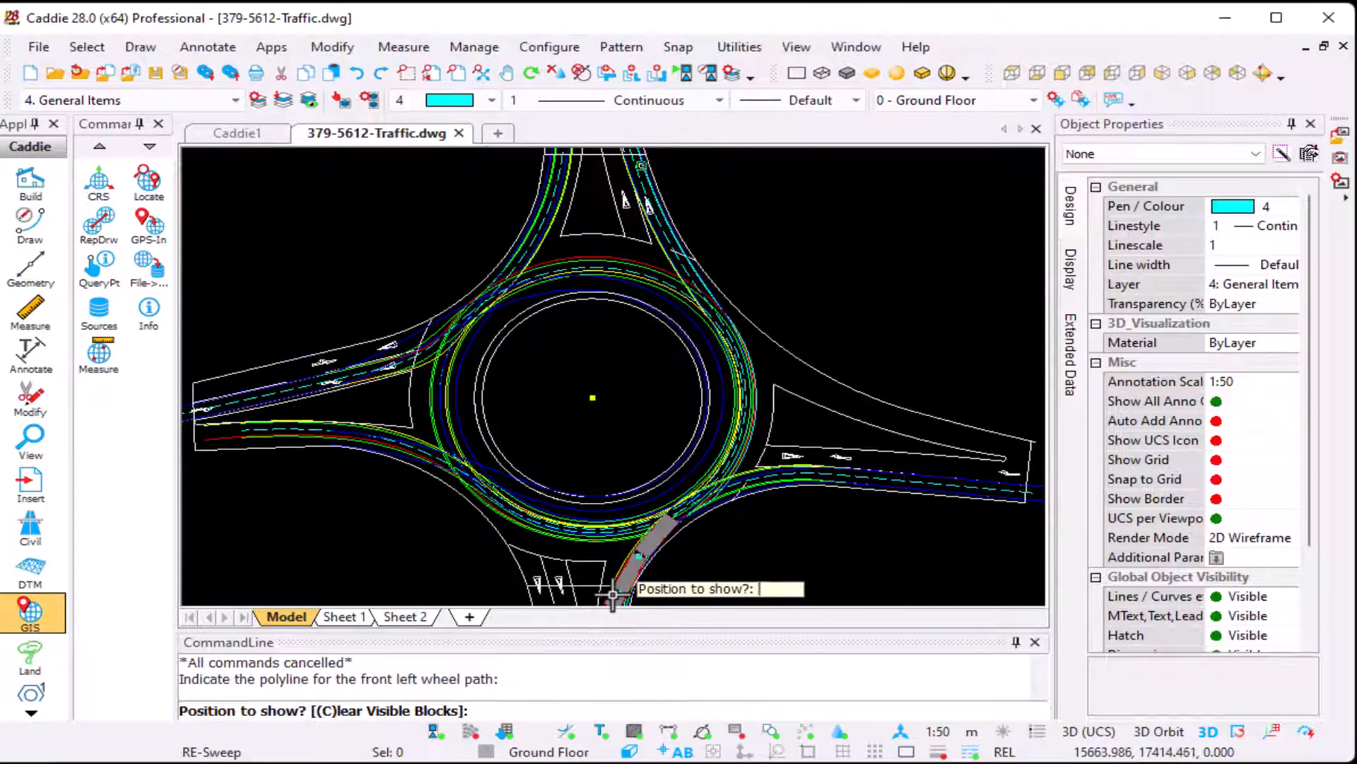
key("Escape")
key("Return")
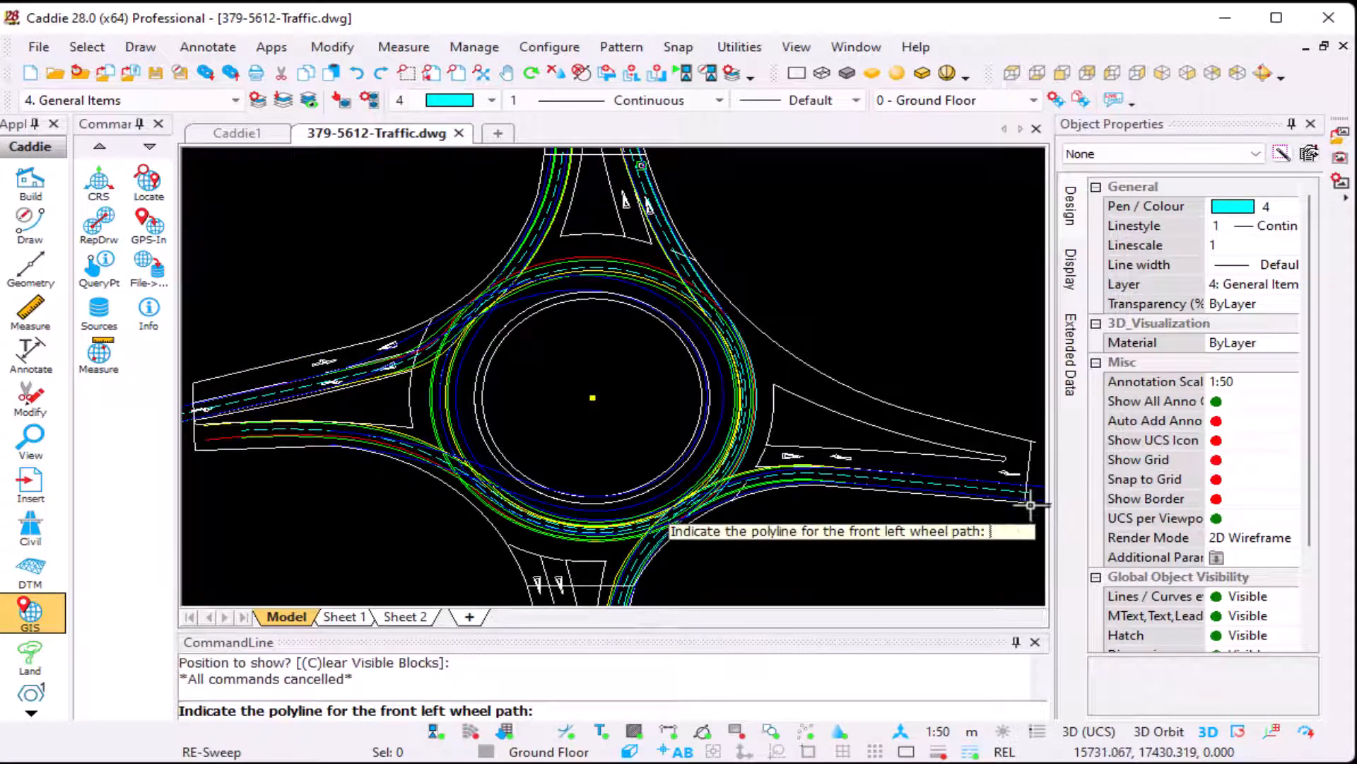
left_click(1007, 495)
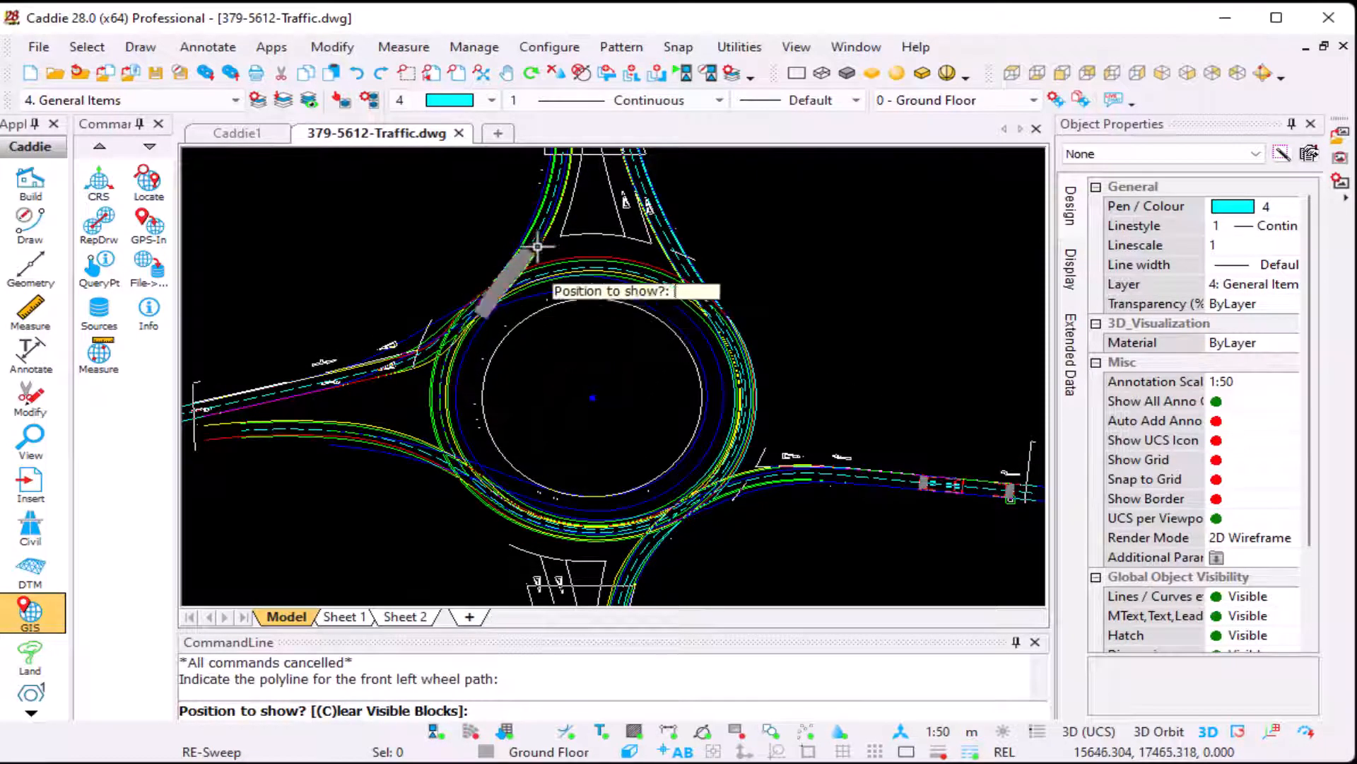
key("Escape")
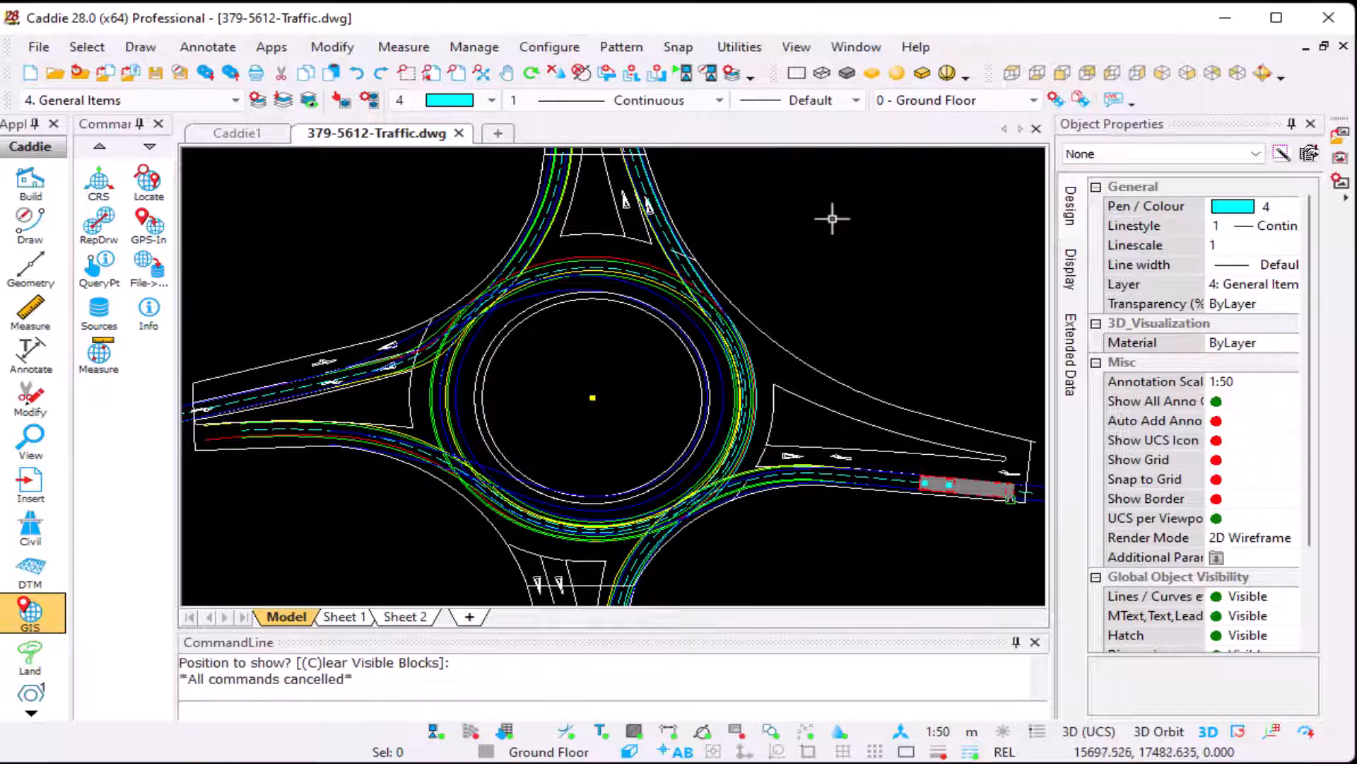
Step: Show the aerial picture and add the AASHTO WB-67, 18 m Swedish bus and AASHTO WB-40 swept paths to a vehicle path animation
left_click(736, 733)
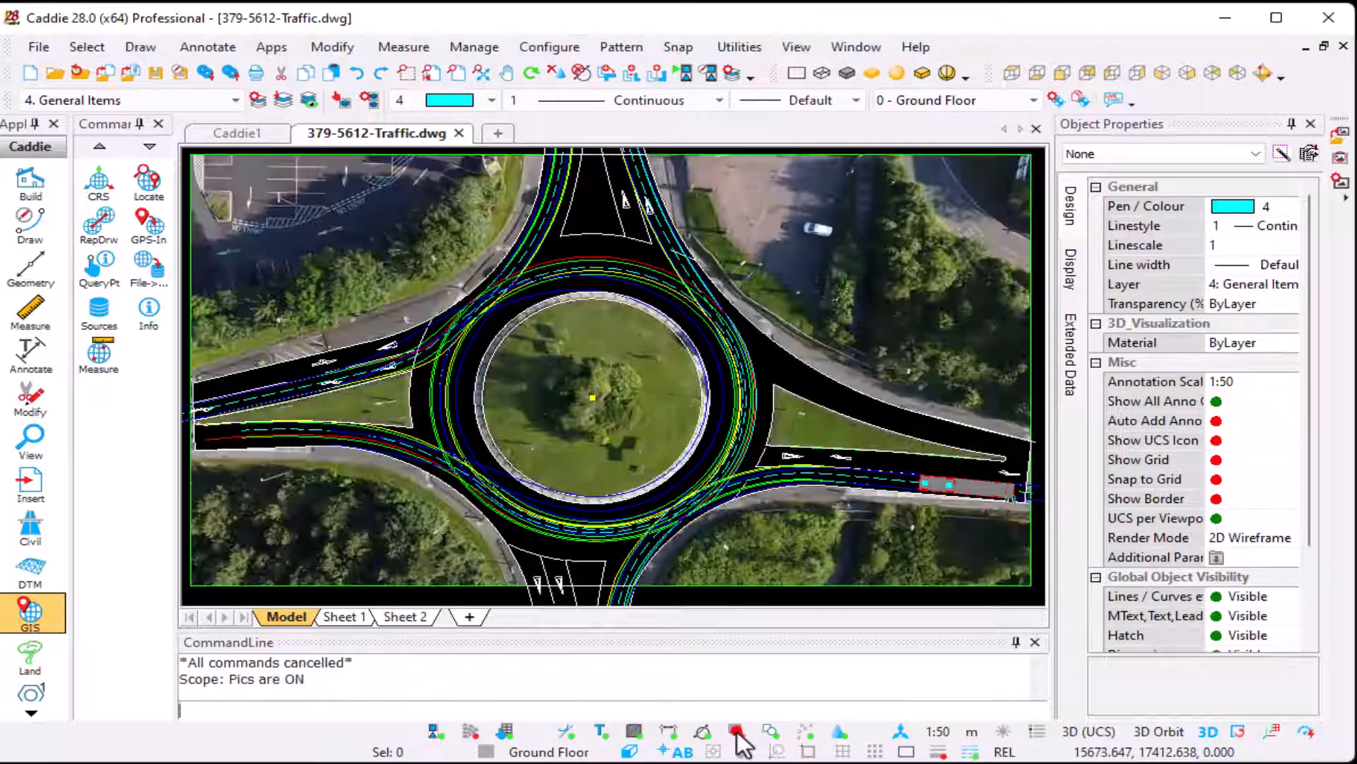
left_click(273, 49)
mouse_move(301, 68)
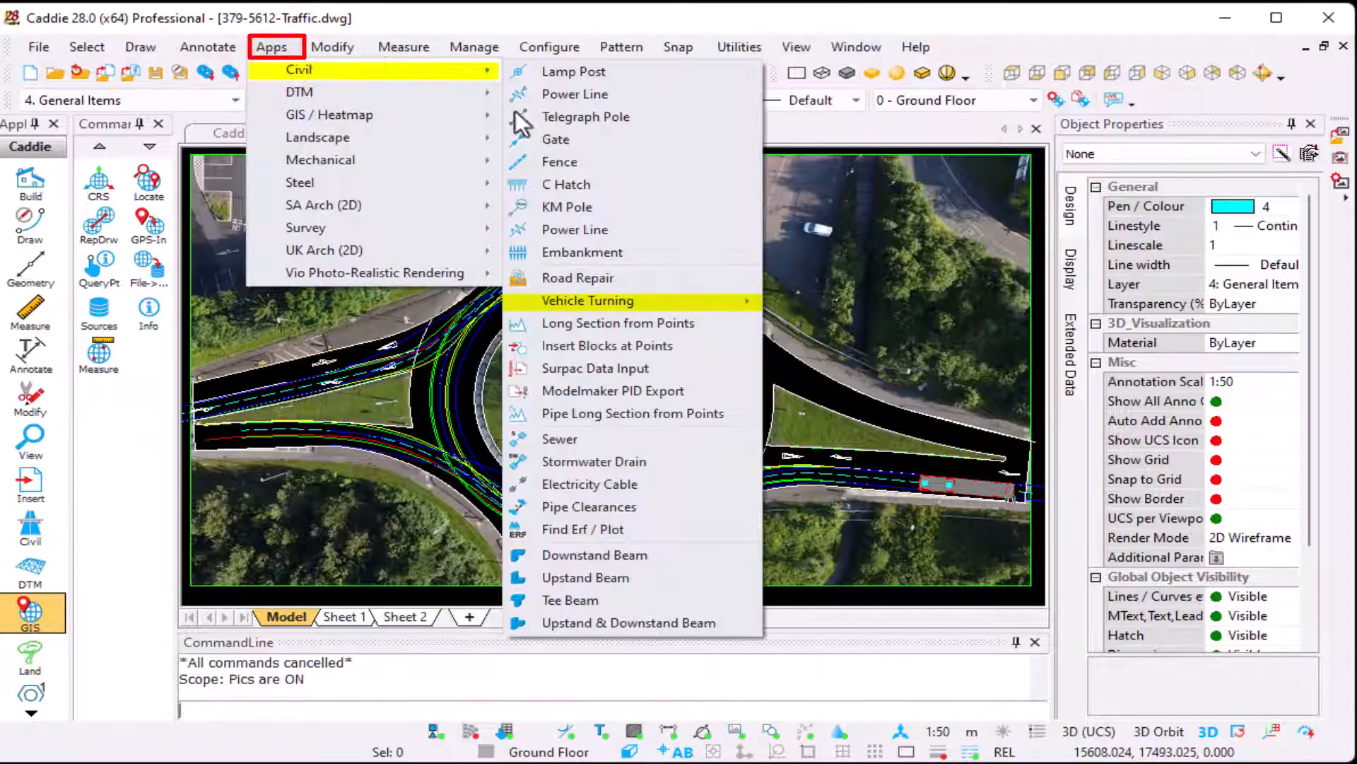
mouse_move(693, 299)
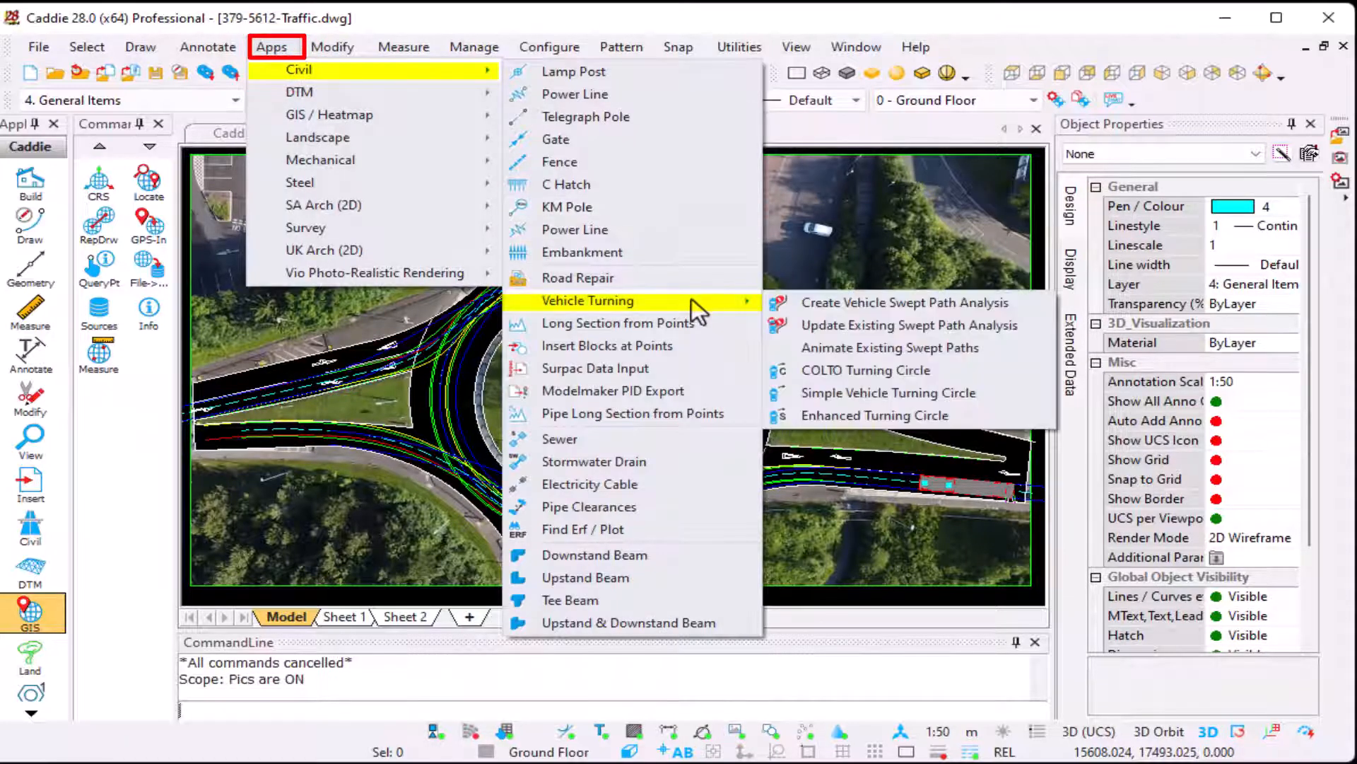
left_click(982, 347)
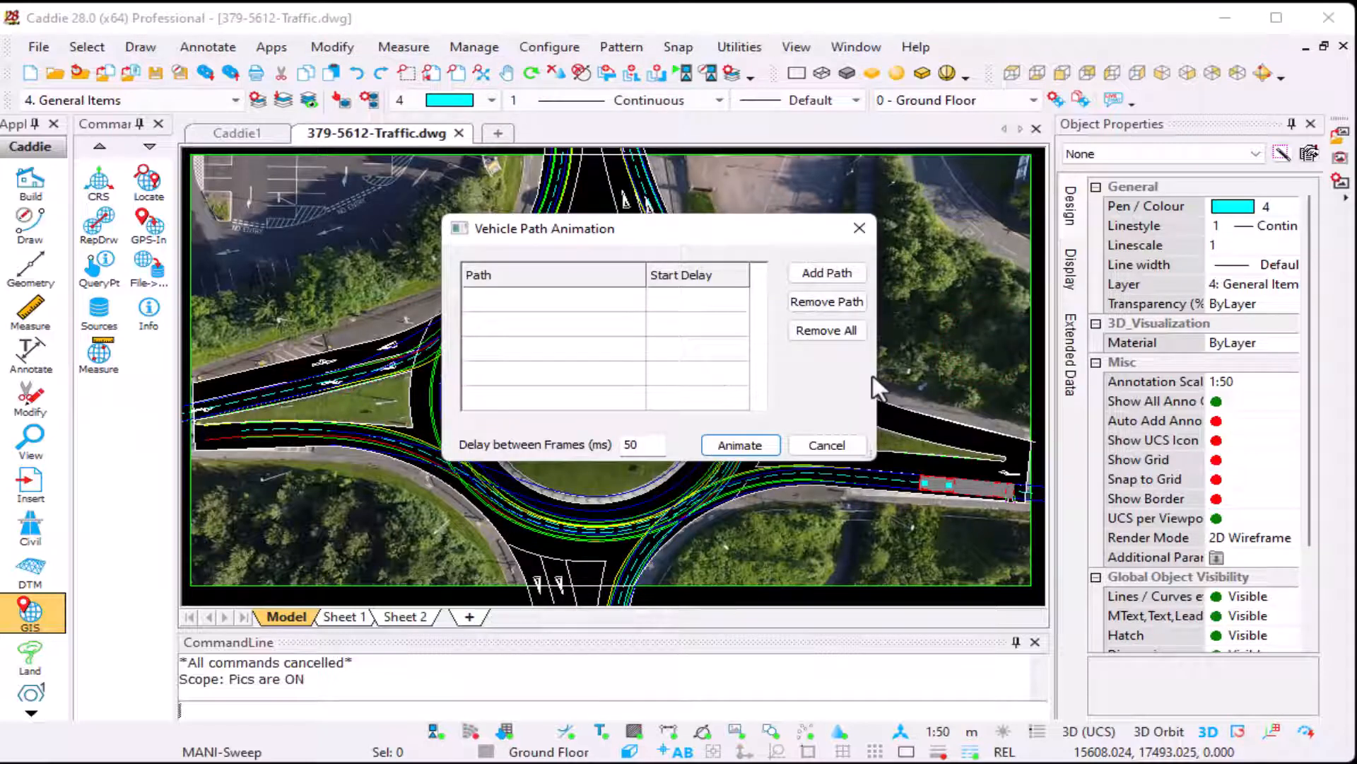
left_click(825, 273)
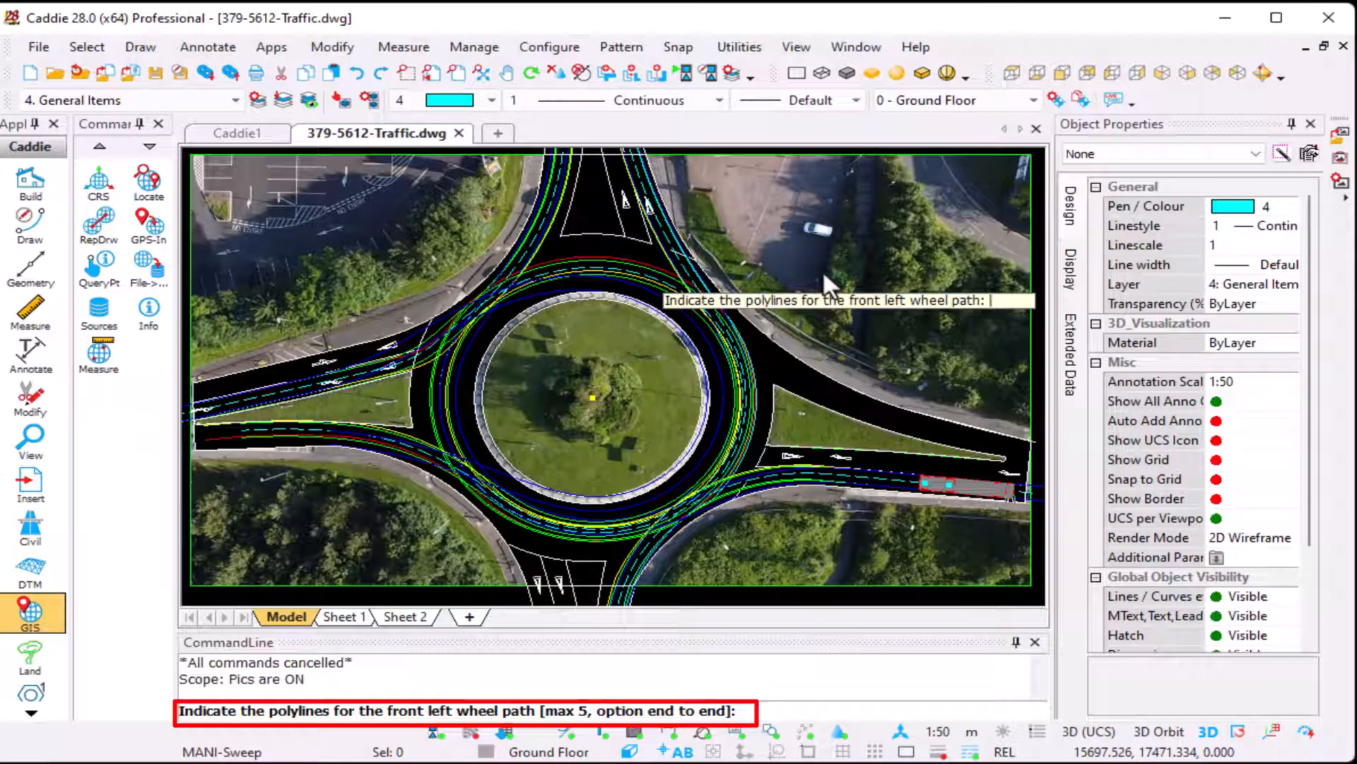
left_click(288, 381)
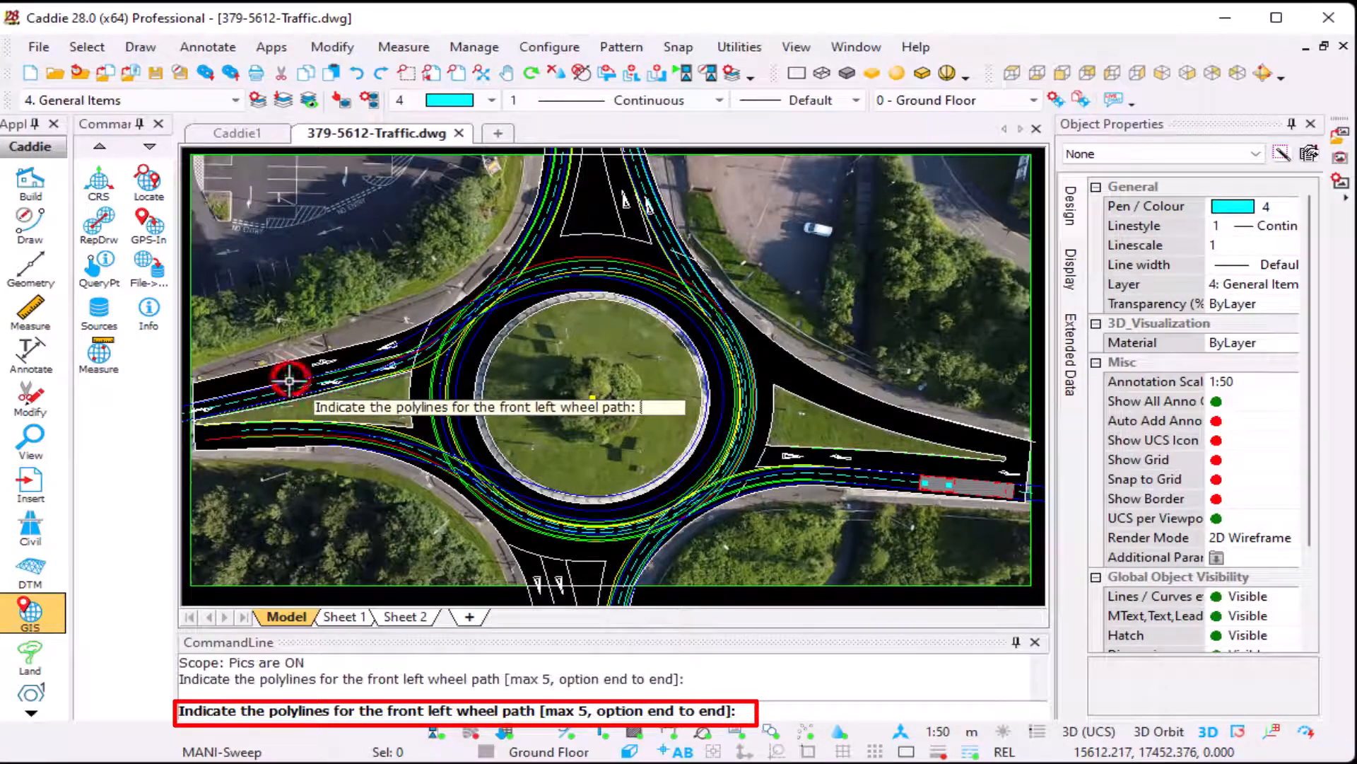
left_click(663, 212)
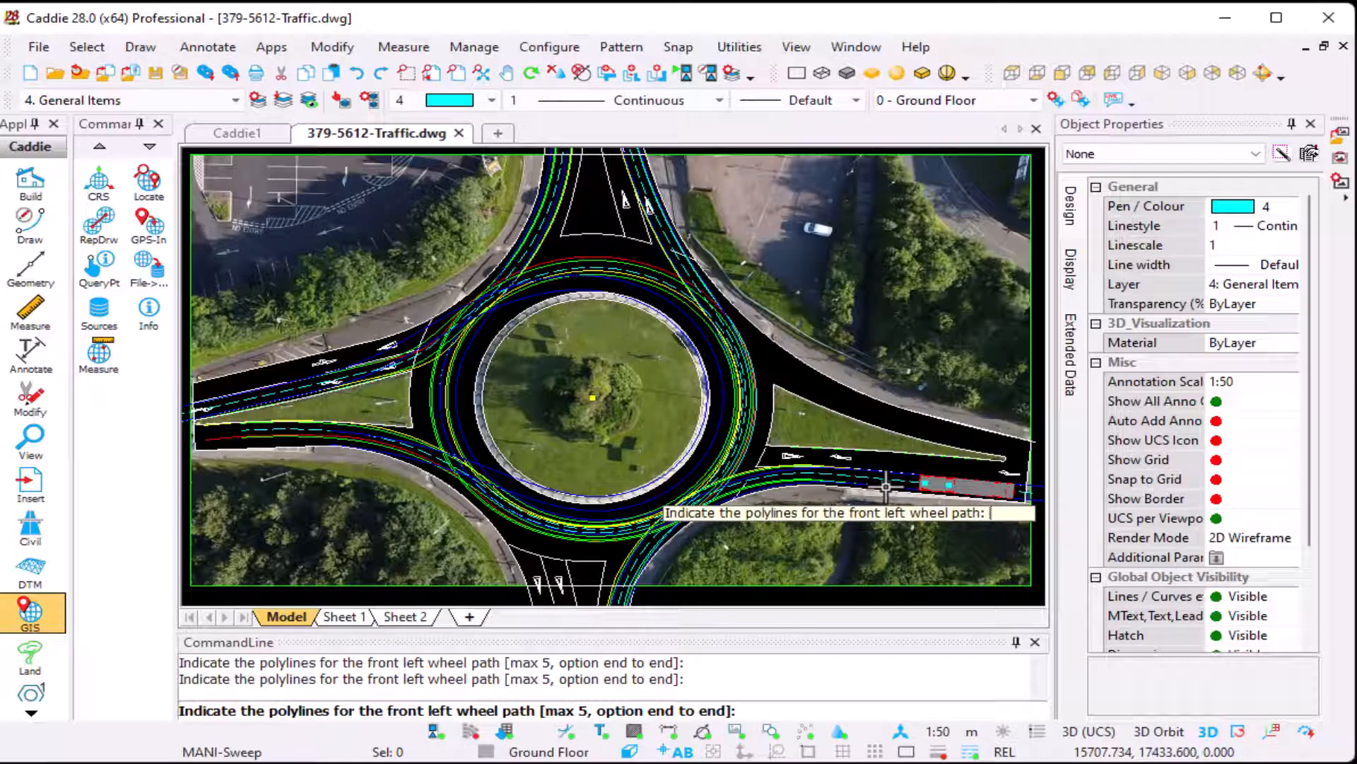
key("e")
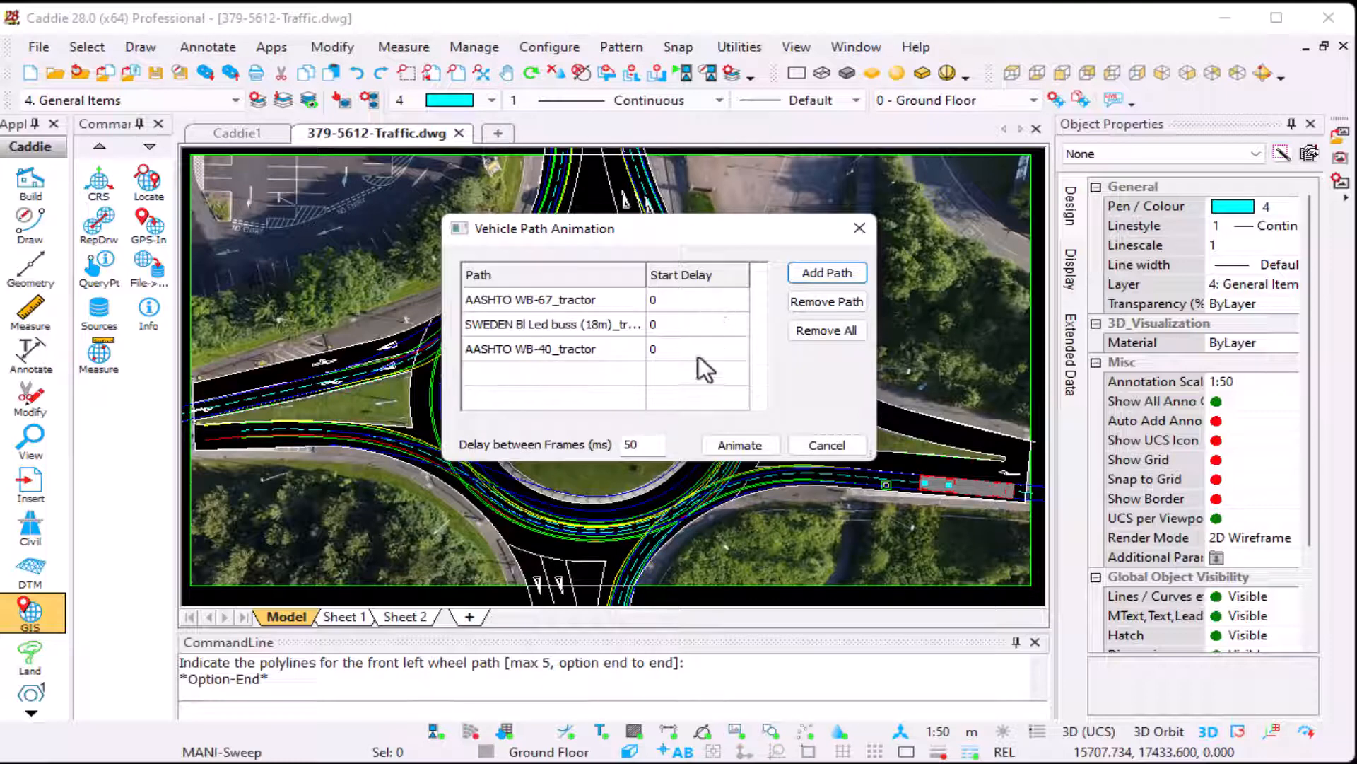
Step: Run the three-vehicle animation around the roundabout, then end it
left_click(743, 444)
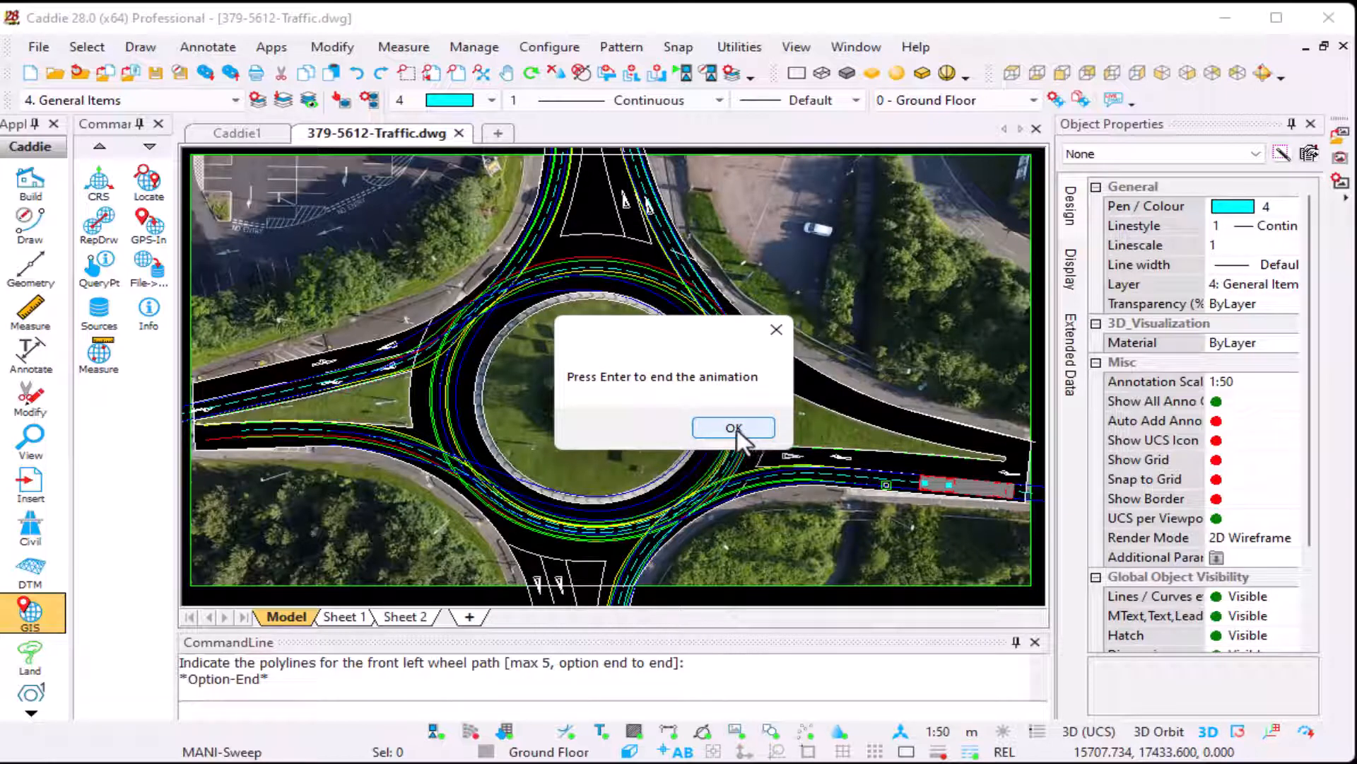
left_click(734, 427)
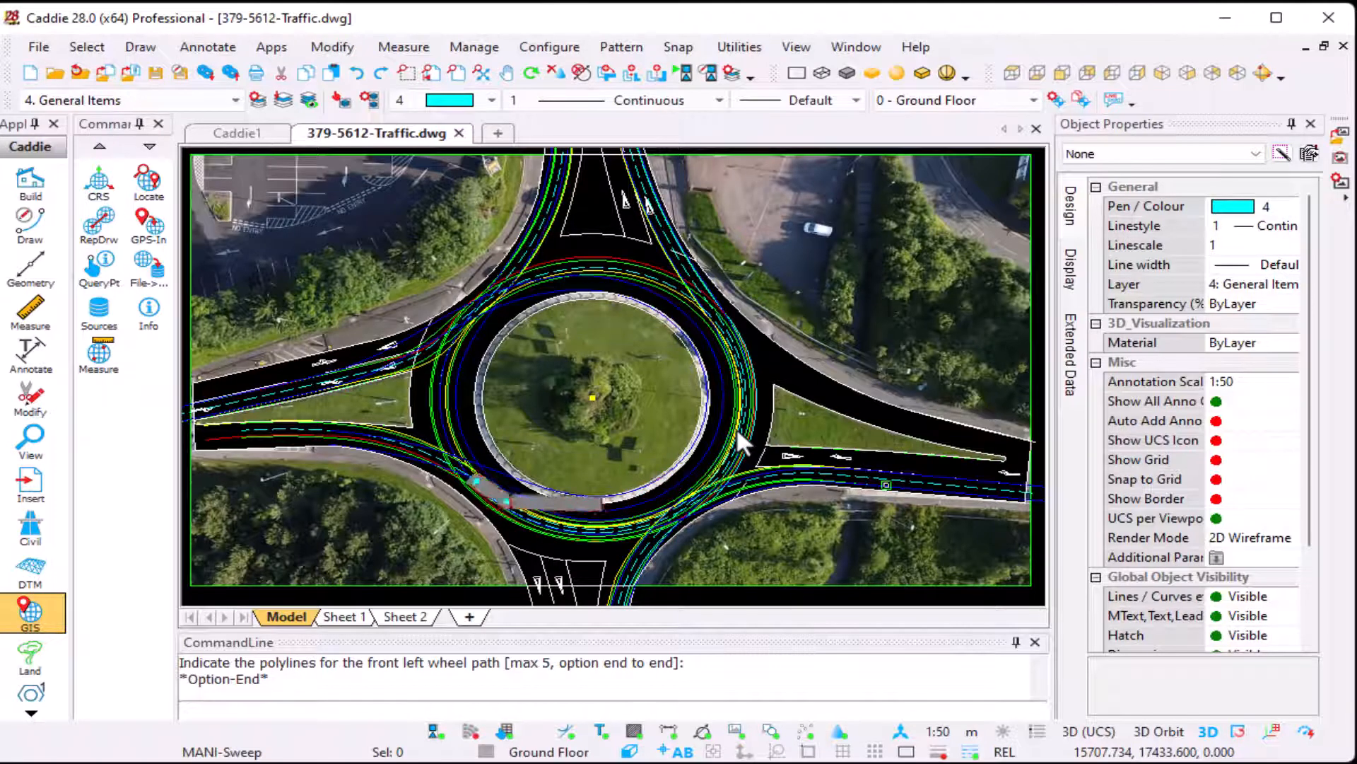
key("Return")
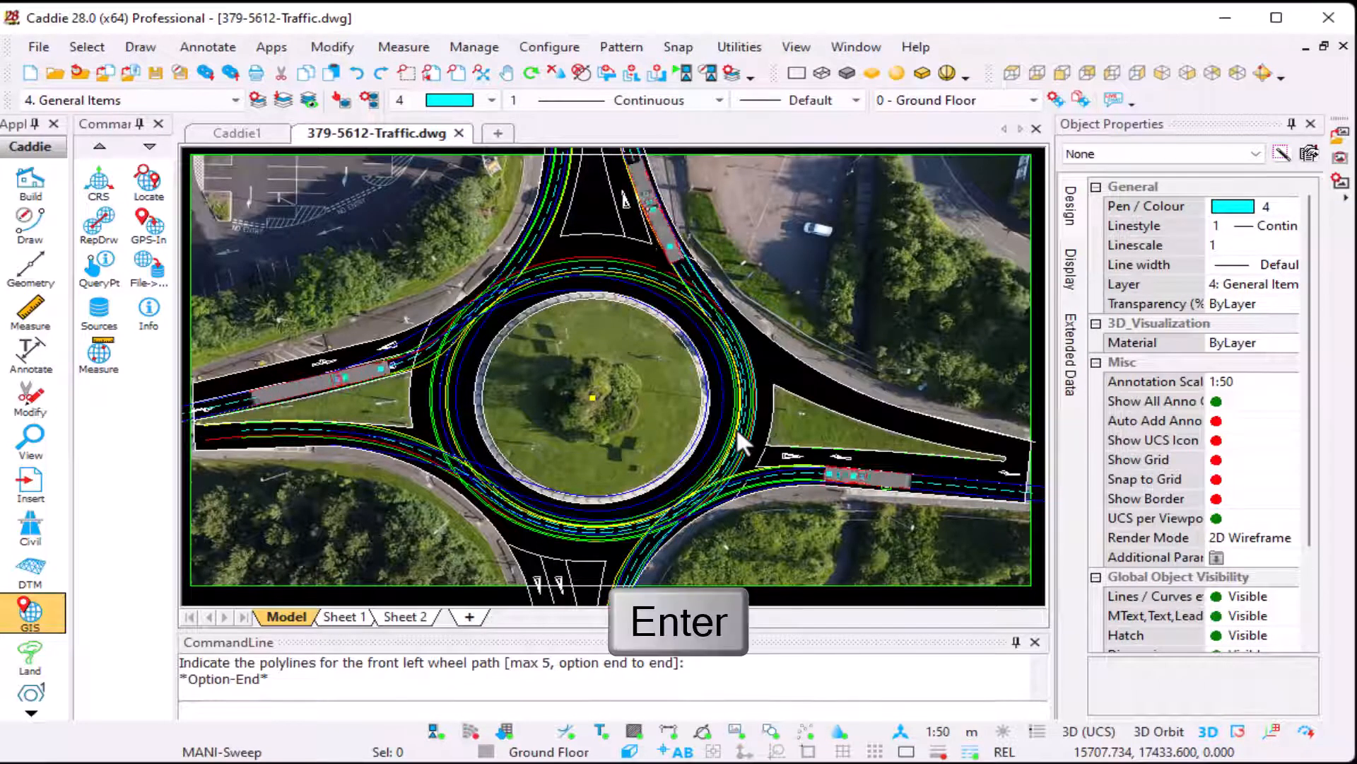
key("space")
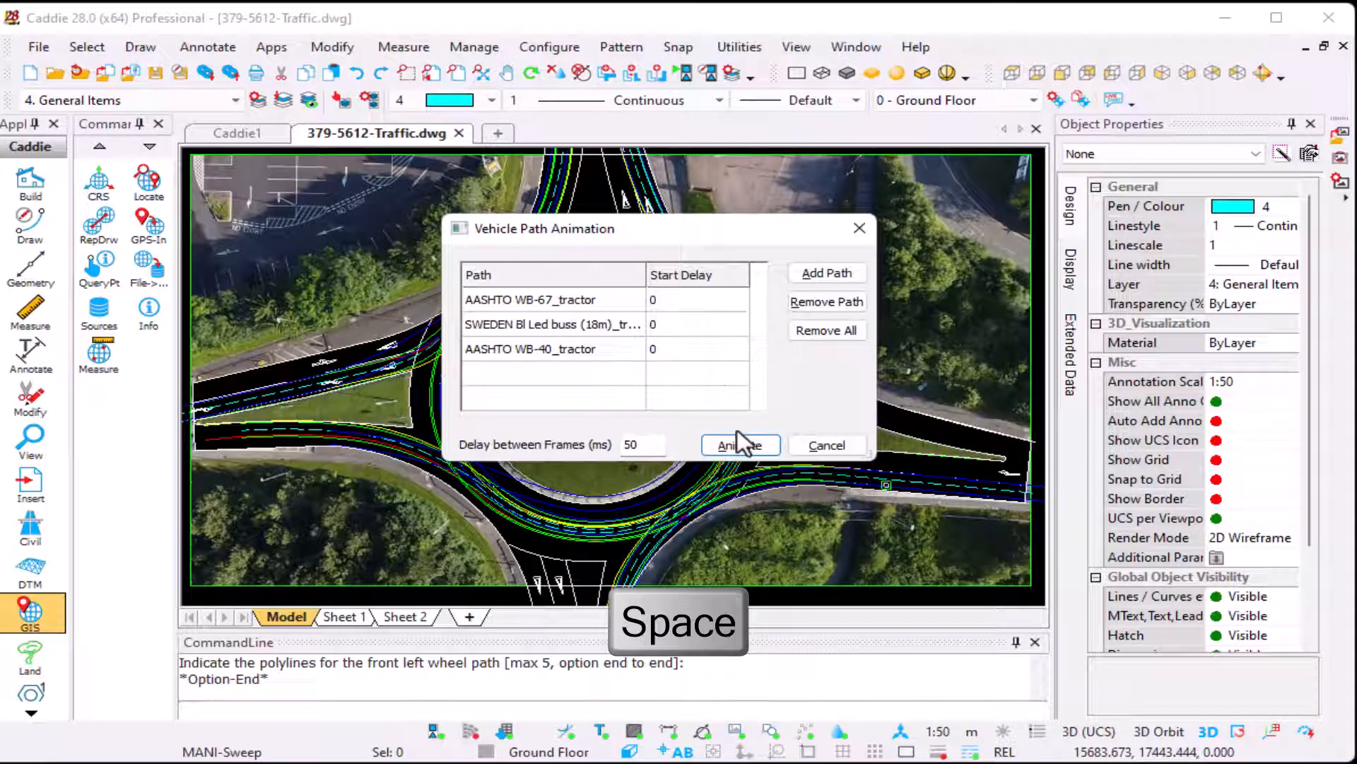
Step: Set the AASHTO WB-67 path's start delay to 80 and run the animation
left_click(669, 300)
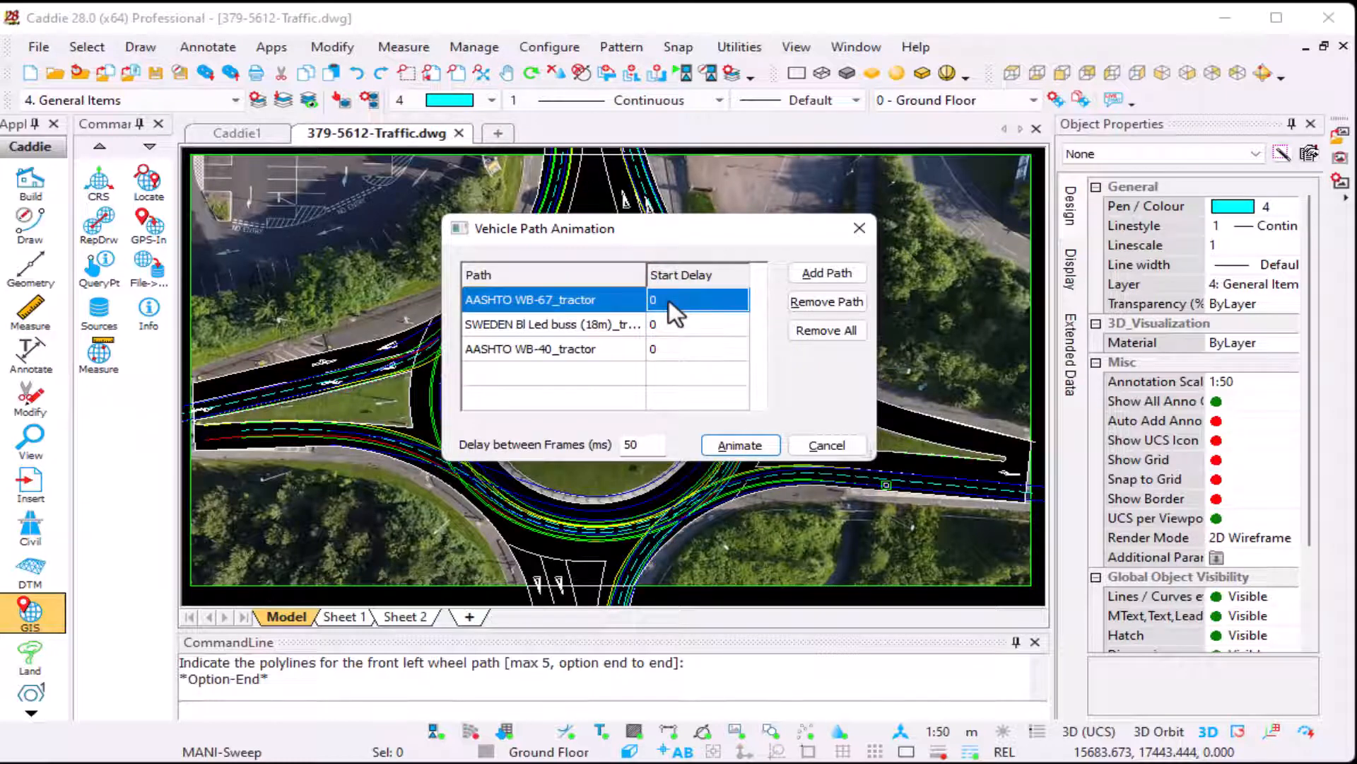
type("80")
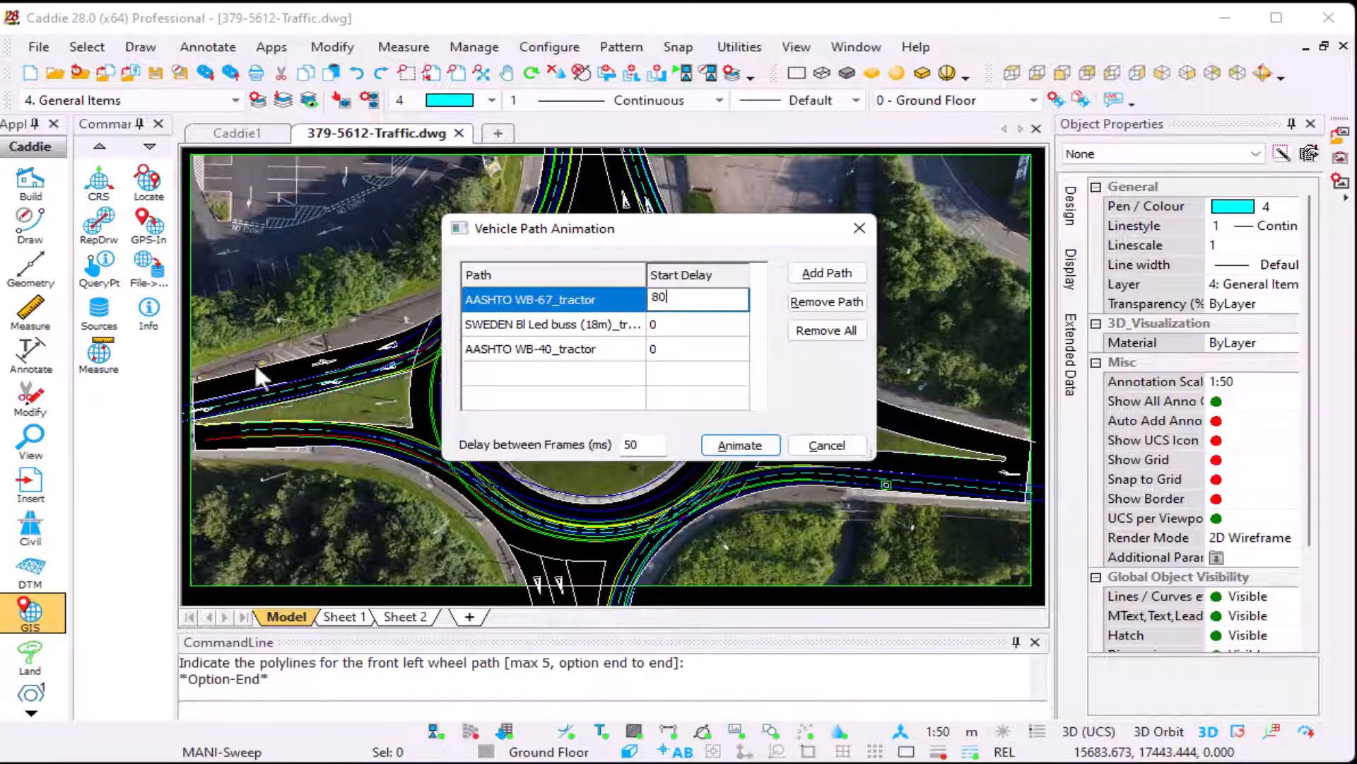
left_click(740, 446)
left_click(743, 426)
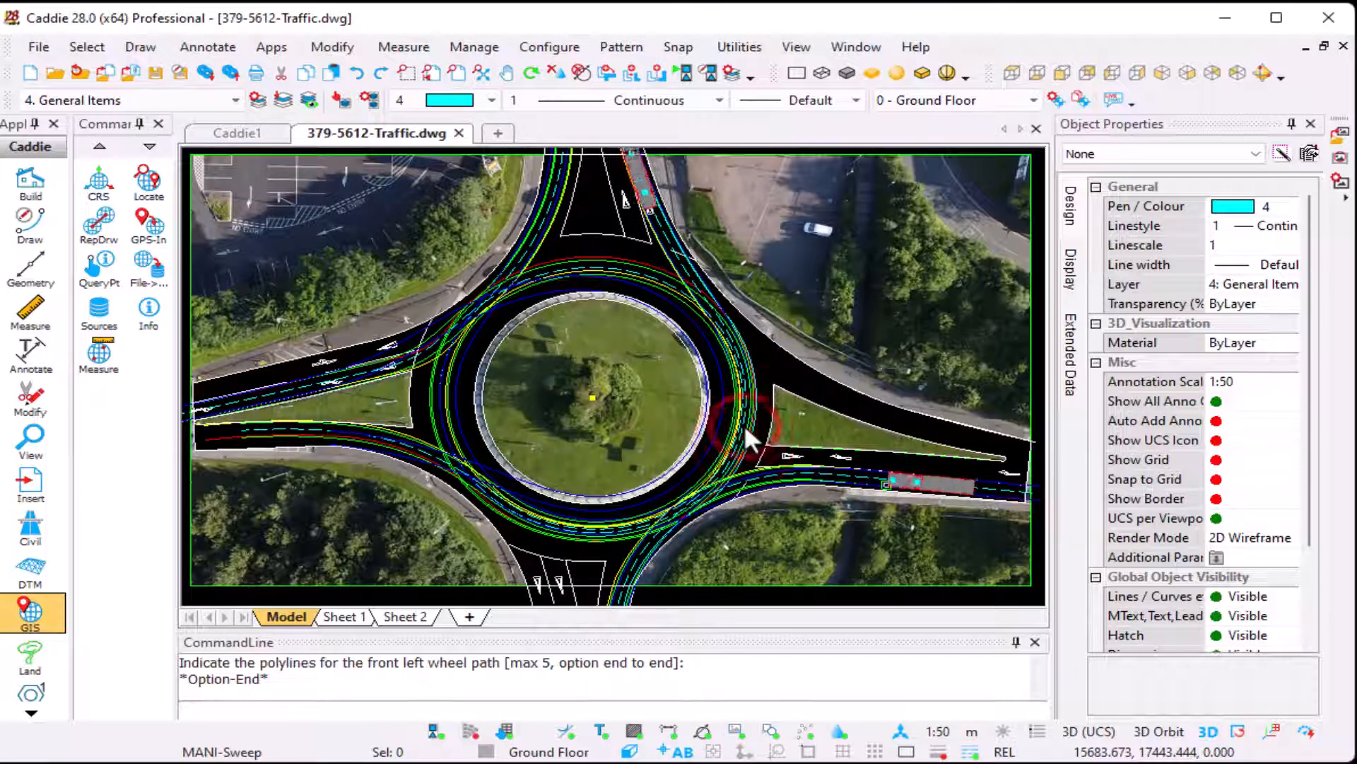